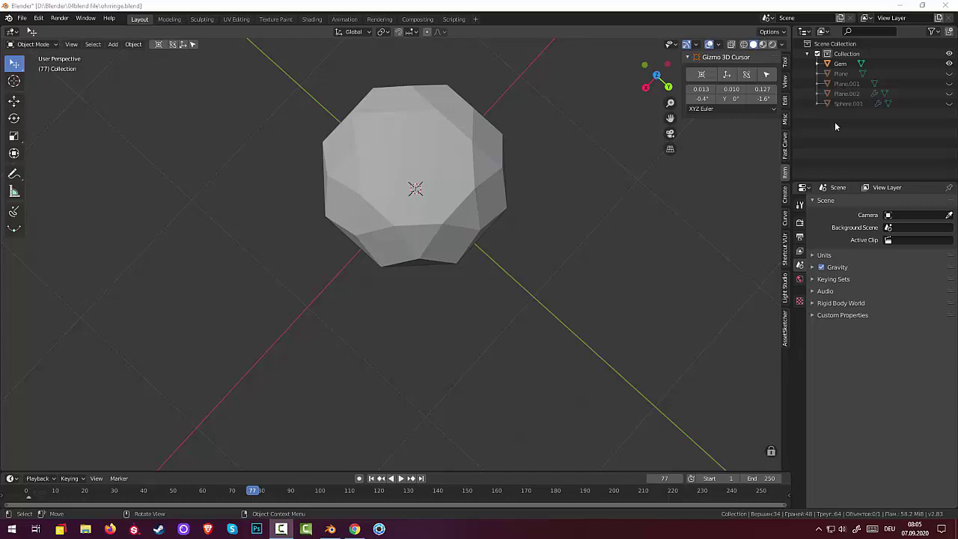
- Unhide the leaf-and-spiral ornament objects and orbit to view them upright and from a low side angle
{"action": "left_click_drag", "start_coordinate": [949, 73], "coordinate": [952, 103]}
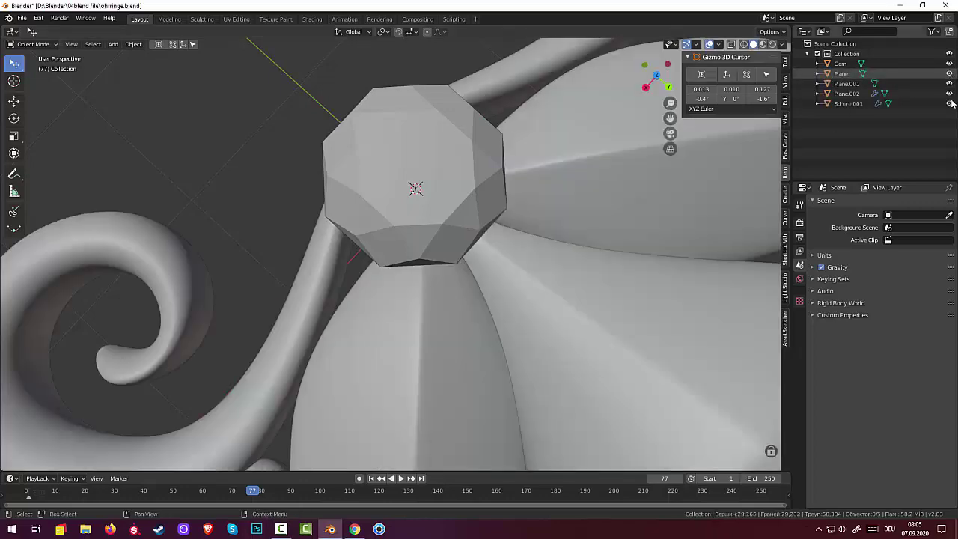
{"action": "scroll", "coordinate": [580, 215], "scroll_direction": "down", "scroll_amount": 6}
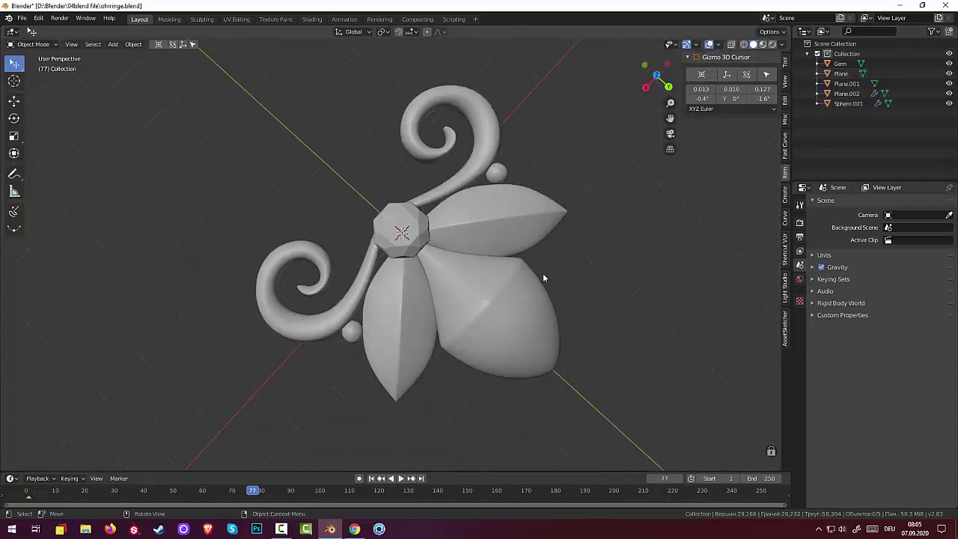
{"action": "mouse_move", "coordinate": [543, 273]}
{"action": "middle_mouse_down"}
{"action": "mouse_move", "coordinate": [664, 201]}
{"action": "mouse_move", "coordinate": [706, 214]}
{"action": "mouse_move", "coordinate": [711, 252]}
{"action": "mouse_move", "coordinate": [692, 260]}
{"action": "middle_mouse_up"}
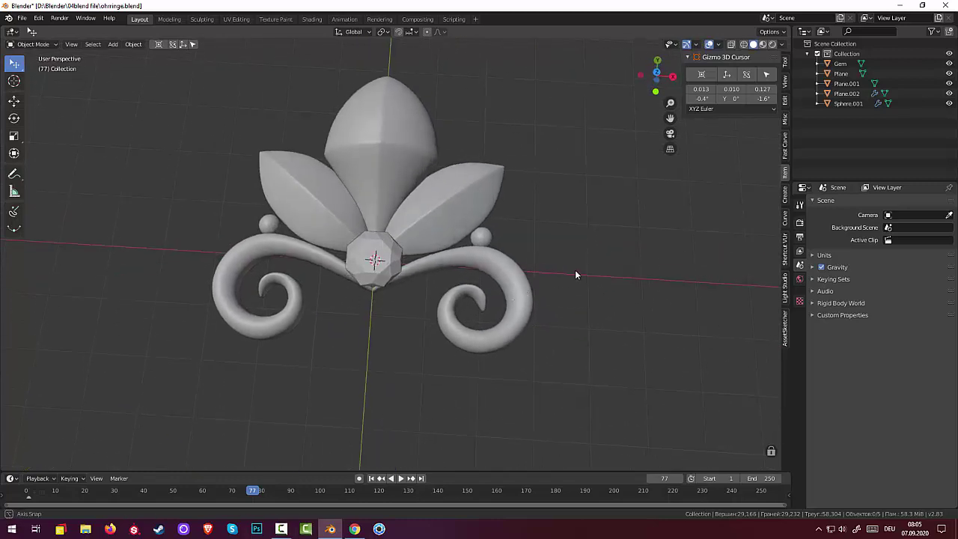
{"action": "mouse_move", "coordinate": [575, 271]}
{"action": "middle_mouse_down"}
{"action": "mouse_move", "coordinate": [526, 231]}
{"action": "mouse_move", "coordinate": [517, 187]}
{"action": "middle_mouse_up"}
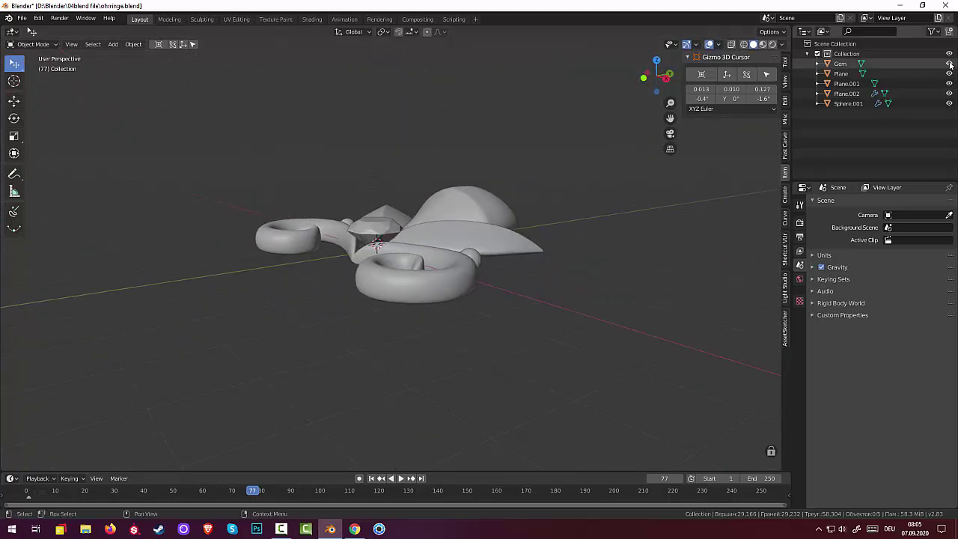
- Hide the plane and ornament pieces so only the faceted gem shows, then bring up the Add menu
{"action": "left_click", "coordinate": [949, 64]}
{"action": "left_click", "coordinate": [949, 74]}
{"action": "left_click_drag", "start_coordinate": [950, 83], "coordinate": [949, 94]}
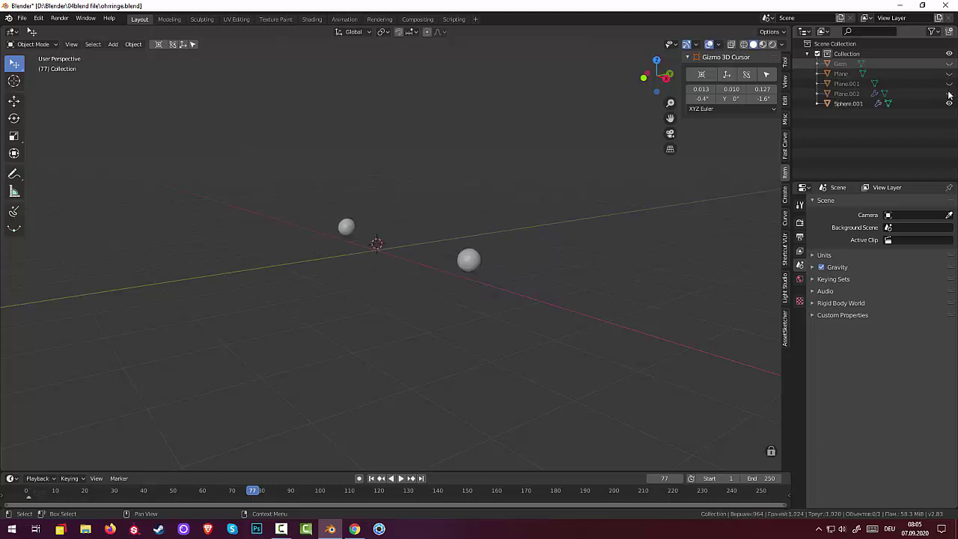
{"action": "left_click", "coordinate": [949, 103]}
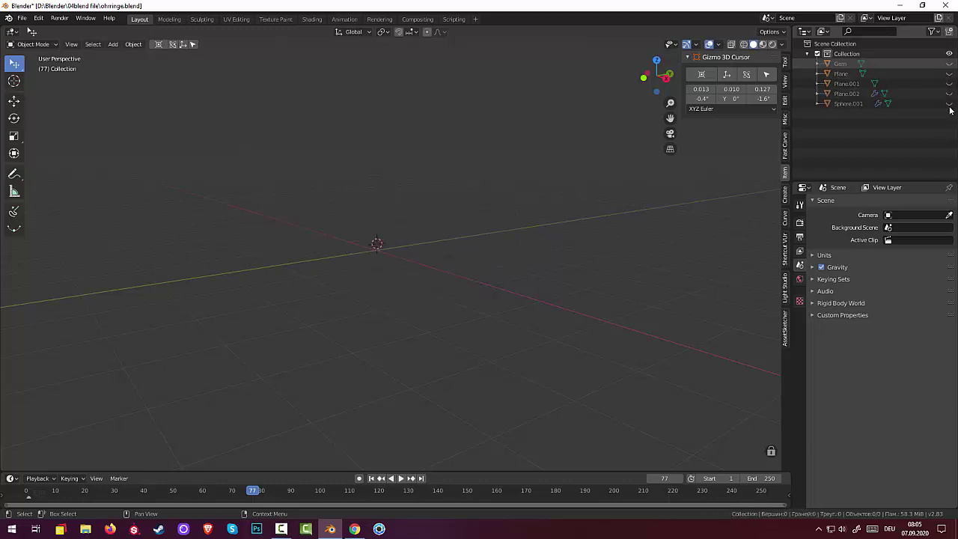
{"action": "left_click", "coordinate": [949, 64]}
{"action": "mouse_move", "coordinate": [547, 214]}
{"action": "middle_mouse_down"}
{"action": "mouse_move", "coordinate": [378, 289]}
{"action": "mouse_move", "coordinate": [388, 289]}
{"action": "mouse_move", "coordinate": [387, 216]}
{"action": "mouse_move", "coordinate": [419, 163]}
{"action": "mouse_move", "coordinate": [402, 217]}
{"action": "middle_mouse_up"}
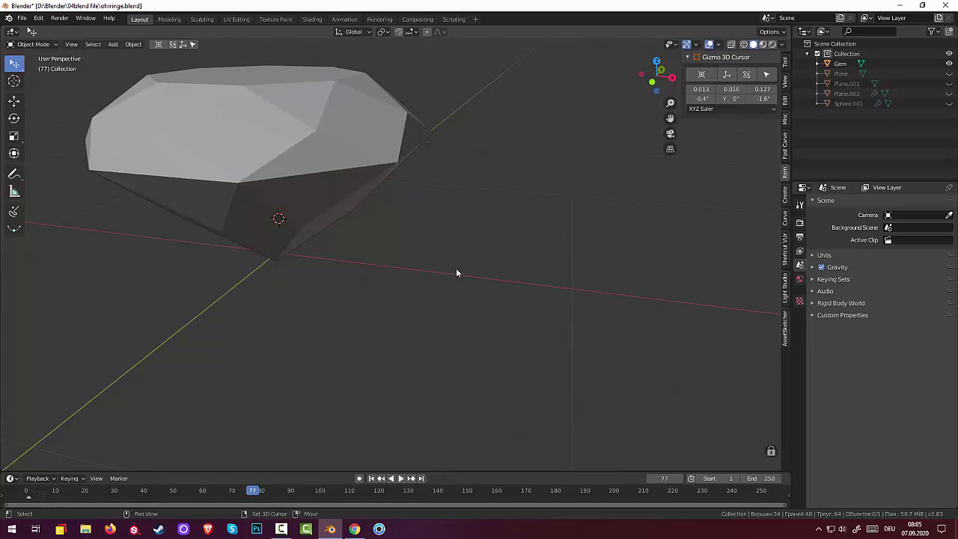
{"action": "key", "text": "shift+a"}
{"action": "mouse_move", "coordinate": [416, 258]}
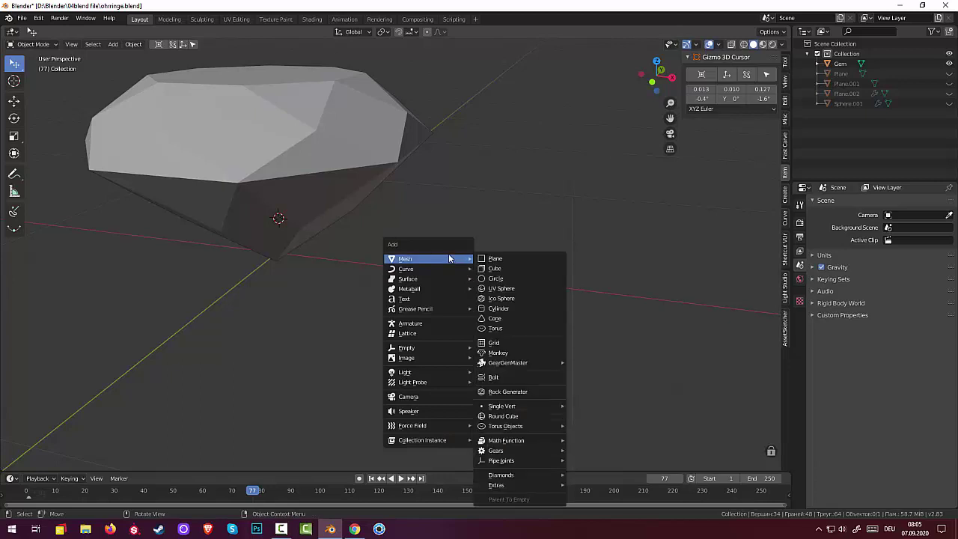
- Add a cube and scale it down to 0.047, about 0.094 m across
{"action": "left_click", "coordinate": [500, 259]}
{"action": "scroll", "coordinate": [494, 268], "scroll_direction": "down", "scroll_amount": 1}
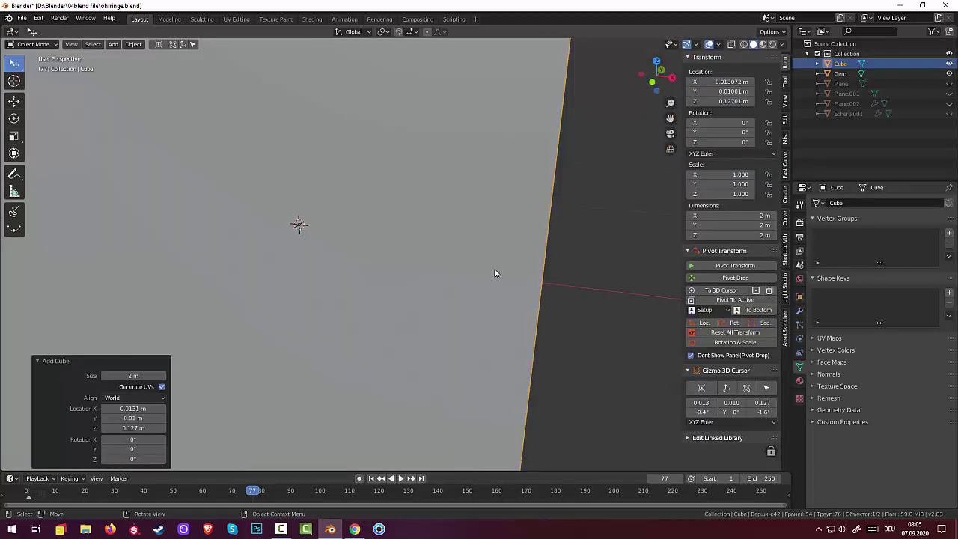
{"action": "scroll", "coordinate": [494, 268], "scroll_direction": "down", "scroll_amount": 2}
{"action": "scroll", "coordinate": [496, 247], "scroll_direction": "down", "scroll_amount": 2}
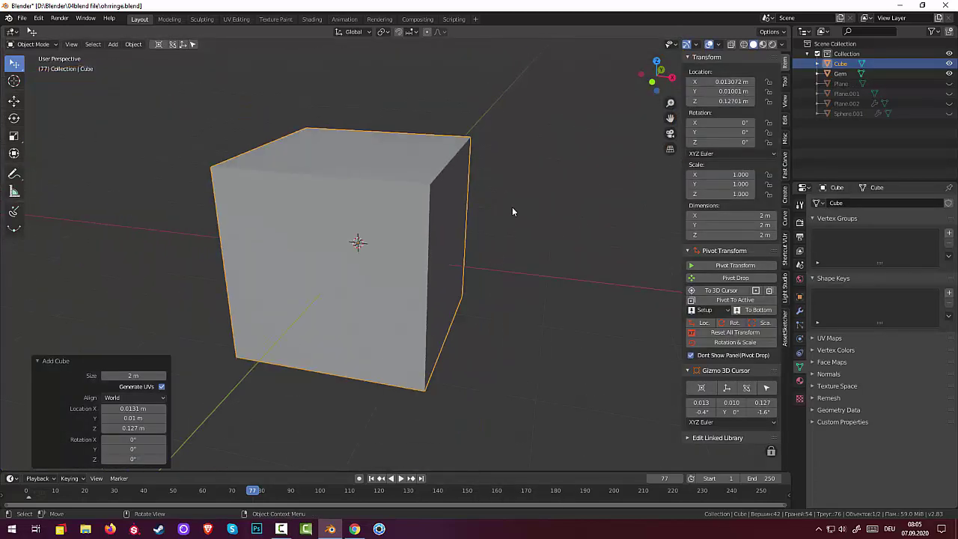
{"action": "key", "text": "s"}
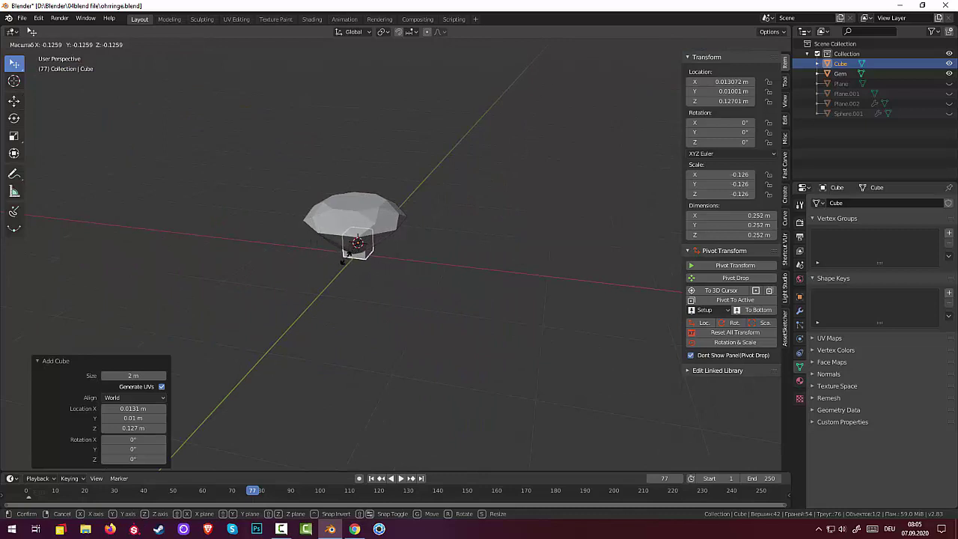
{"action": "left_click", "coordinate": [358, 245]}
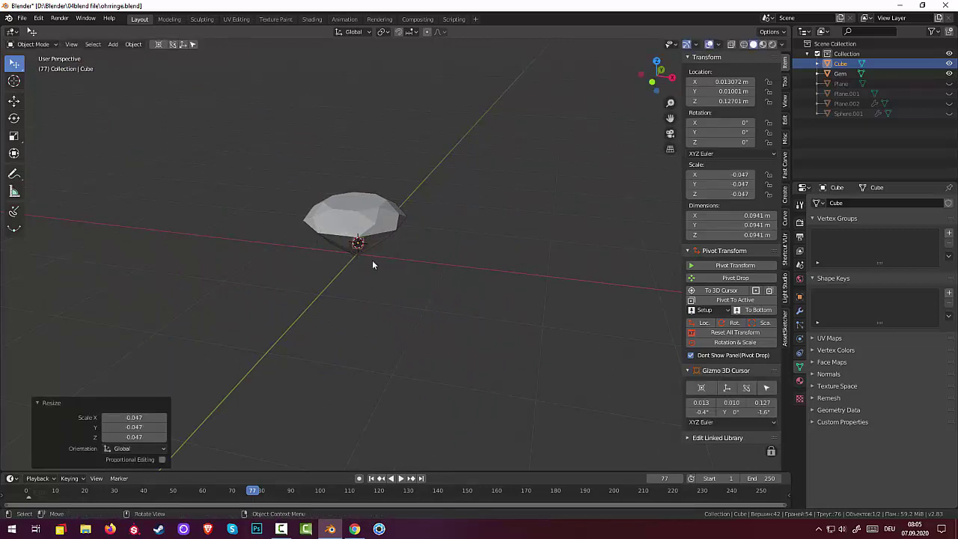
- In front view, place the small cube beside the gem's lower point and tilt it 48.2°
{"action": "key", "text": "KP_1"}
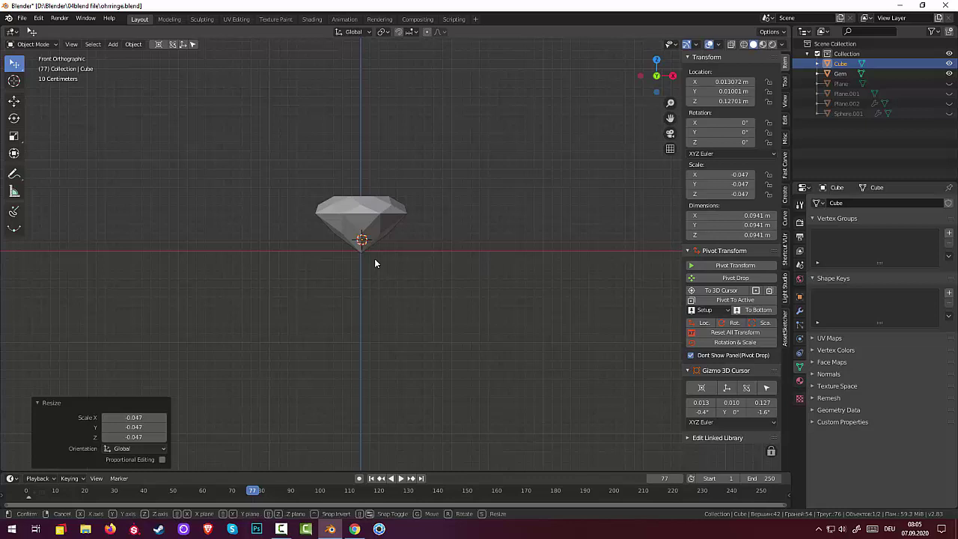
{"action": "key", "text": "g"}
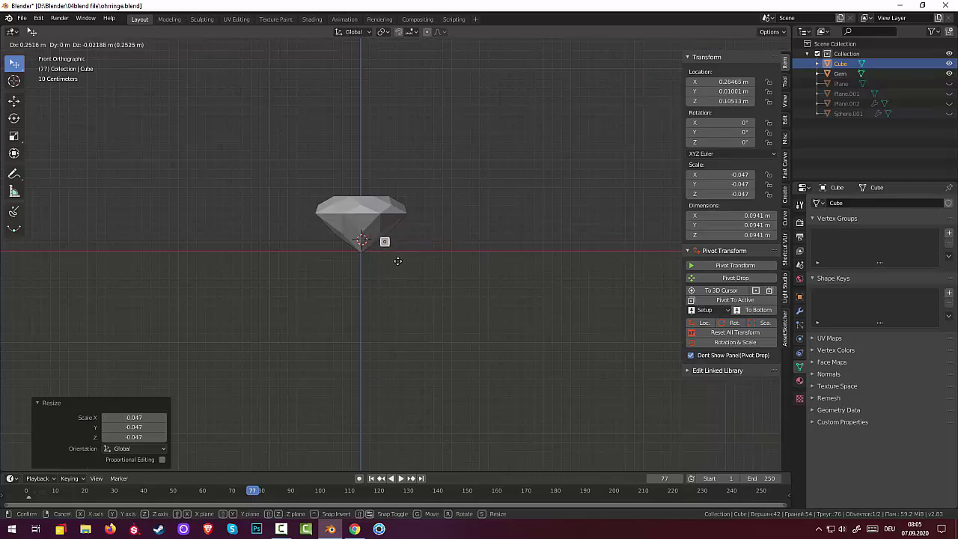
{"action": "left_click", "coordinate": [397, 264]}
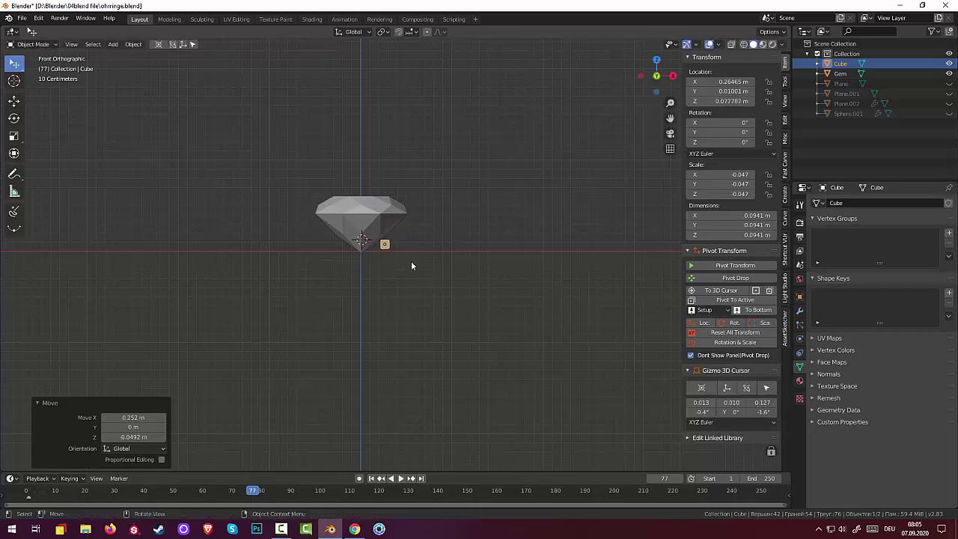
{"action": "key", "text": "r"}
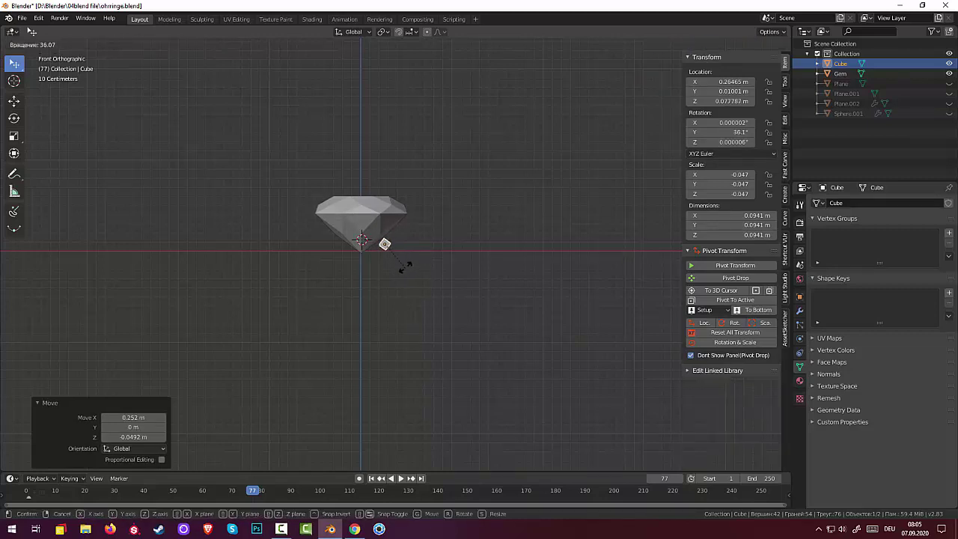
{"action": "left_click", "coordinate": [397, 267]}
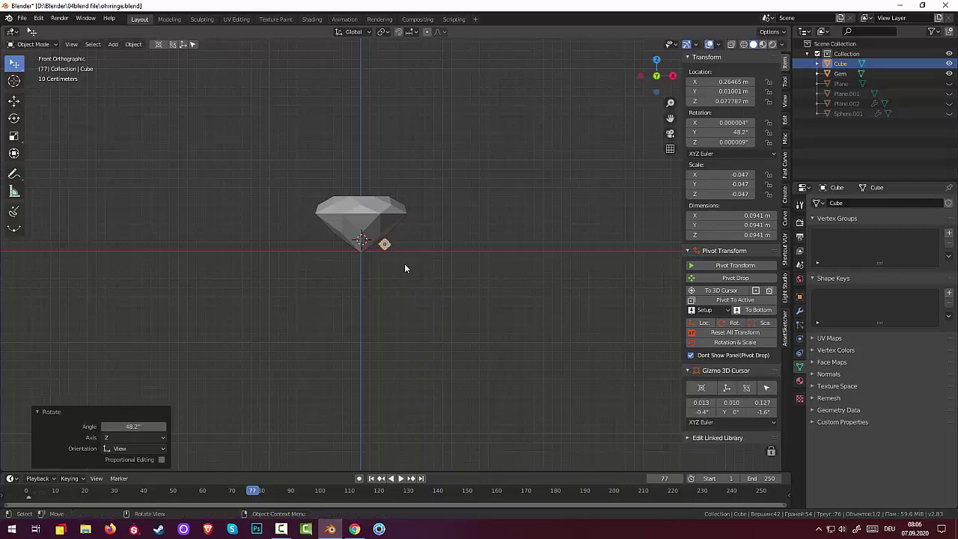
- Zoom and orbit to see the cube and gem at an angle, and select the cube
{"action": "scroll", "coordinate": [407, 255], "scroll_direction": "up", "scroll_amount": 3}
{"action": "scroll", "coordinate": [407, 255], "scroll_direction": "up", "scroll_amount": 2}
{"action": "middle_click_drag", "start_coordinate": [412, 245], "coordinate": [389, 261]}
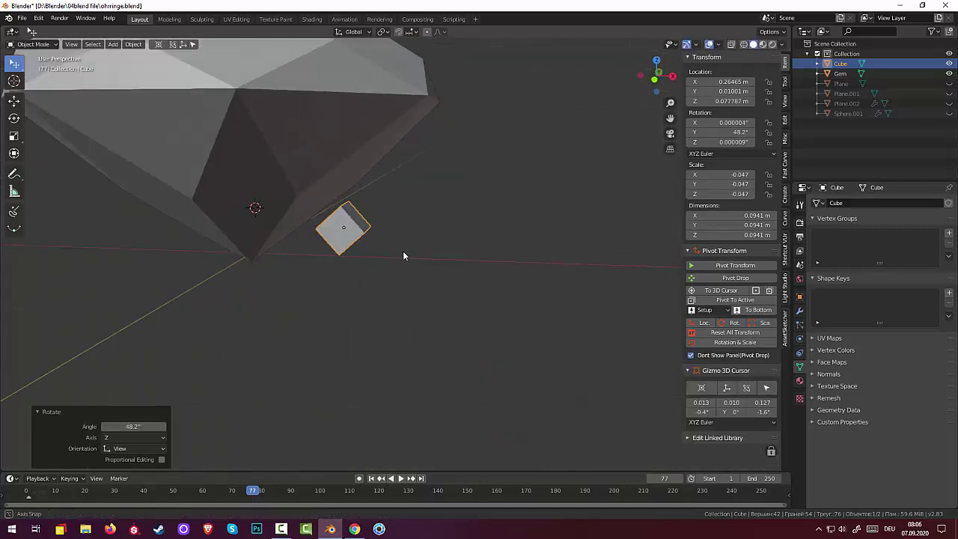
{"action": "left_click", "coordinate": [341, 222]}
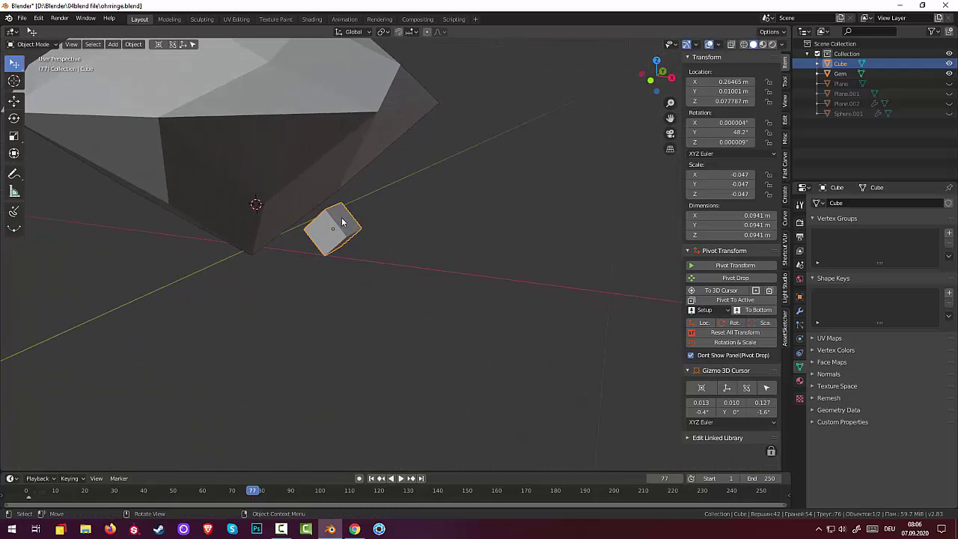
{"action": "left_click", "coordinate": [36, 45]}
- In Edit Mode's front view, extrude the cube's end face twice (second 0.133 m) and nudge it
{"action": "left_click", "coordinate": [34, 67]}
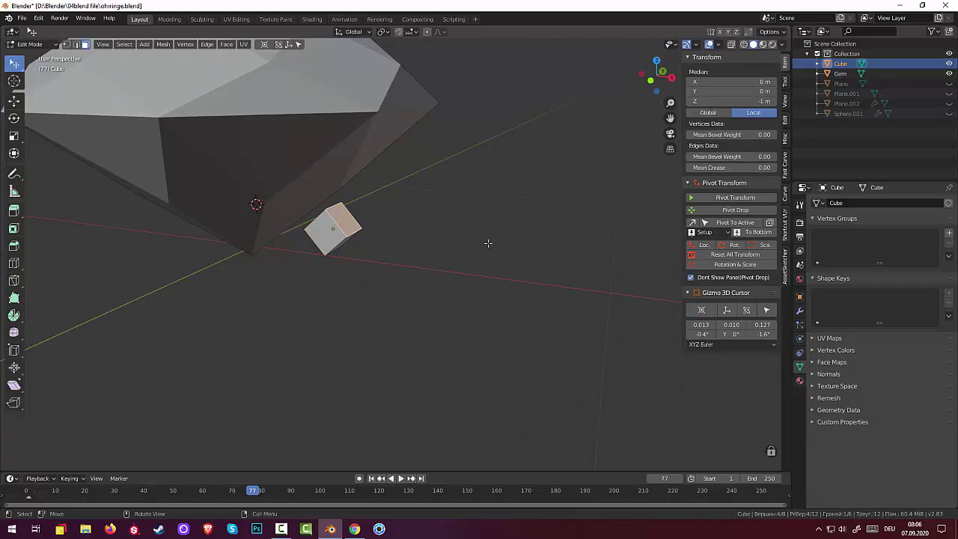
{"action": "key", "text": "KP_1"}
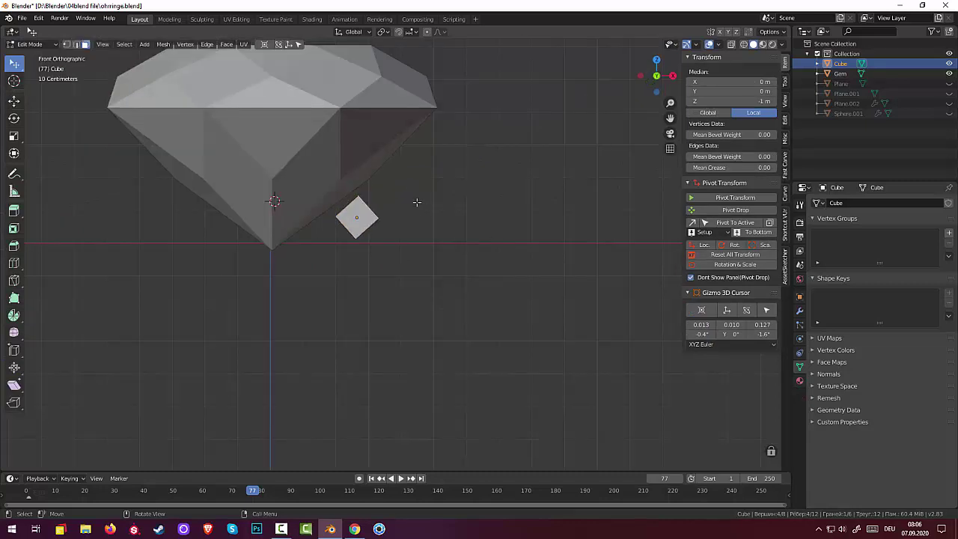
{"action": "key", "text": "e"}
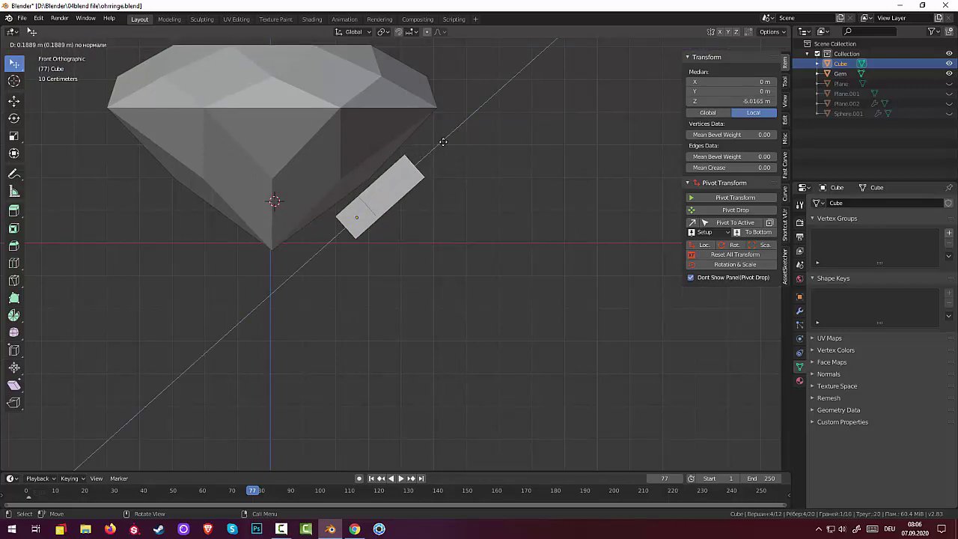
{"action": "left_click", "coordinate": [435, 149]}
{"action": "key", "text": "e"}
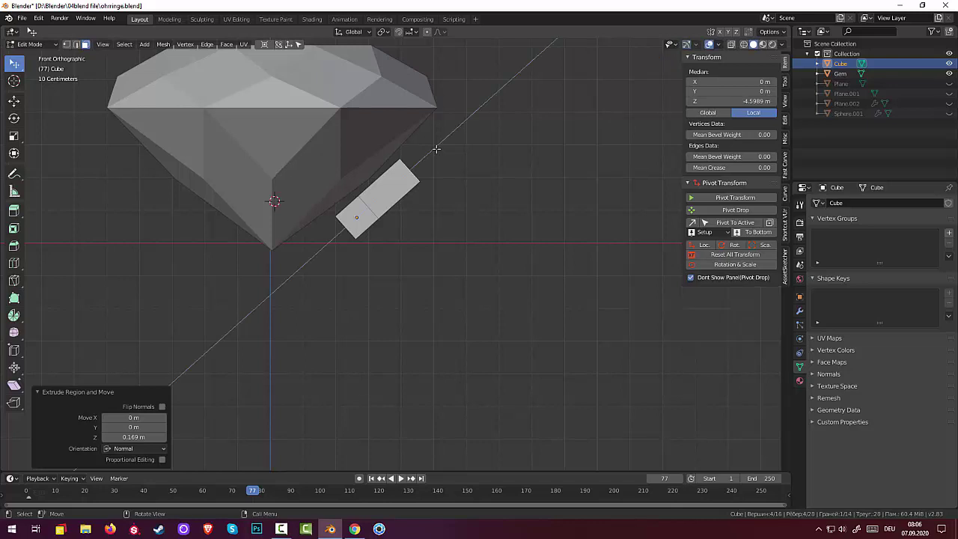
{"action": "left_click", "coordinate": [455, 105]}
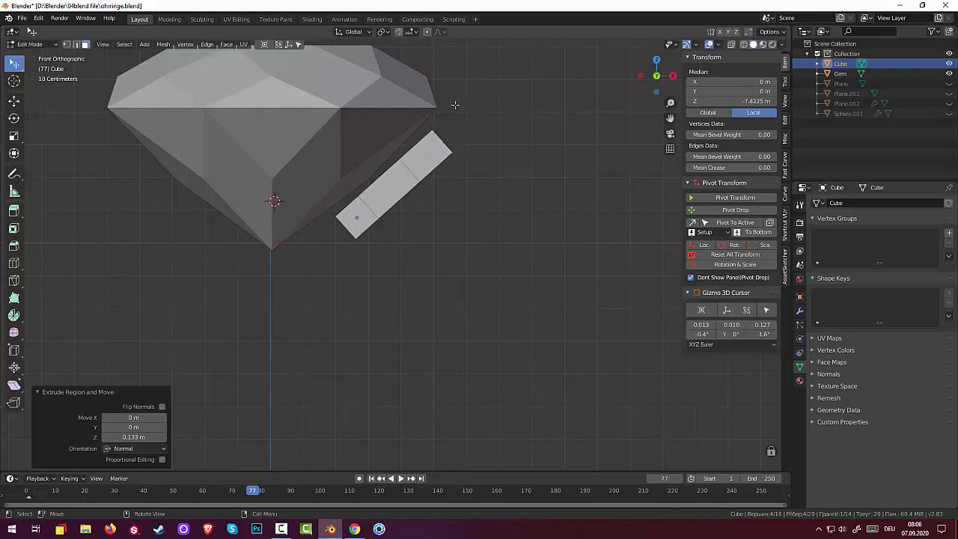
{"action": "key", "text": "g"}
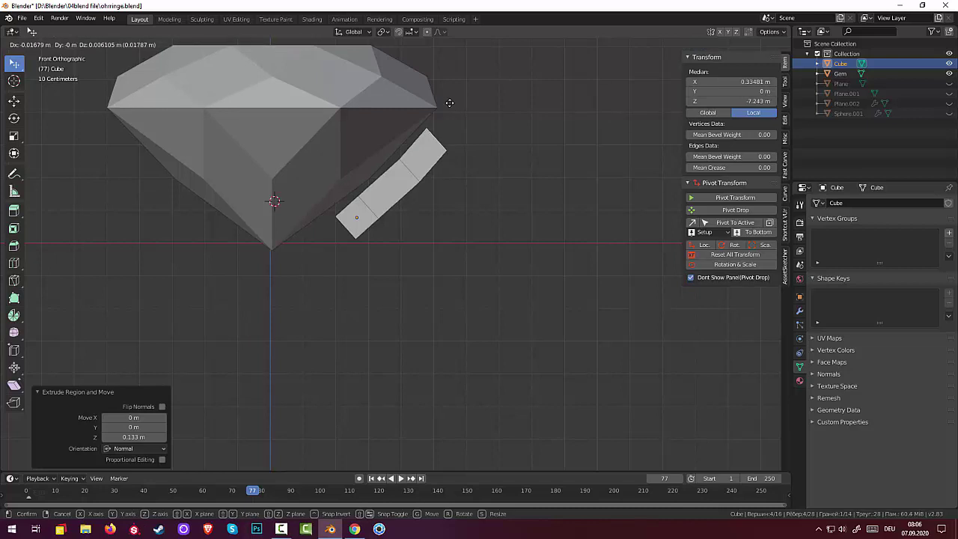
{"action": "left_click", "coordinate": [450, 105]}
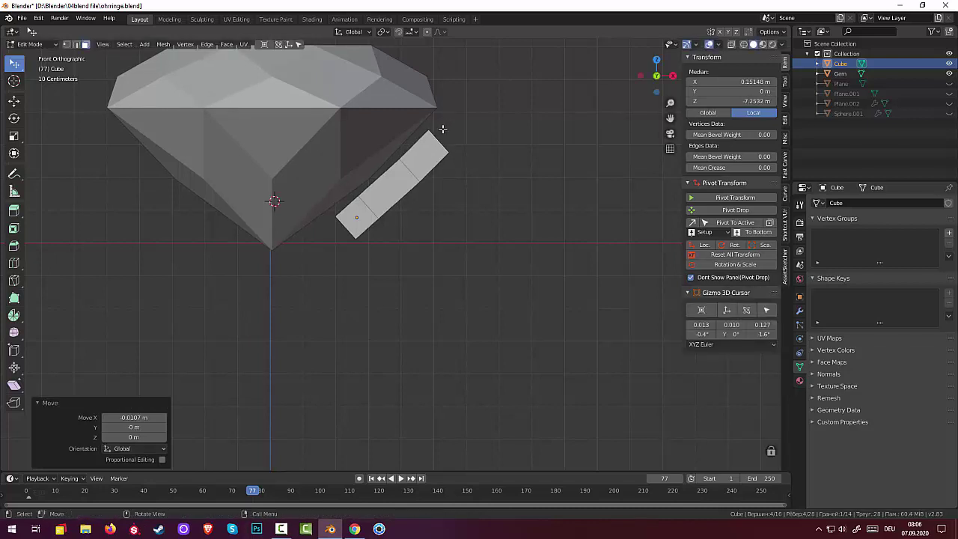
- Add a third 0.114 m segment along Z, then move and tilt its end face -29.3°
{"action": "key", "text": "g"}
{"action": "key", "text": "z"}
{"action": "key", "text": "z"}
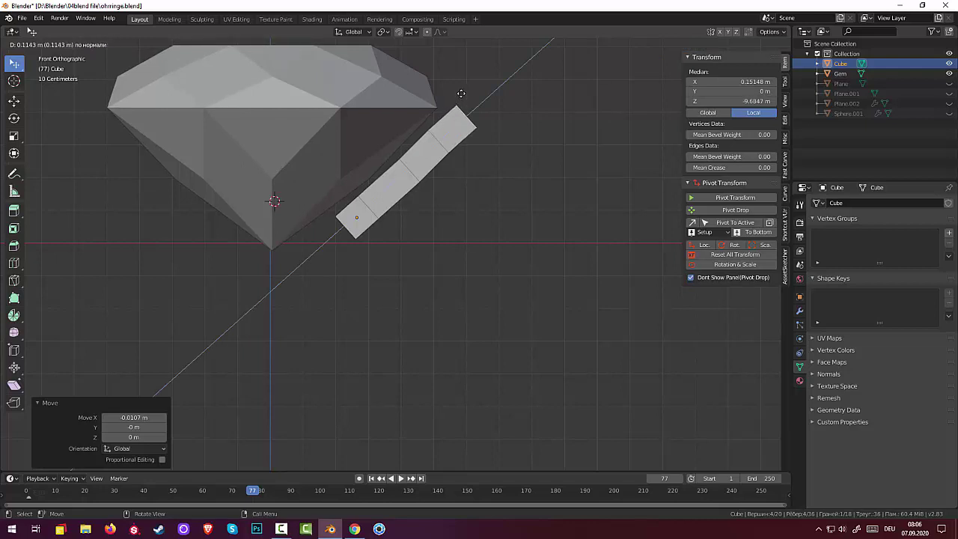
{"action": "left_click", "coordinate": [461, 93]}
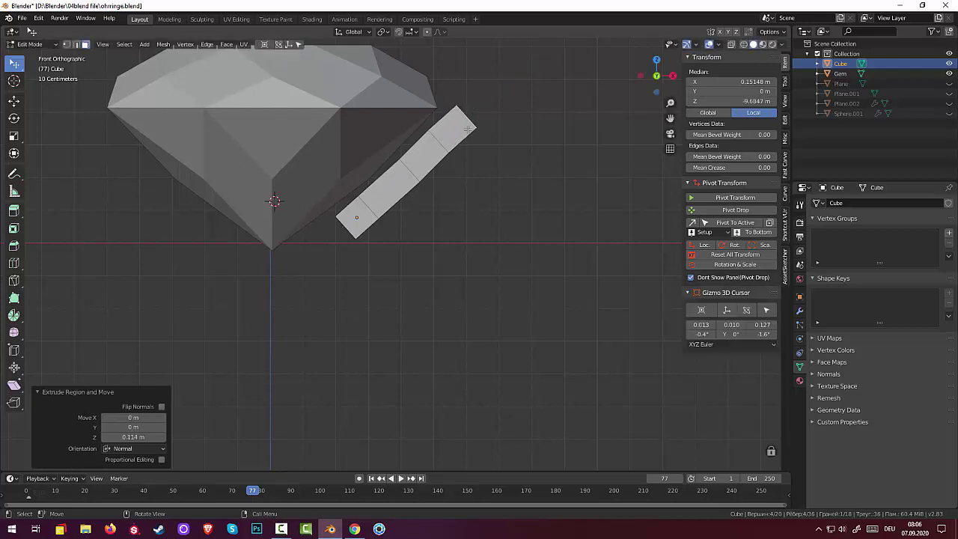
{"action": "key", "text": "g"}
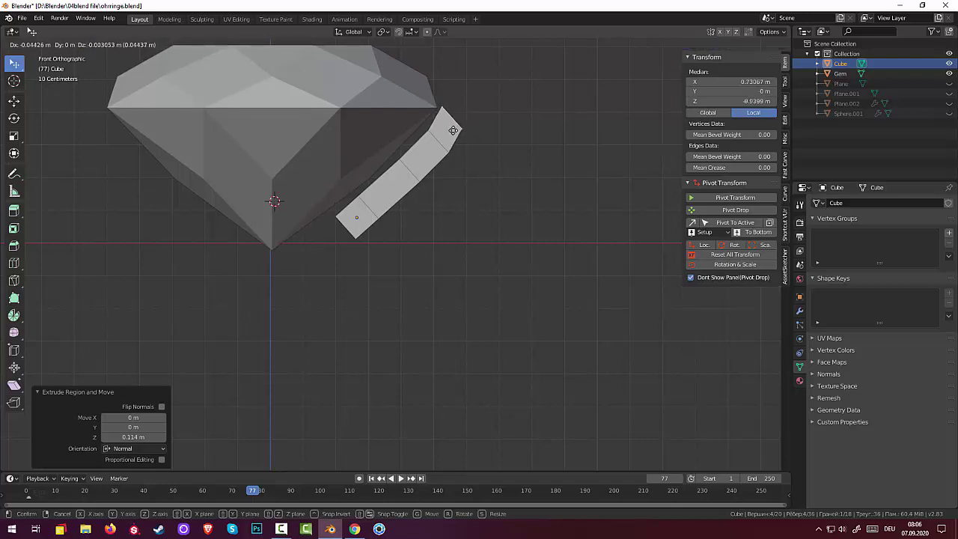
{"action": "left_click", "coordinate": [454, 130]}
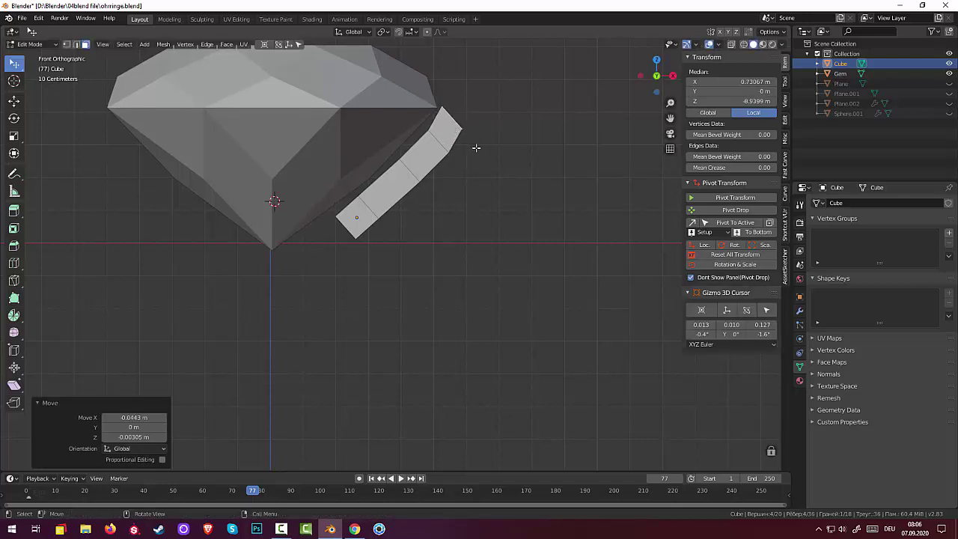
{"action": "key", "text": "r"}
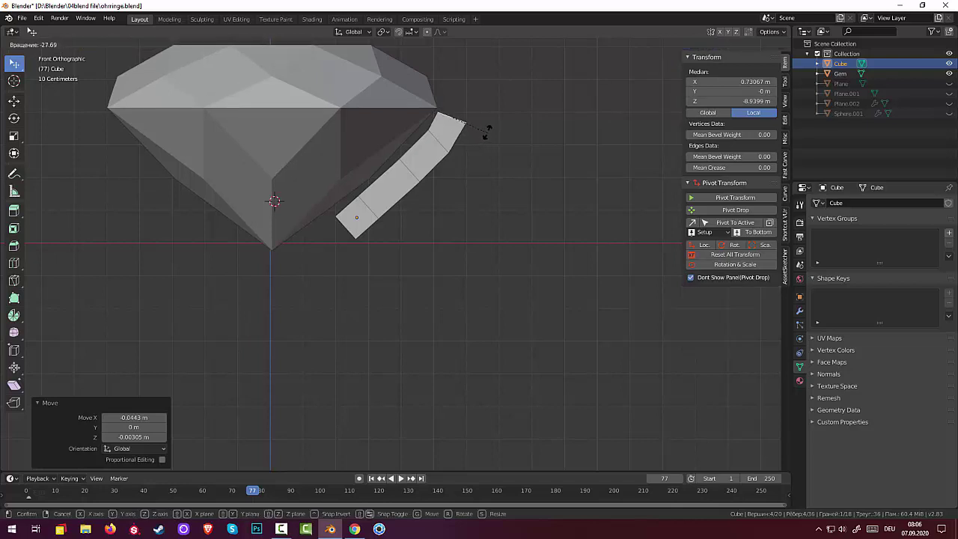
{"action": "left_click", "coordinate": [487, 131]}
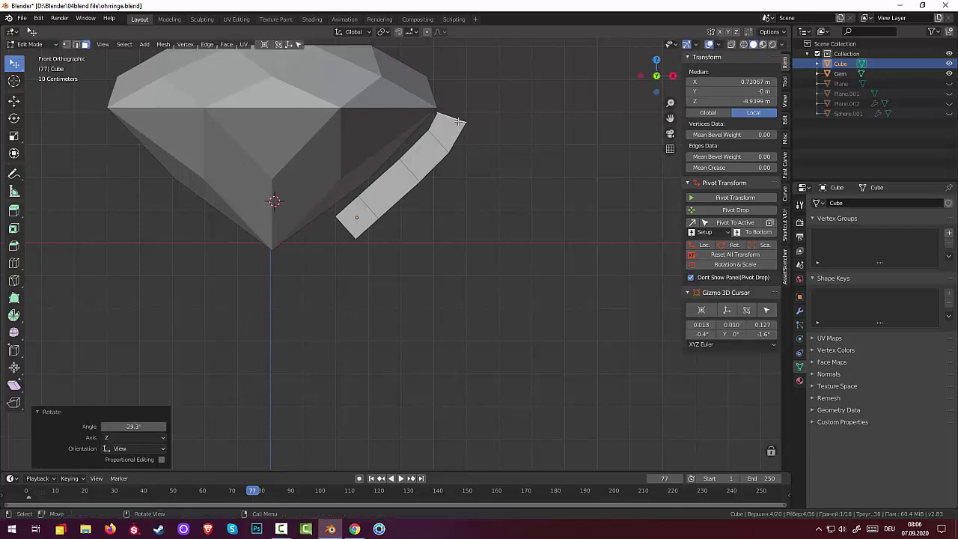
- Extrude another strip segment, bend it -30.5°, and nudge its end face into place
{"action": "key", "text": "e"}
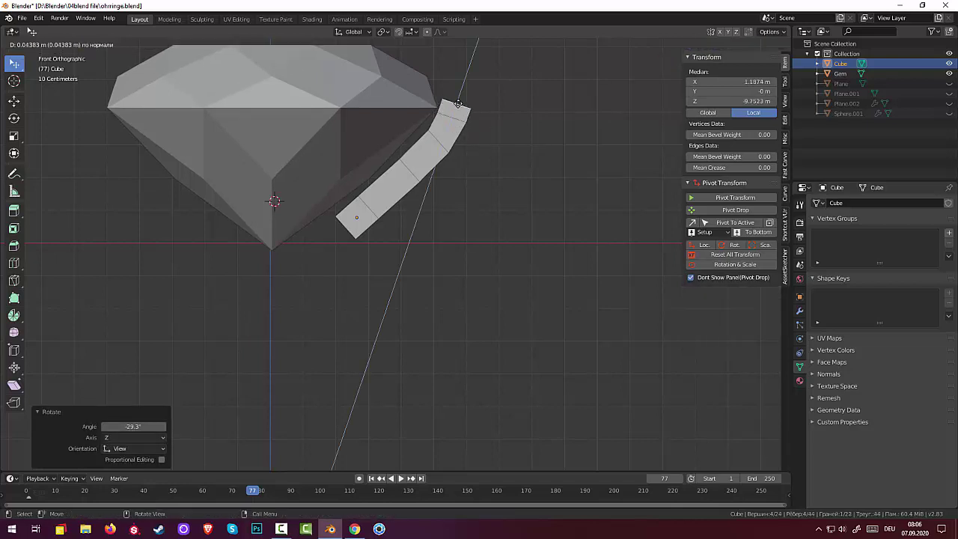
{"action": "left_click", "coordinate": [455, 90]}
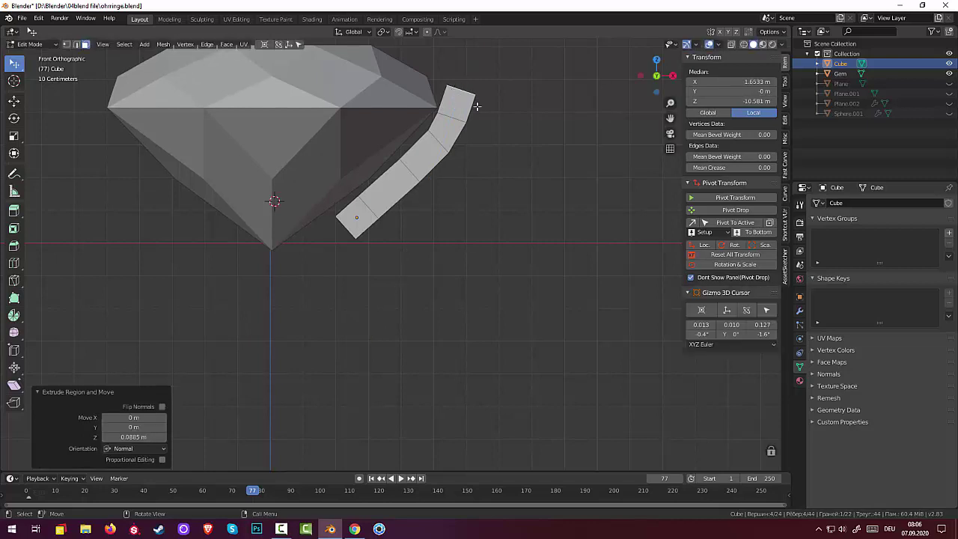
{"action": "key", "text": "r"}
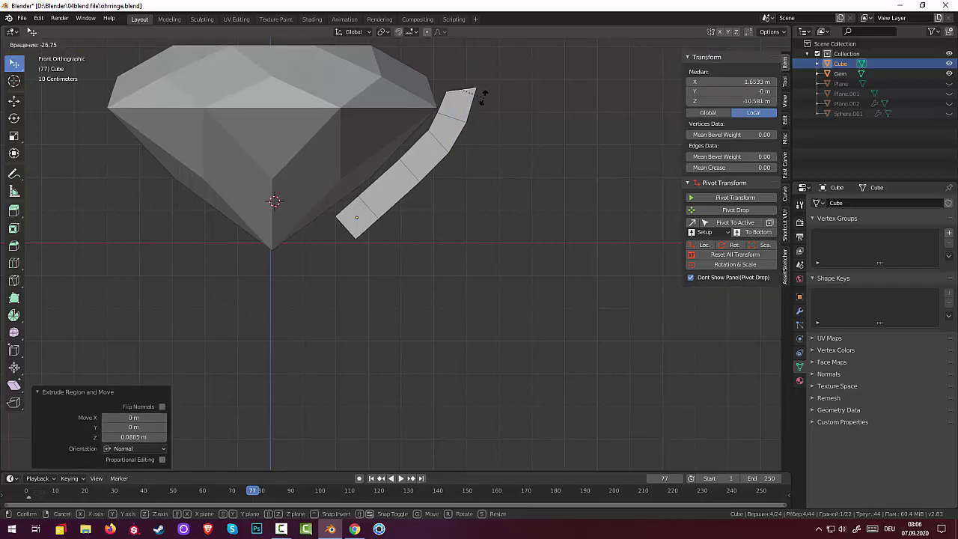
{"action": "left_click", "coordinate": [484, 96]}
{"action": "key", "text": "g"}
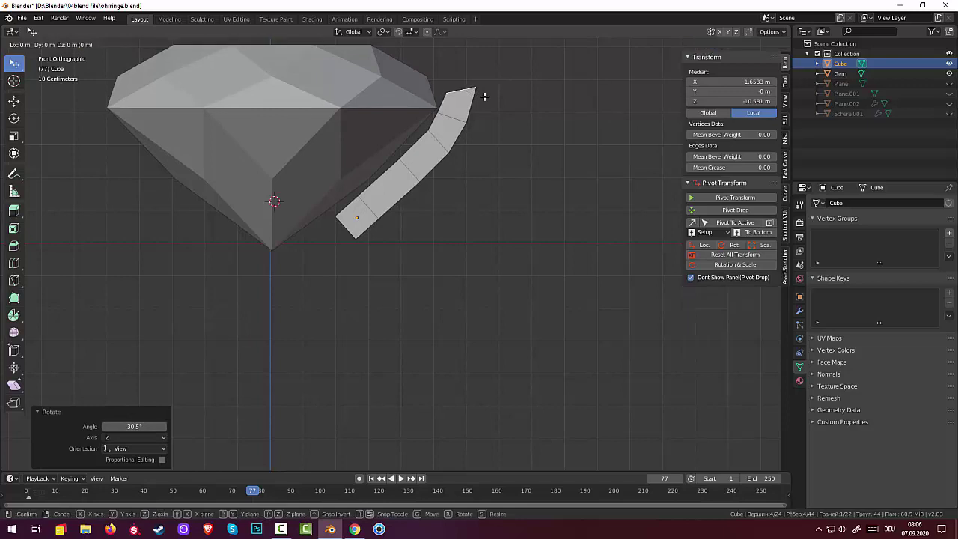
{"action": "left_click", "coordinate": [471, 95]}
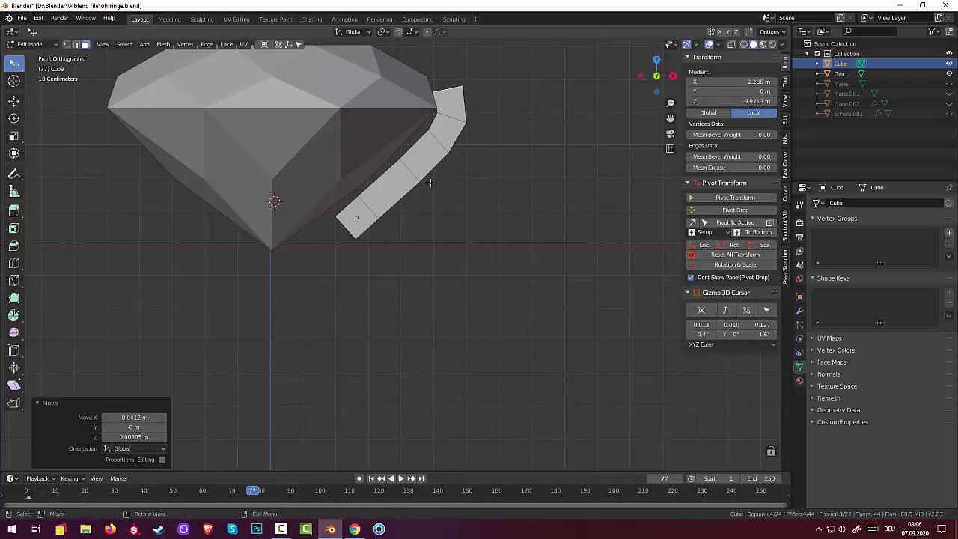
- Extrude one more top segment, tilting and nudging it to follow the gem's upper right rim
{"action": "scroll", "coordinate": [444, 108], "scroll_direction": "down", "scroll_amount": 2}
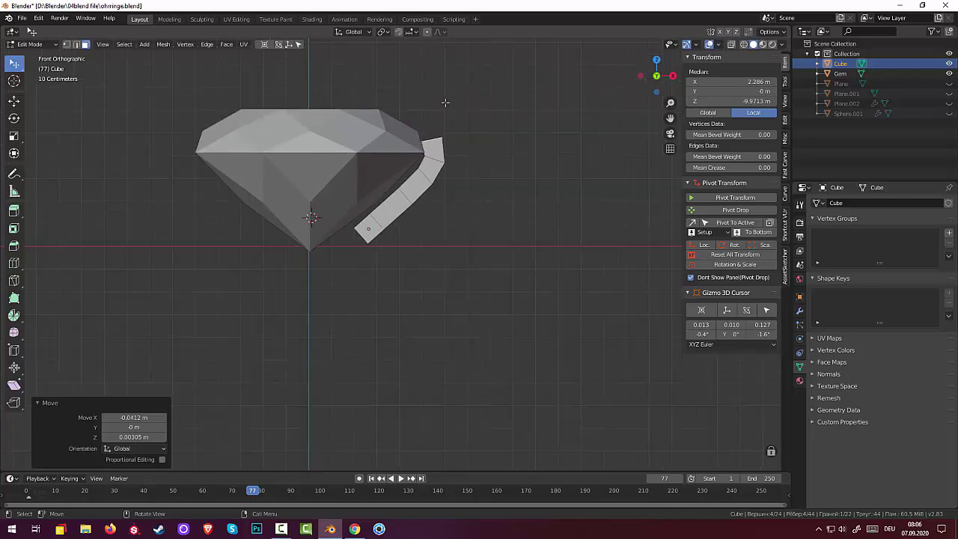
{"action": "key", "text": "e"}
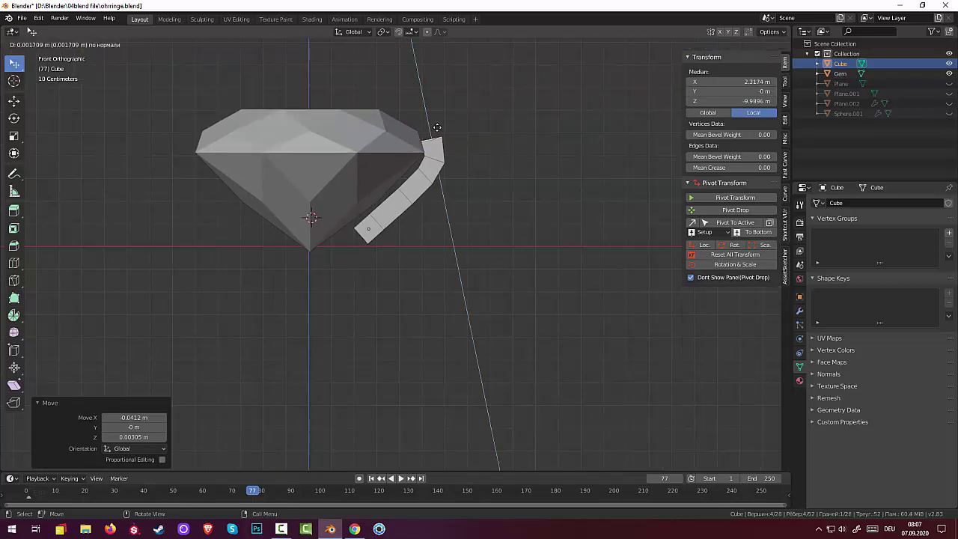
{"action": "left_click", "coordinate": [429, 105]}
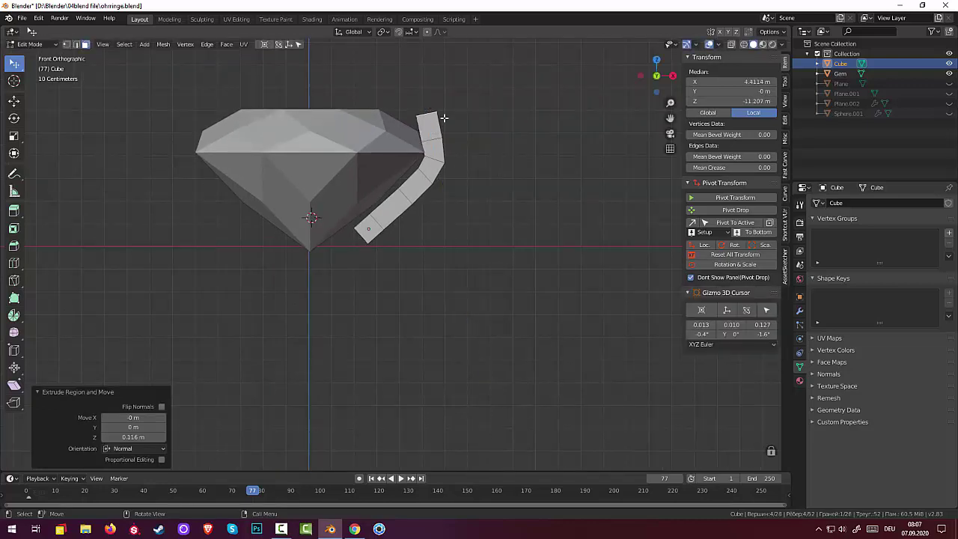
{"action": "key", "text": "r"}
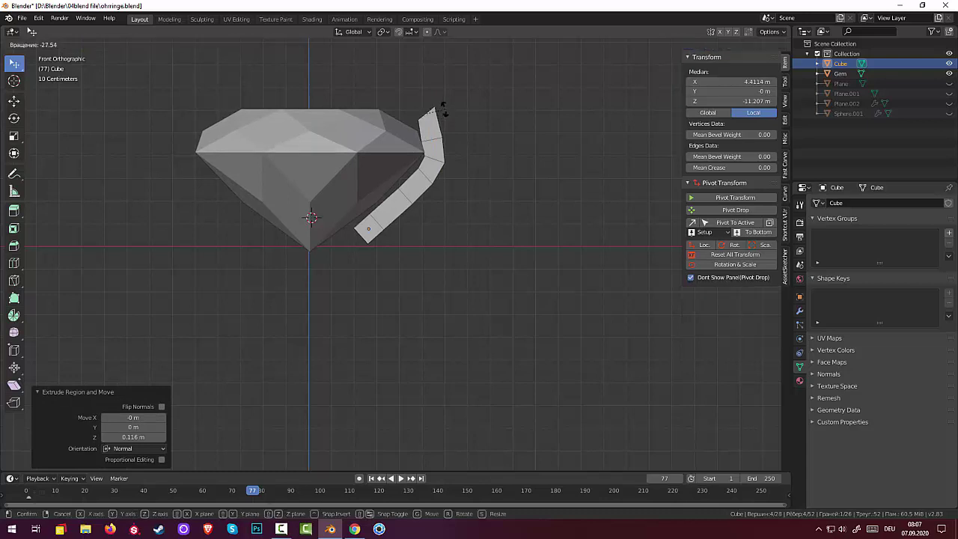
{"action": "left_click", "coordinate": [443, 109]}
{"action": "key", "text": "g"}
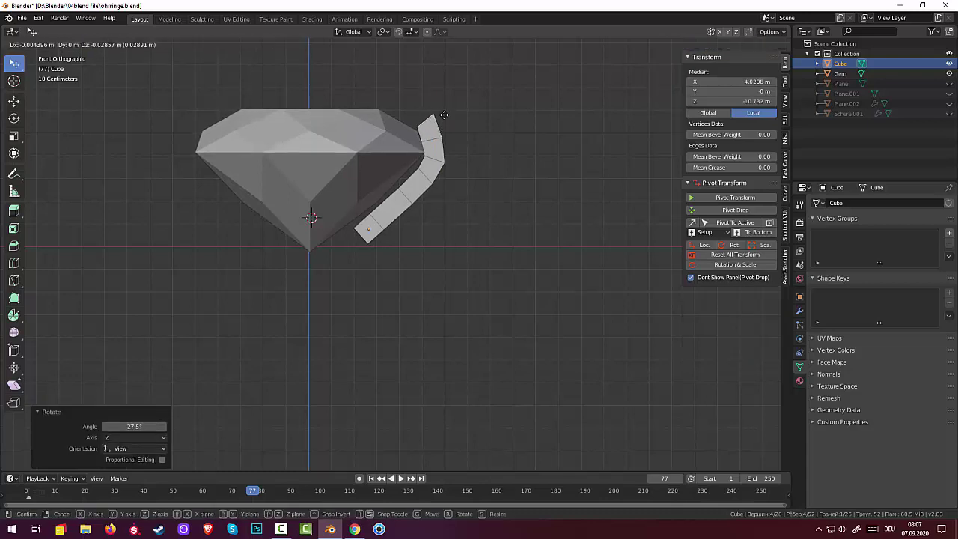
{"action": "left_click", "coordinate": [444, 115]}
- Switch to edge select, pick the strip's top edge, and begin moving it from the front view
{"action": "mouse_move", "coordinate": [506, 115]}
{"action": "middle_mouse_down"}
{"action": "mouse_move", "coordinate": [446, 174]}
{"action": "mouse_move", "coordinate": [397, 129]}
{"action": "mouse_move", "coordinate": [466, 172]}
{"action": "mouse_move", "coordinate": [511, 143]}
{"action": "mouse_move", "coordinate": [503, 145]}
{"action": "middle_mouse_up"}
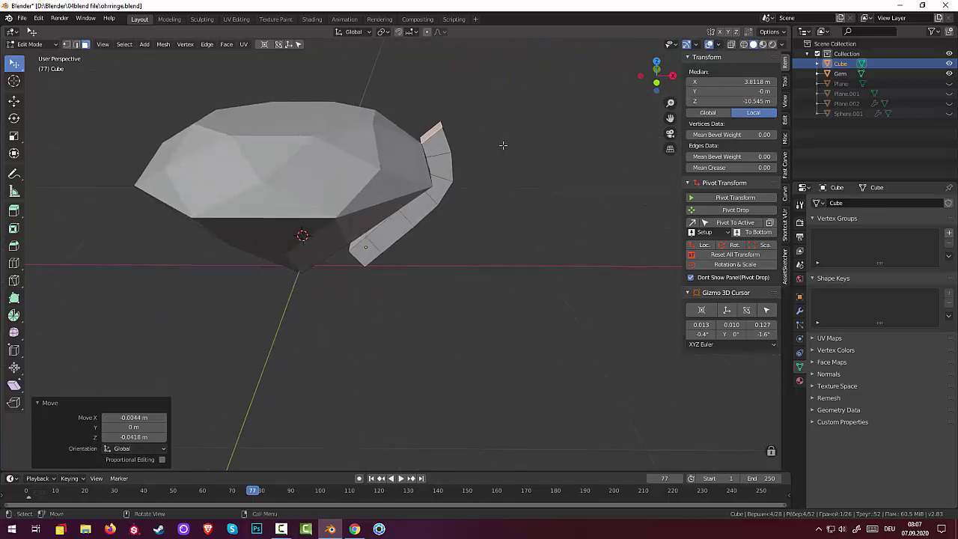
{"action": "left_click", "coordinate": [439, 125]}
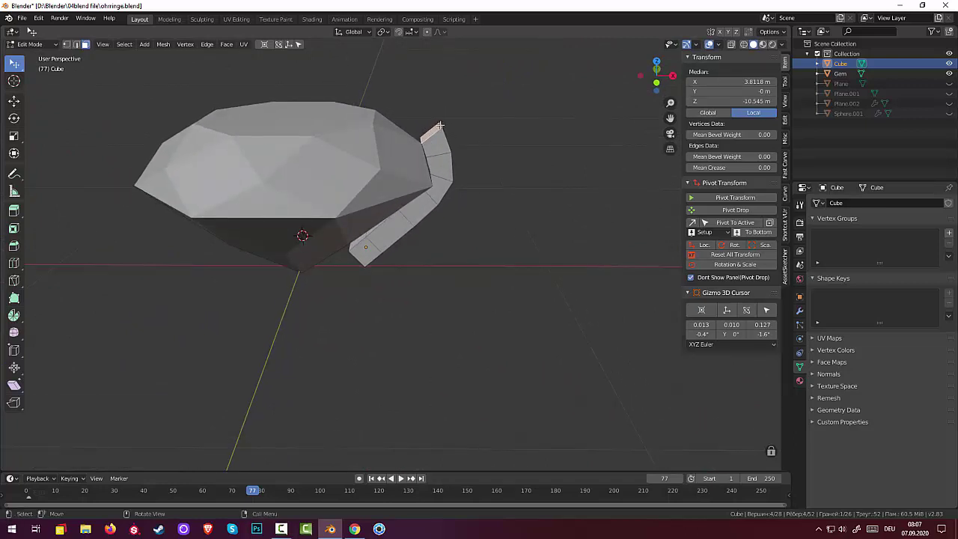
{"action": "left_click", "coordinate": [75, 45]}
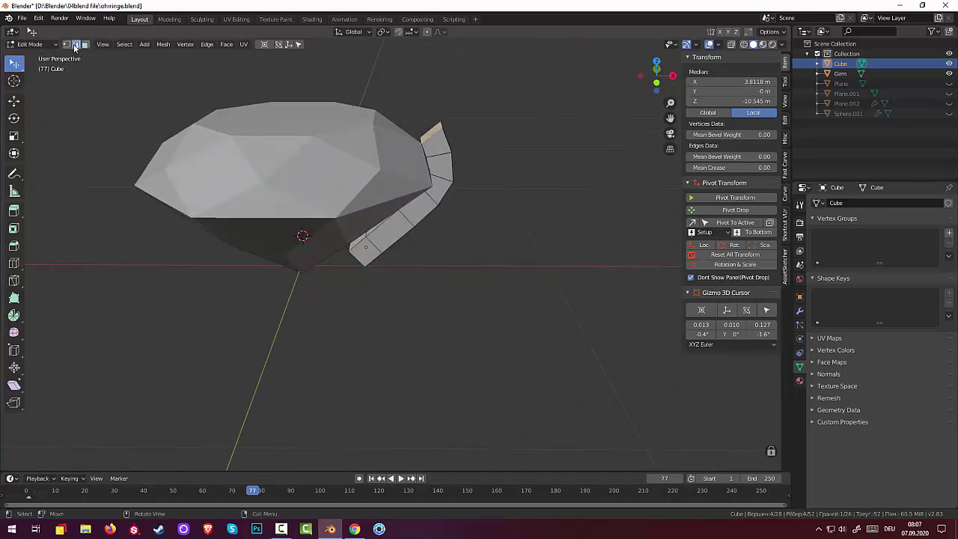
{"action": "left_click", "coordinate": [440, 129]}
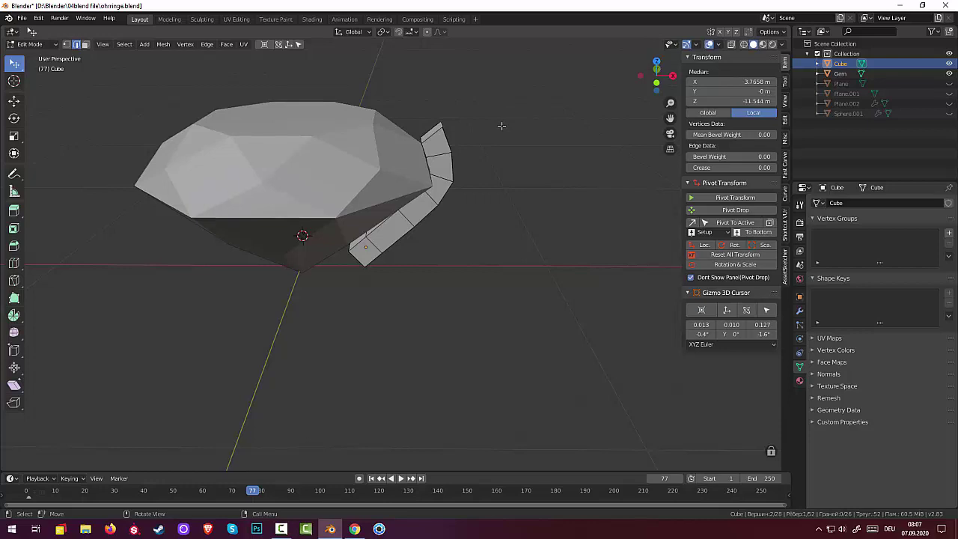
{"action": "key", "text": "KP_1"}
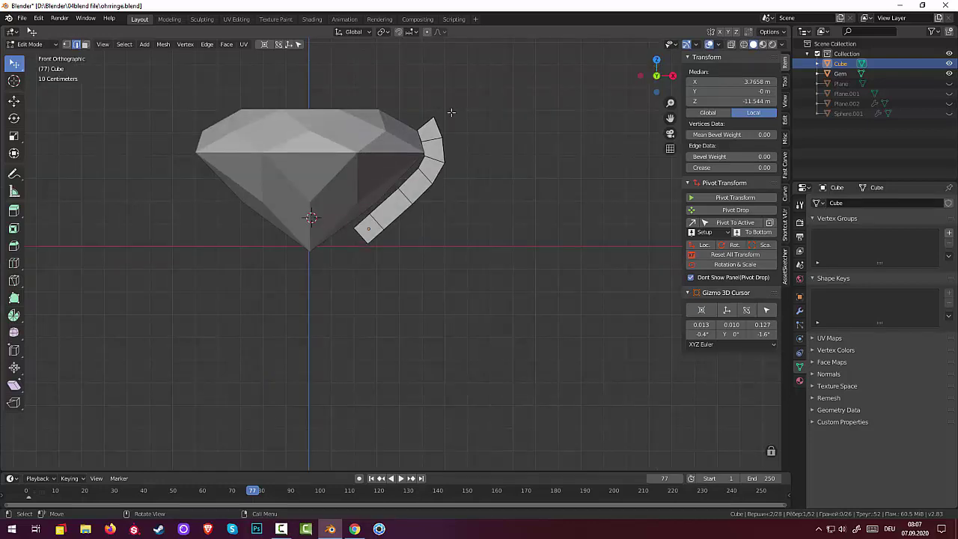
{"action": "key", "text": "g"}
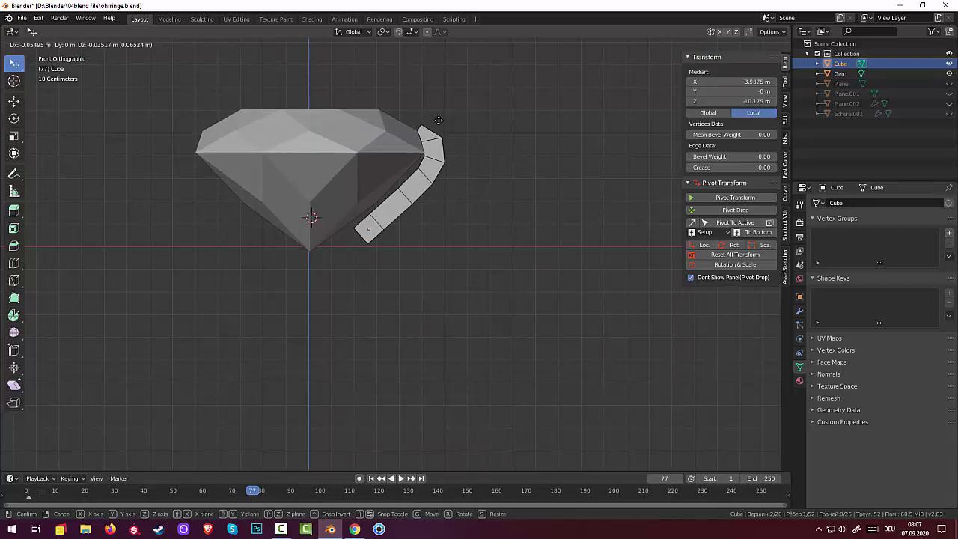
- Place the top edge, then select additional strip edges and shift them in front view
{"action": "left_click", "coordinate": [438, 119]}
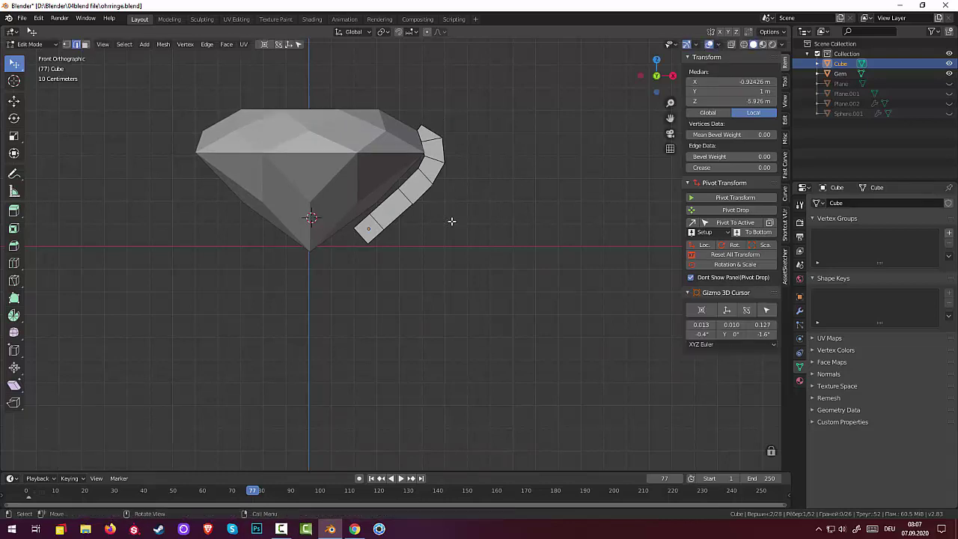
{"action": "mouse_move", "coordinate": [451, 220]}
{"action": "middle_mouse_down"}
{"action": "mouse_move", "coordinate": [456, 210]}
{"action": "mouse_move", "coordinate": [451, 220]}
{"action": "middle_mouse_up"}
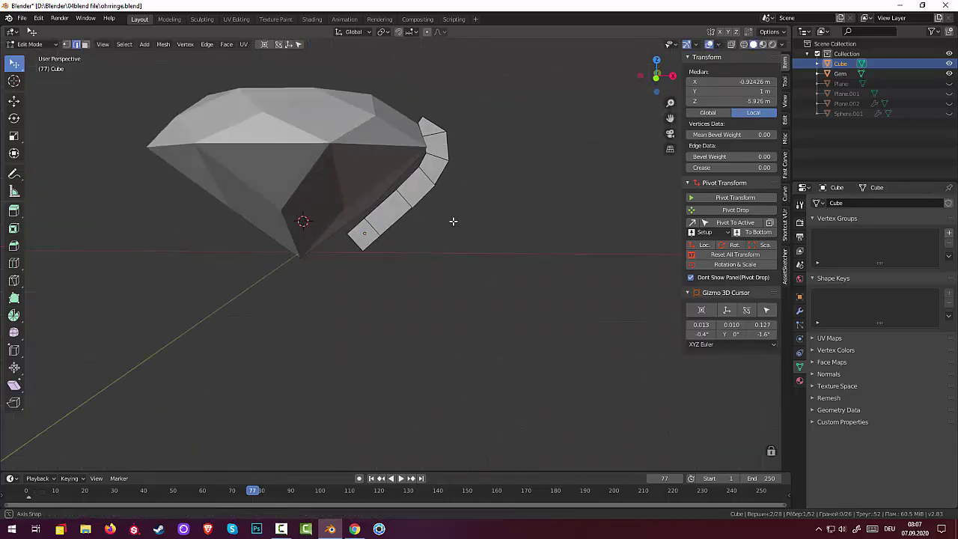
{"action": "left_click", "coordinate": [428, 178], "text": "shift"}
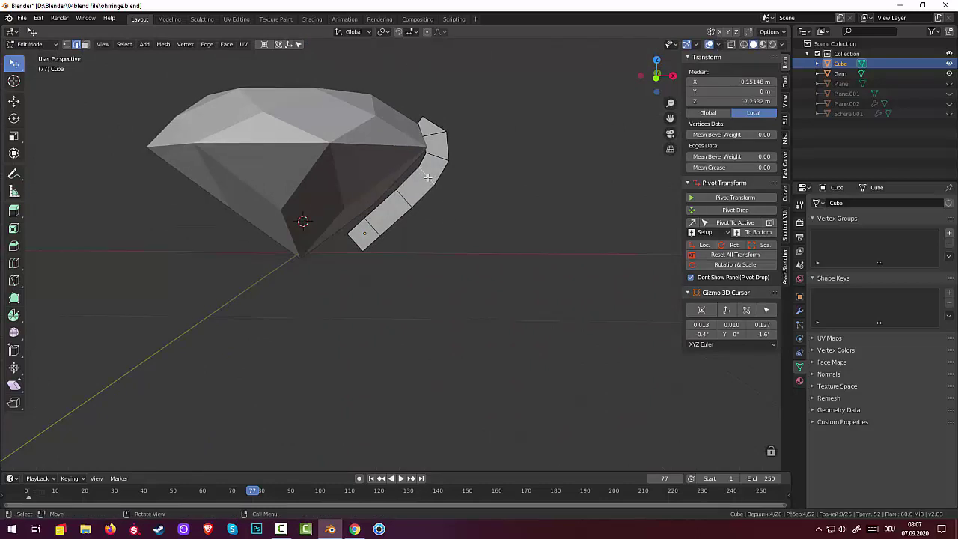
{"action": "key", "text": "KP_1"}
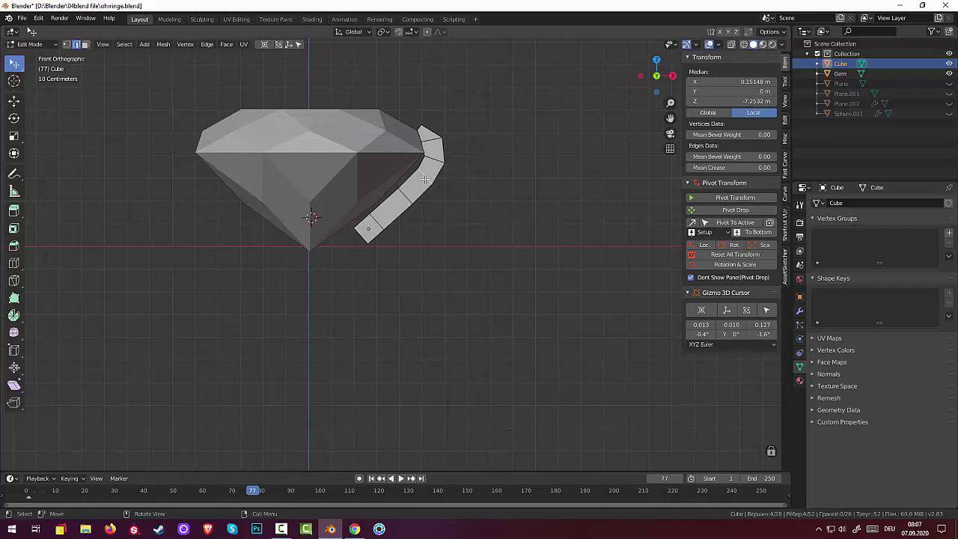
{"action": "key", "text": "g"}
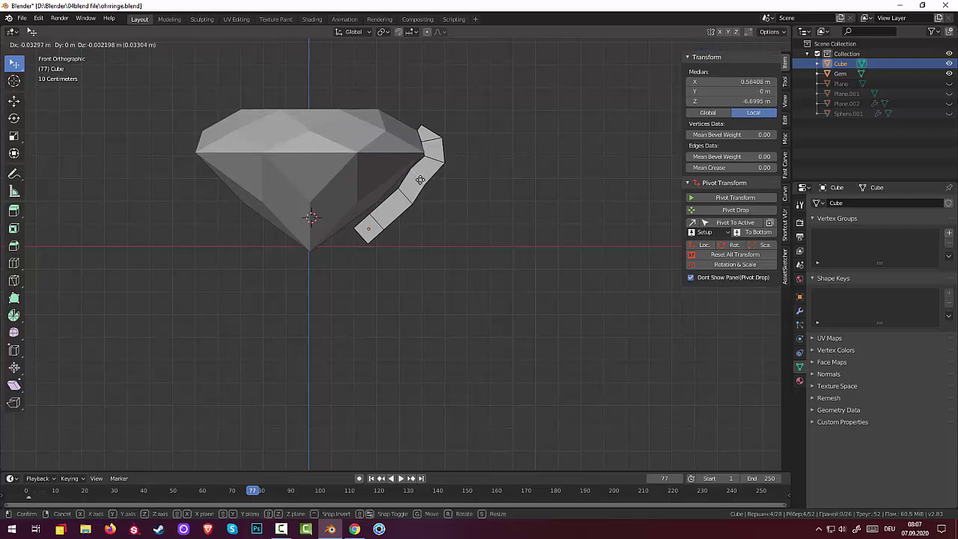
{"action": "left_click", "coordinate": [418, 181]}
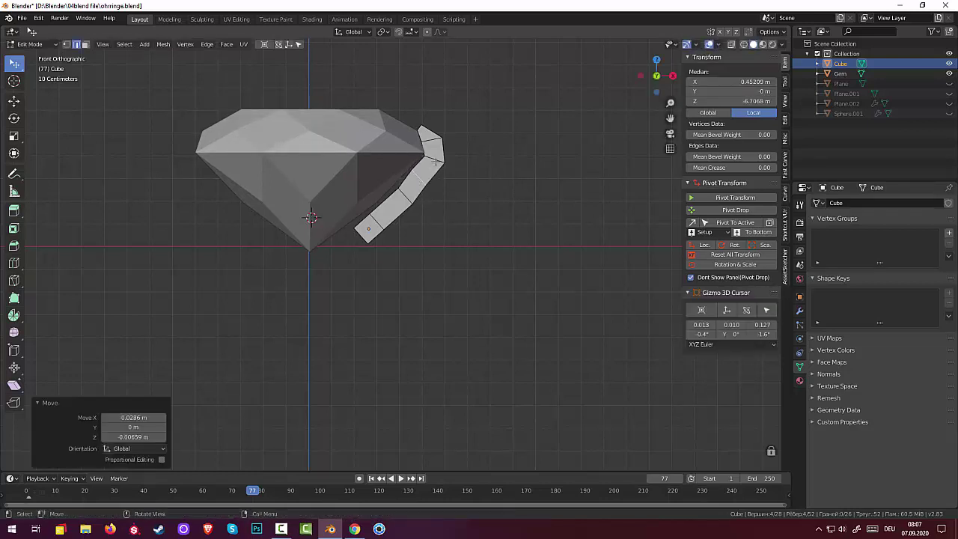
- Reposition an outer edge and an edge loop across the strip to smooth the band's curve
{"action": "left_click", "coordinate": [430, 172]}
{"action": "key", "text": "g"}
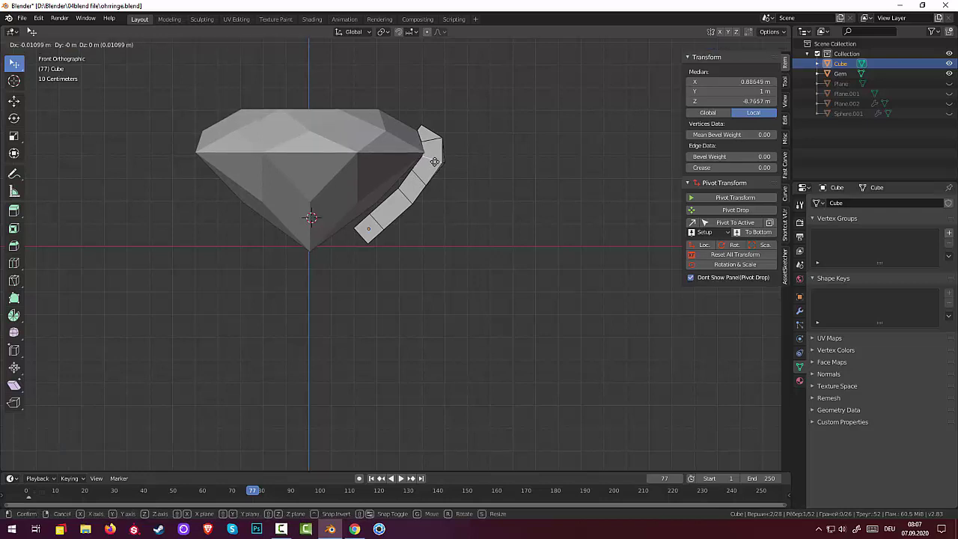
{"action": "left_click", "coordinate": [435, 161]}
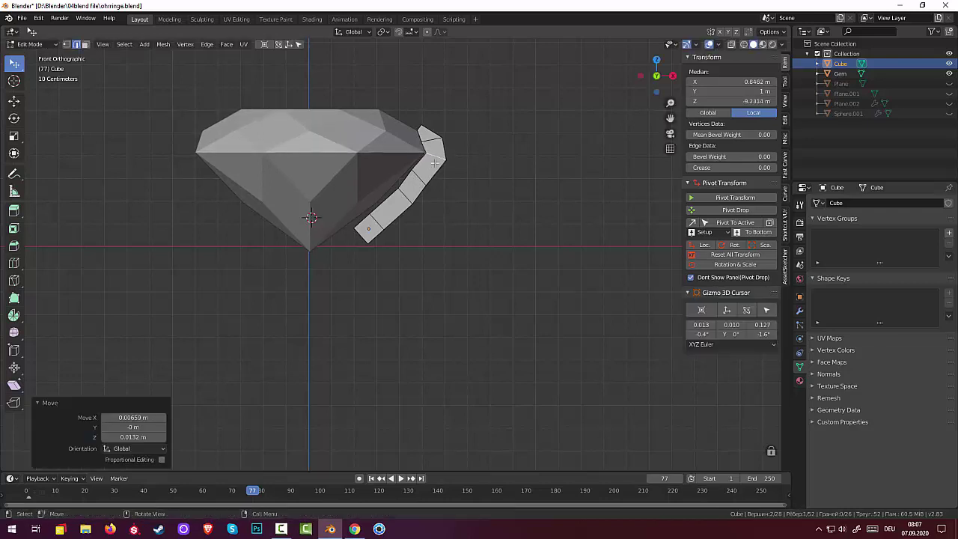
{"action": "left_click", "coordinate": [404, 200]}
{"action": "key", "text": "g"}
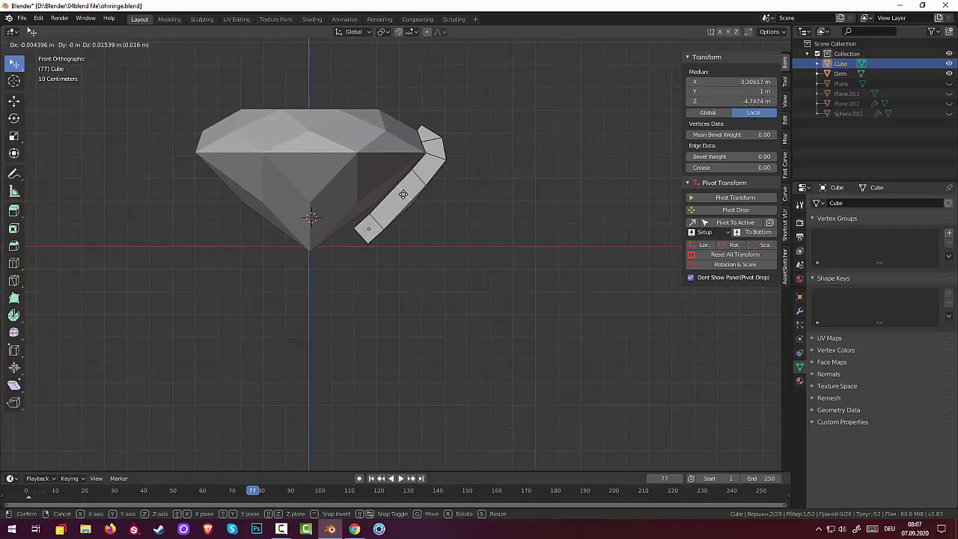
{"action": "key", "text": "Escape"}
{"action": "left_click", "coordinate": [404, 197], "text": "alt"}
{"action": "key", "text": "g"}
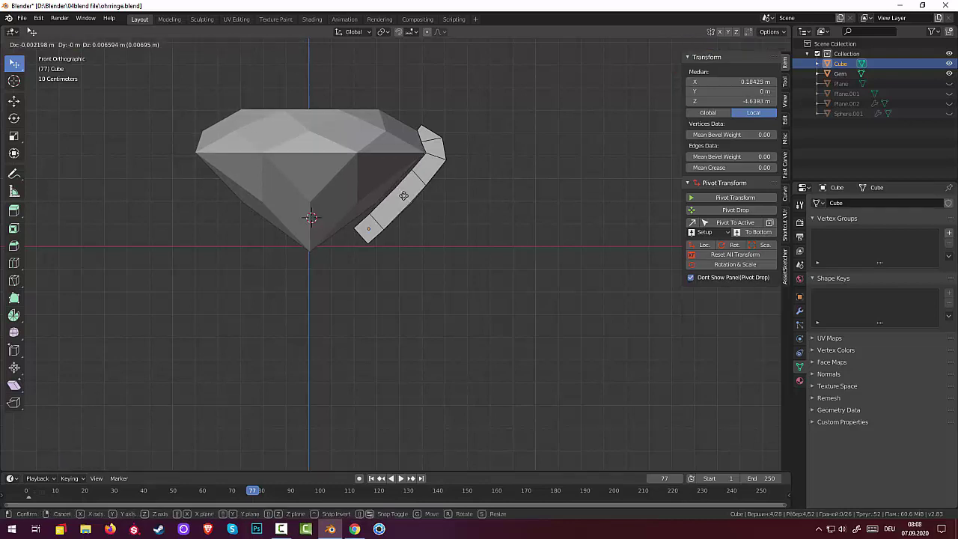
{"action": "left_click", "coordinate": [408, 192]}
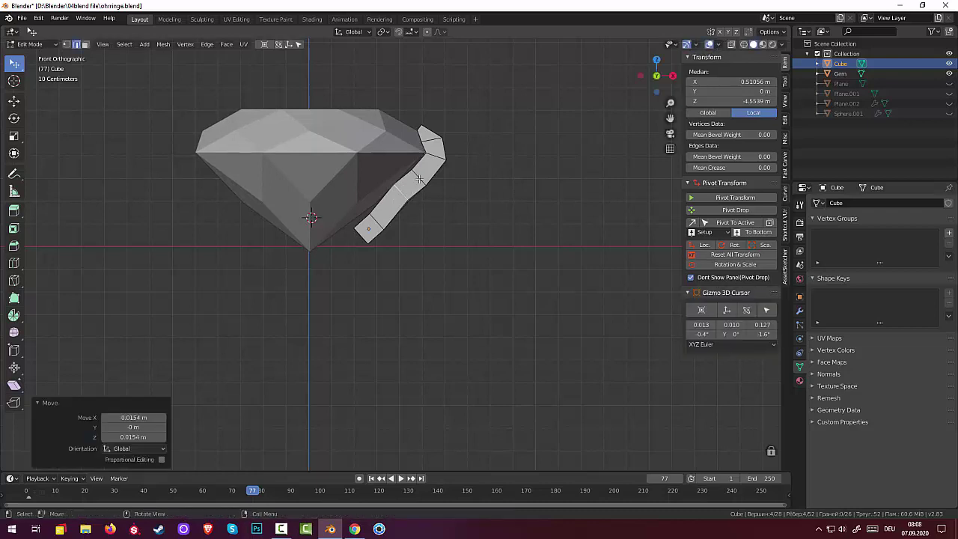
{"action": "key", "text": "g"}
{"action": "key", "text": "g"}
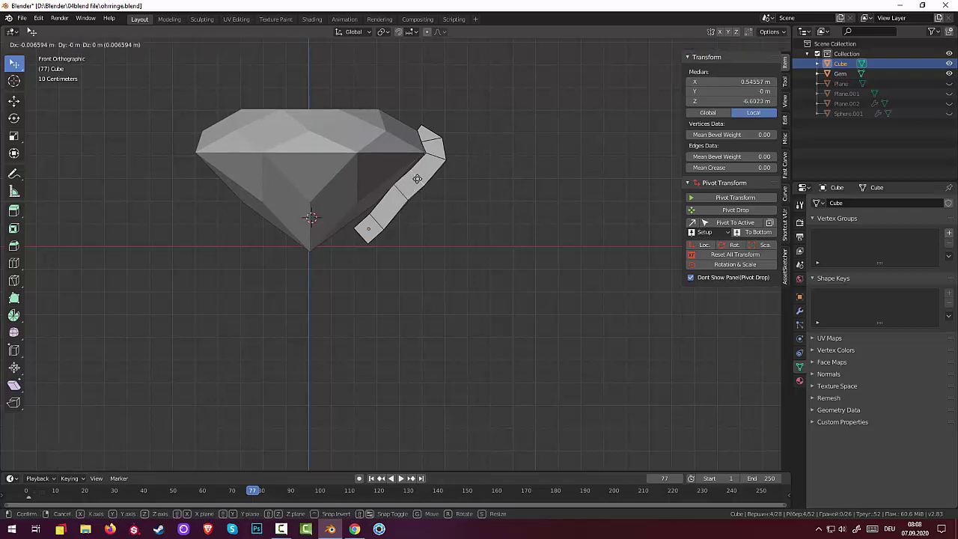
{"action": "left_click", "coordinate": [417, 177]}
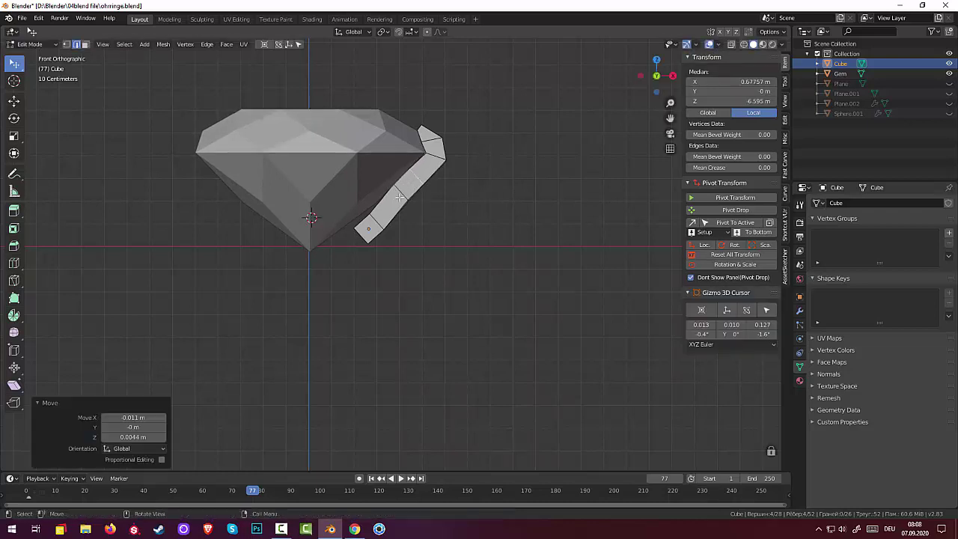
- Move the tip vertices and end edge so the band's tip sits just beside the gem's point
{"action": "left_click", "coordinate": [378, 228]}
{"action": "key", "text": "g"}
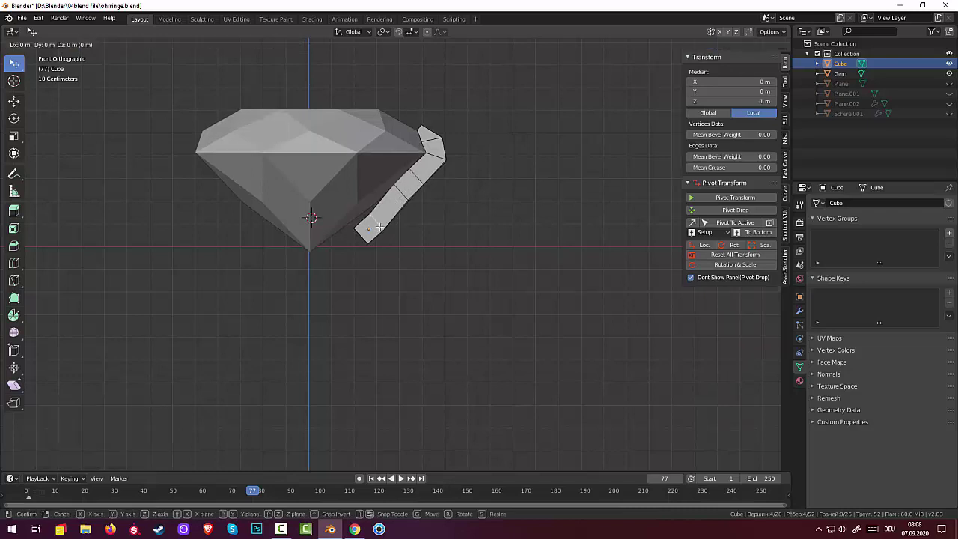
{"action": "left_click", "coordinate": [371, 232]}
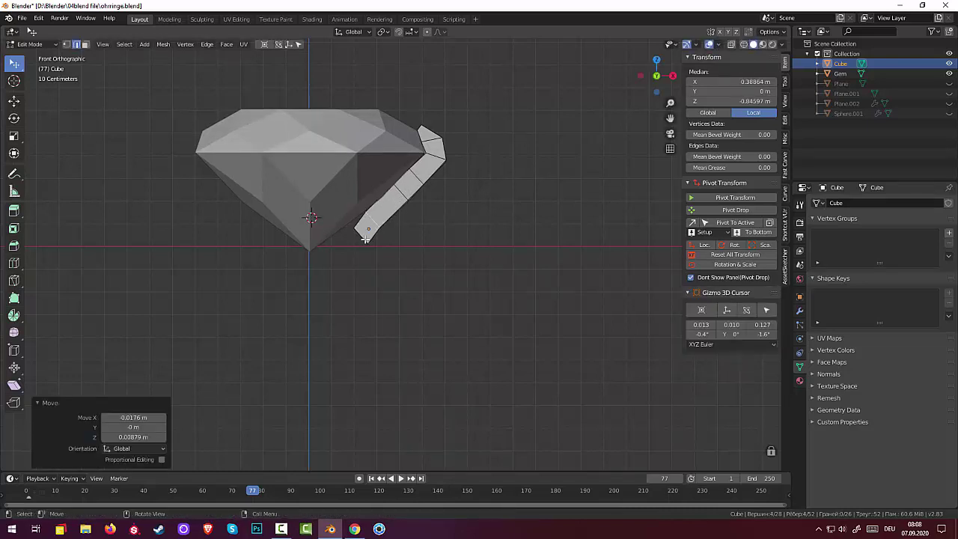
{"action": "left_click", "coordinate": [365, 238]}
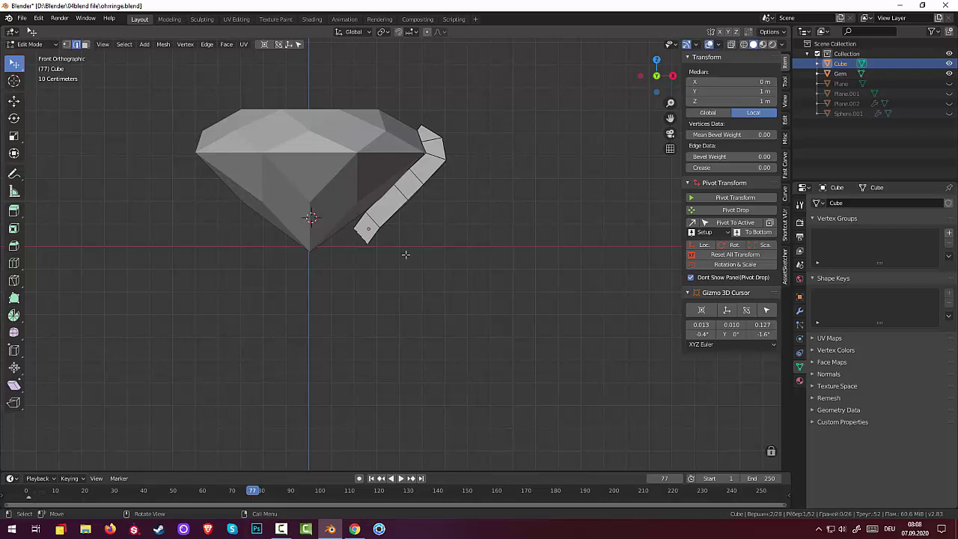
{"action": "key", "text": "g"}
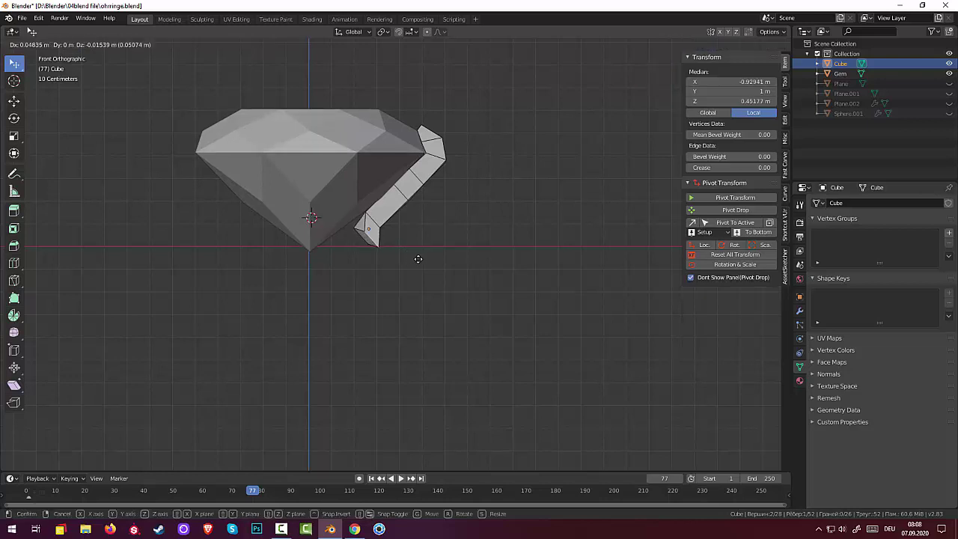
{"action": "key", "text": "ctrl"}
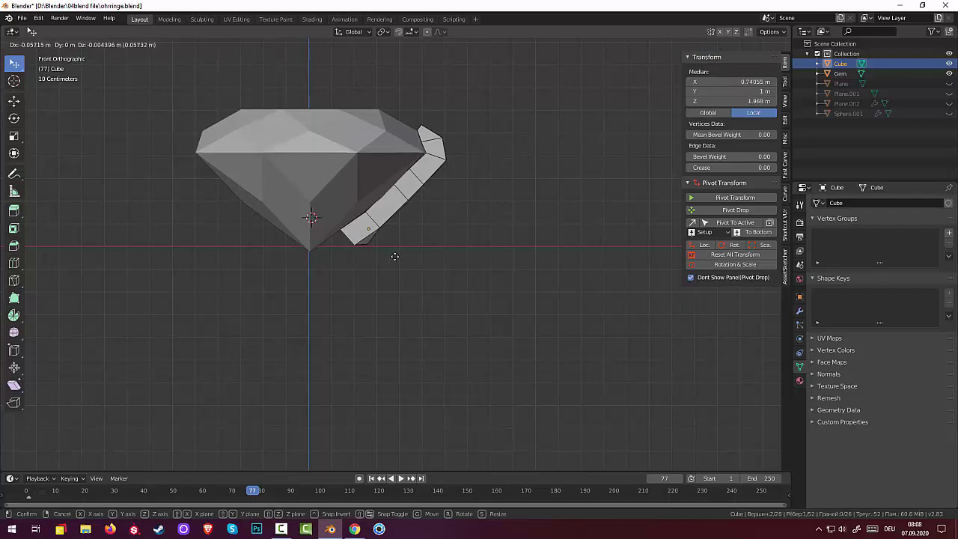
{"action": "right_click", "coordinate": [387, 254]}
{"action": "left_click", "coordinate": [367, 240], "text": "ctrl"}
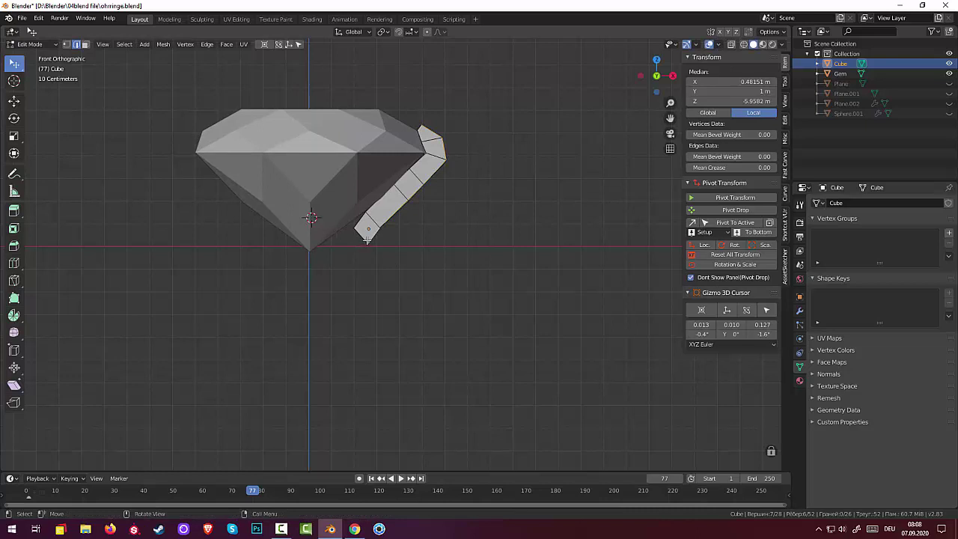
{"action": "key", "text": "ctrl+z"}
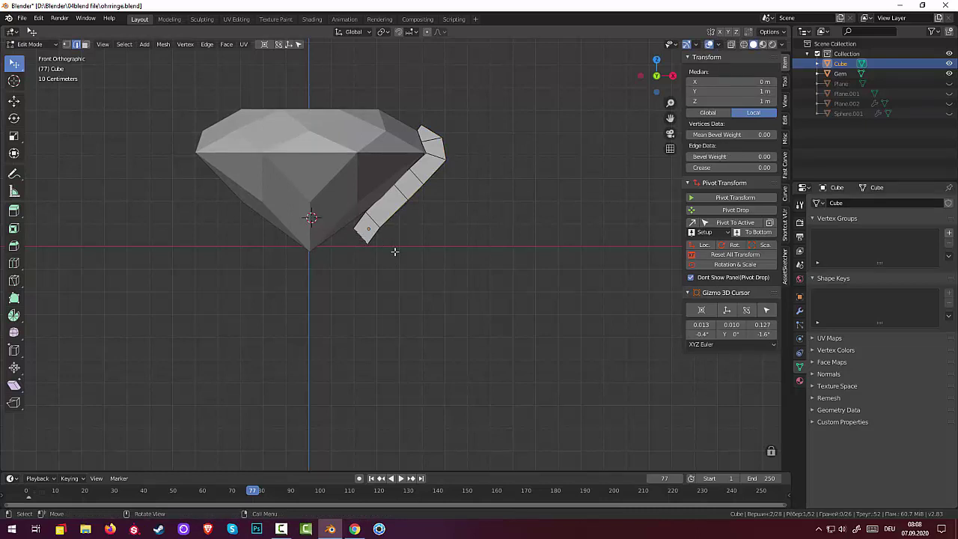
{"action": "key", "text": "g"}
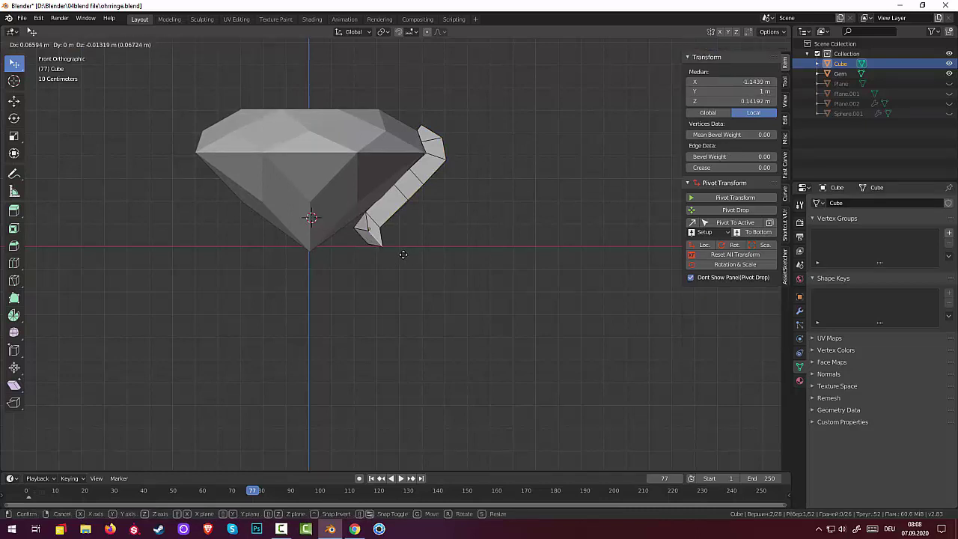
{"action": "left_click", "coordinate": [391, 250]}
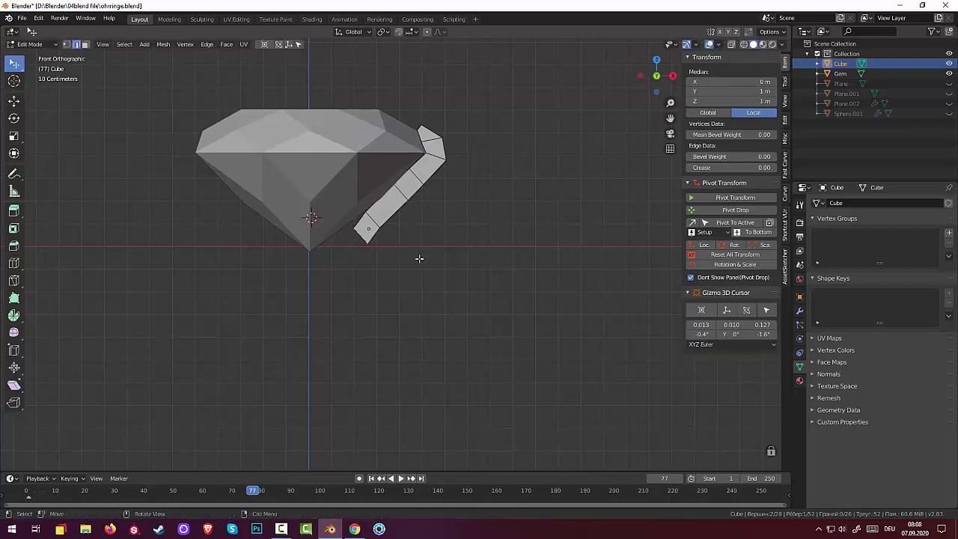
{"action": "middle_click_drag", "start_coordinate": [419, 259], "coordinate": [404, 223]}
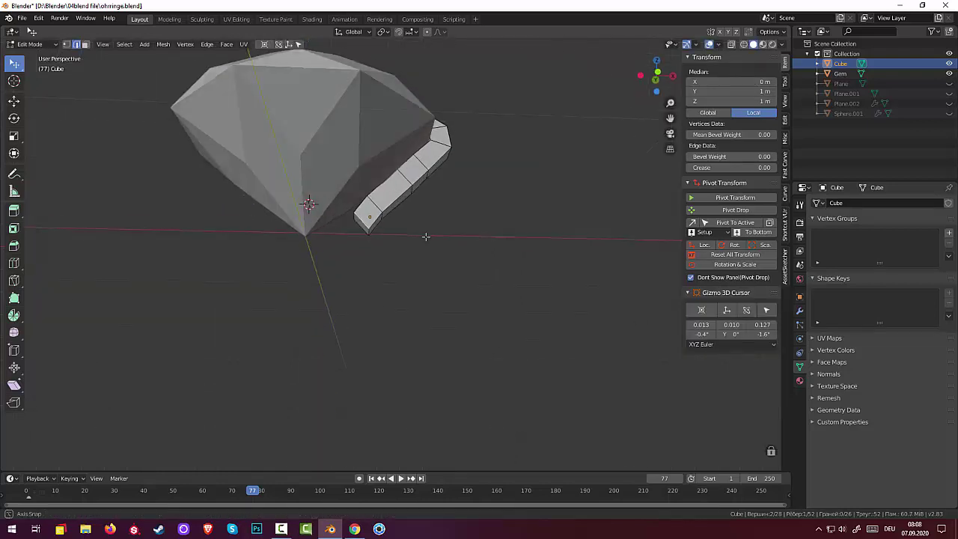
- Flatten the band's end loop with LoopTools and extrude a short piece along X
{"action": "right_click", "coordinate": [368, 212]}
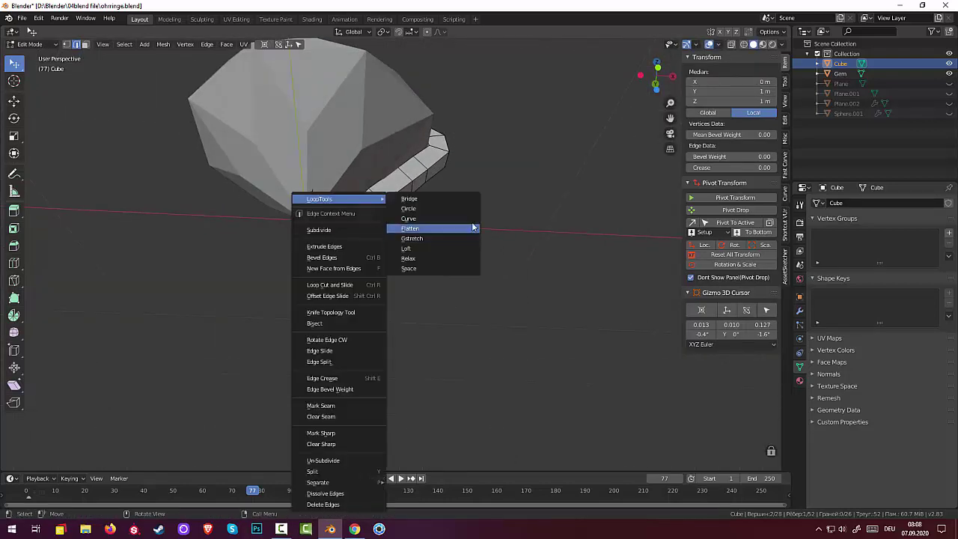
{"action": "left_click", "coordinate": [431, 228]}
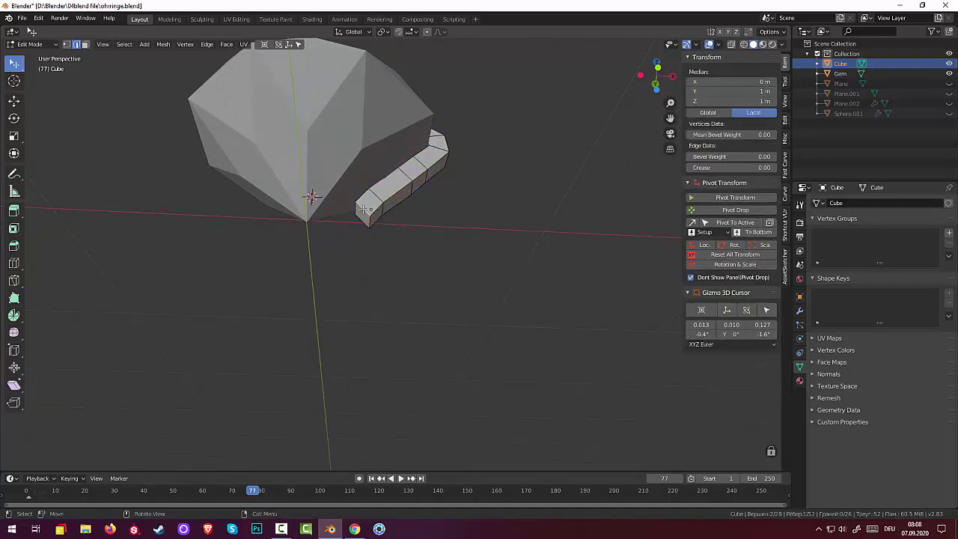
{"action": "key", "text": "e"}
{"action": "key", "text": "x"}
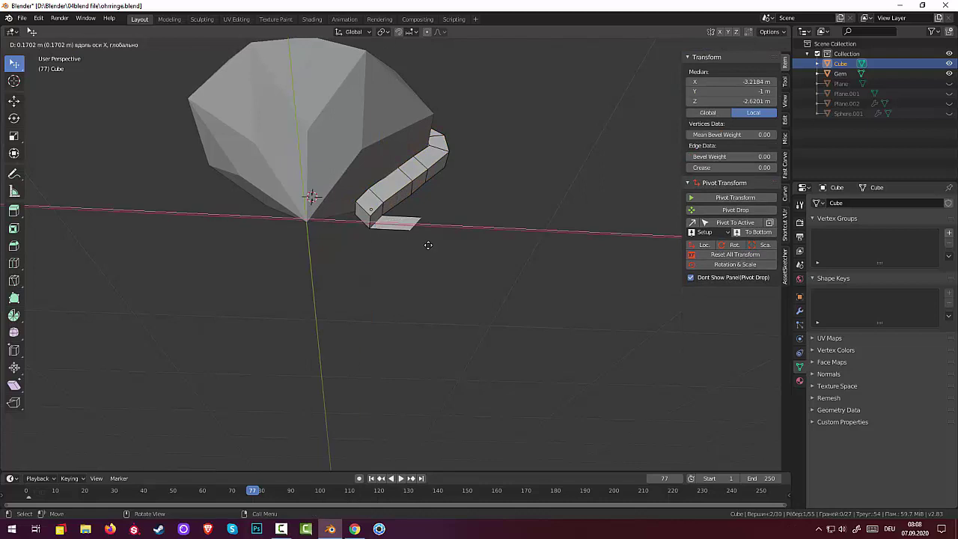
{"action": "left_click", "coordinate": [427, 245]}
{"action": "left_click", "coordinate": [422, 252]}
{"action": "mouse_move", "coordinate": [421, 253]}
{"action": "middle_mouse_down"}
{"action": "mouse_move", "coordinate": [486, 238]}
{"action": "mouse_move", "coordinate": [424, 250]}
{"action": "mouse_move", "coordinate": [396, 214]}
{"action": "middle_mouse_up"}
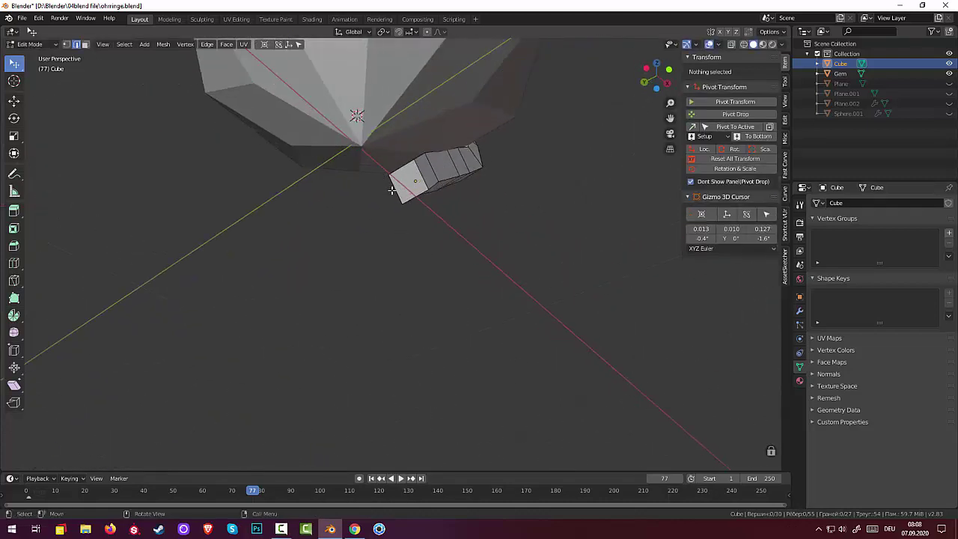
- In face select, pick the band's end face and start moving it in front view
{"action": "left_click", "coordinate": [391, 191]}
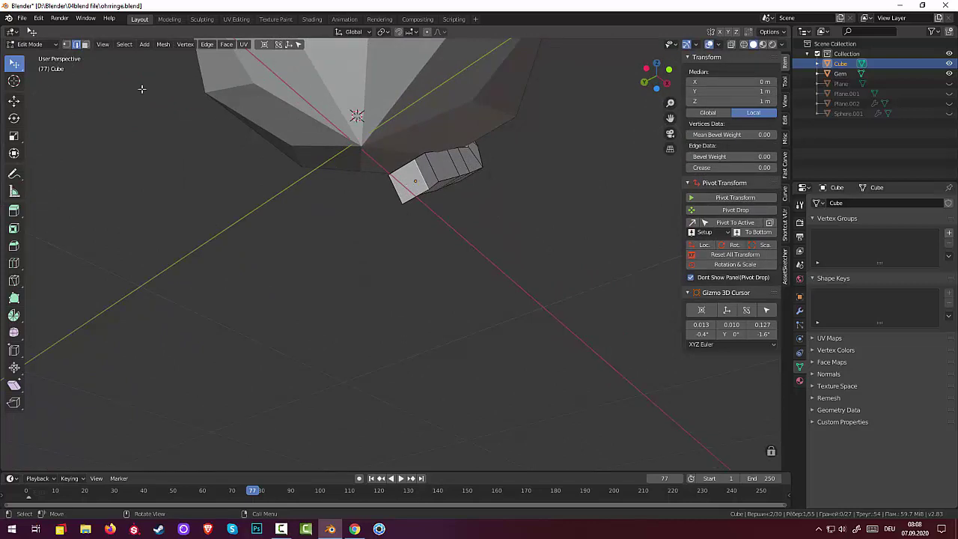
{"action": "left_click", "coordinate": [86, 44]}
{"action": "left_click", "coordinate": [416, 187]}
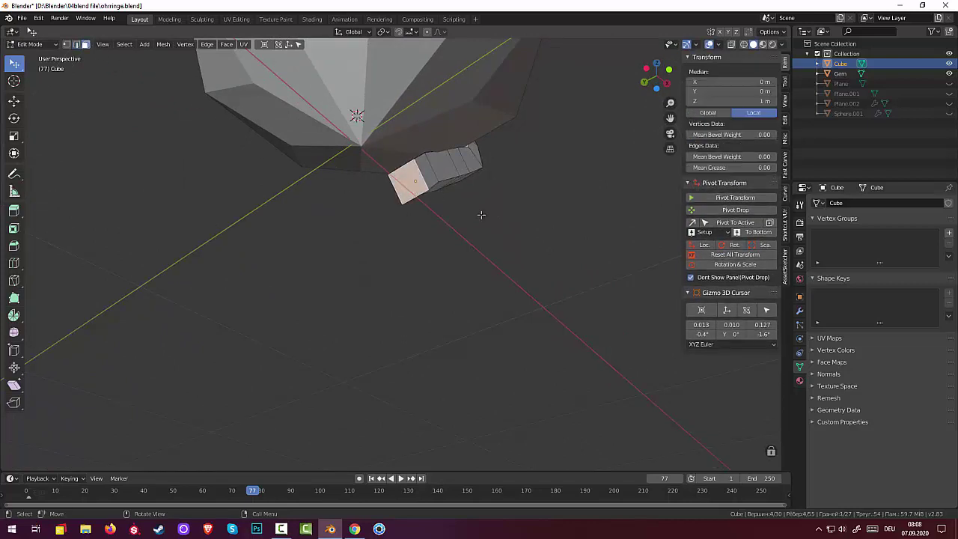
{"action": "mouse_move", "coordinate": [539, 225]}
{"action": "middle_mouse_down"}
{"action": "mouse_move", "coordinate": [539, 265]}
{"action": "mouse_move", "coordinate": [466, 289]}
{"action": "middle_mouse_up"}
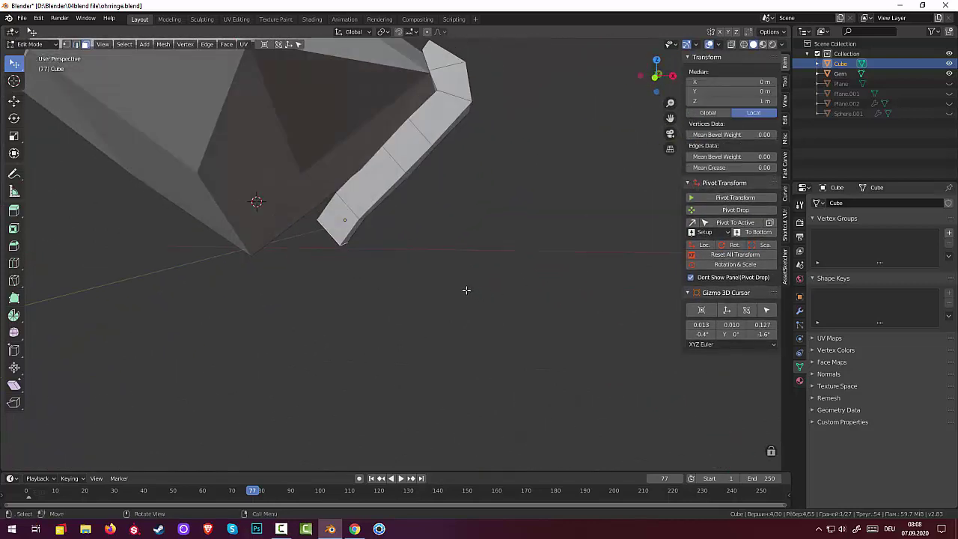
{"action": "key", "text": "KP_1"}
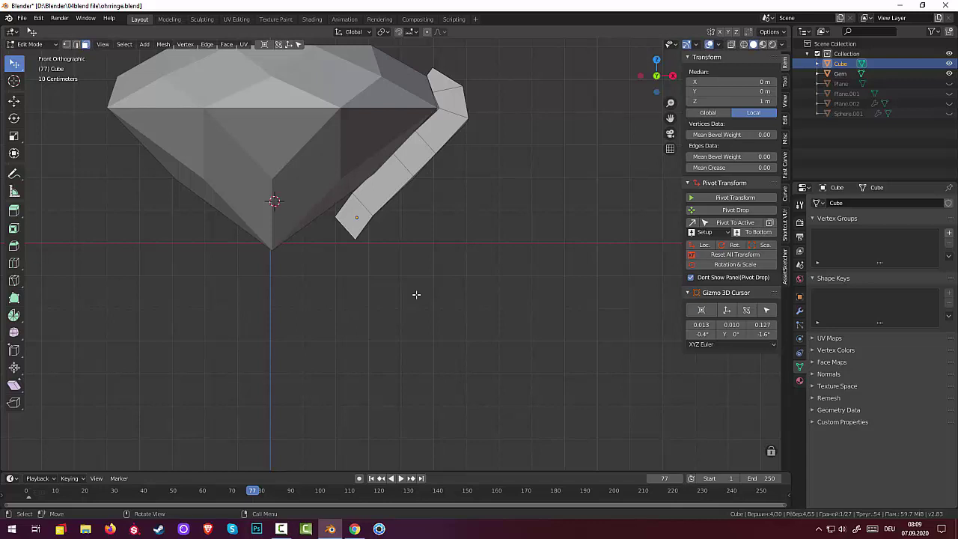
{"action": "key", "text": "g"}
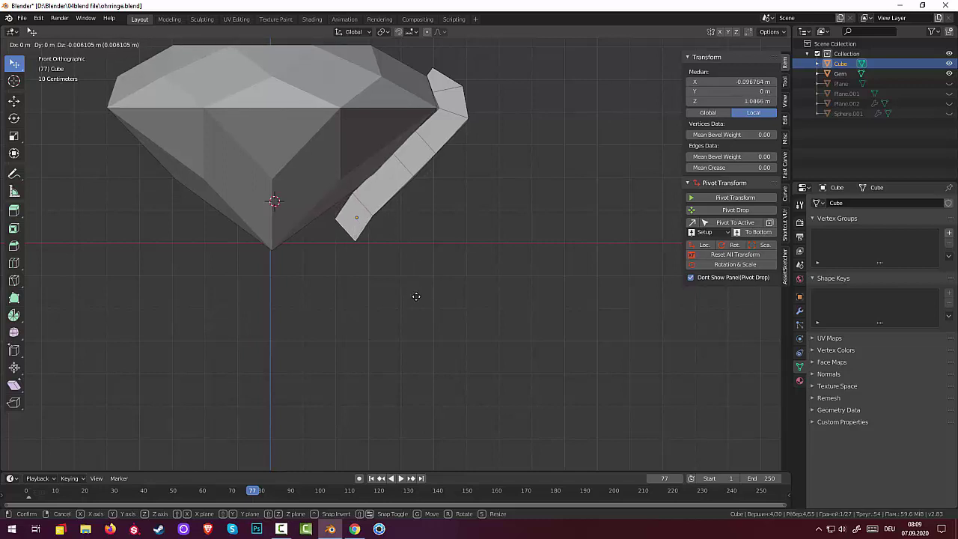
- Place the extension's end face beneath the gem's point and shift its top face
{"action": "left_click", "coordinate": [417, 295]}
{"action": "mouse_move", "coordinate": [439, 229]}
{"action": "middle_mouse_down"}
{"action": "mouse_move", "coordinate": [493, 148]}
{"action": "mouse_move", "coordinate": [527, 169]}
{"action": "mouse_move", "coordinate": [544, 118]}
{"action": "mouse_move", "coordinate": [530, 136]}
{"action": "middle_mouse_up"}
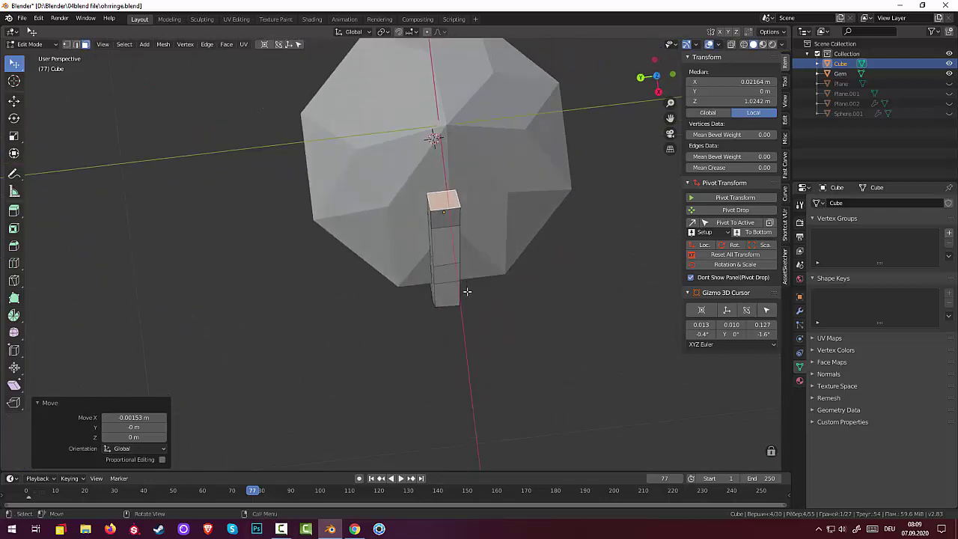
{"action": "key", "text": "g"}
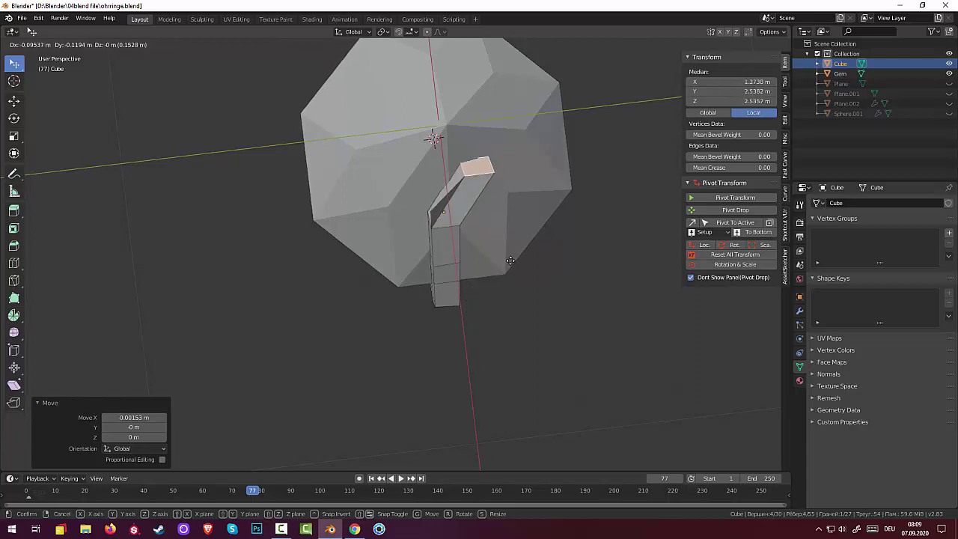
{"action": "left_click", "coordinate": [527, 310]}
- Undo the face moves back to before the extruded piece and reselect the block's end face
{"action": "mouse_move", "coordinate": [548, 278]}
{"action": "middle_mouse_down"}
{"action": "mouse_move", "coordinate": [556, 337]}
{"action": "mouse_move", "coordinate": [526, 370]}
{"action": "mouse_move", "coordinate": [541, 381]}
{"action": "mouse_move", "coordinate": [542, 365]}
{"action": "mouse_move", "coordinate": [508, 356]}
{"action": "middle_mouse_up"}
{"action": "key", "text": "ctrl"}
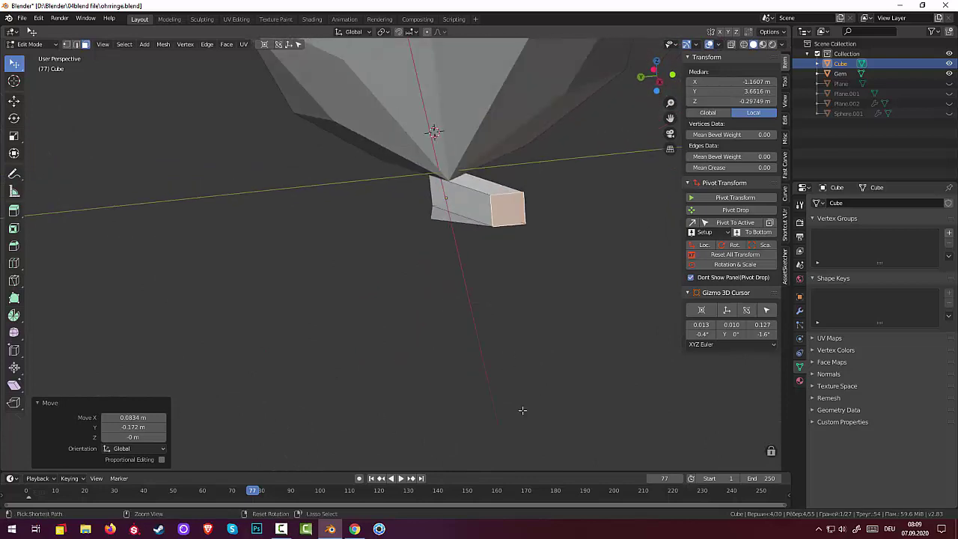
{"action": "key", "text": "ctrl+z"}
{"action": "key", "text": "ctrl+z"}
{"action": "key", "text": "ctrl+z"}
{"action": "key", "text": "ctrl+z"}
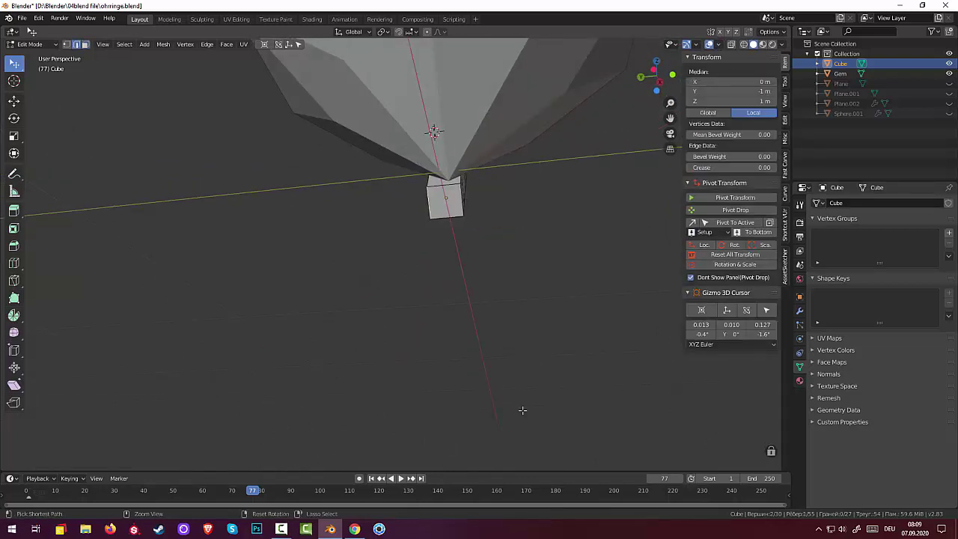
{"action": "key", "text": "ctrl+z"}
{"action": "key", "text": "ctrl+z"}
{"action": "key", "text": "ctrl+z"}
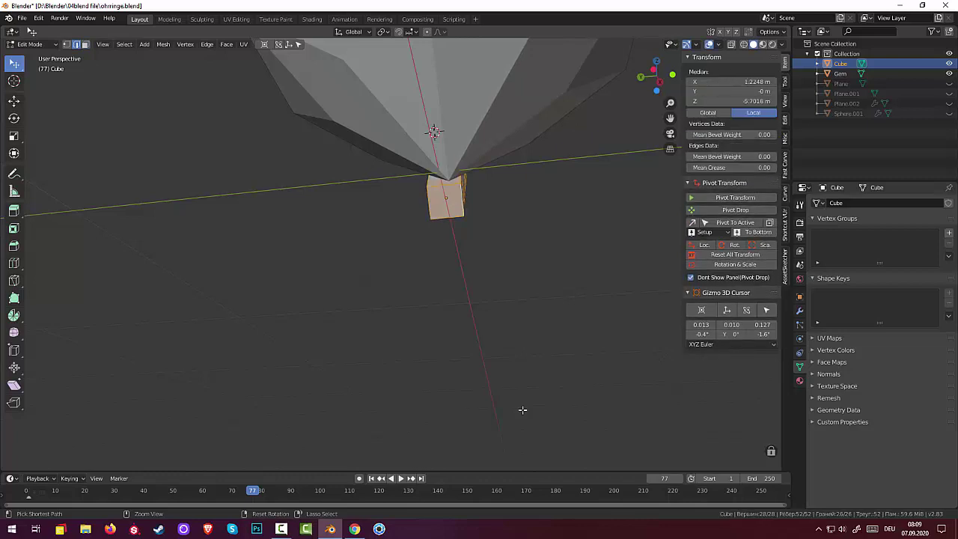
{"action": "left_click", "coordinate": [580, 262]}
{"action": "mouse_move", "coordinate": [581, 242]}
{"action": "middle_mouse_down"}
{"action": "mouse_move", "coordinate": [556, 262]}
{"action": "mouse_move", "coordinate": [481, 267]}
{"action": "mouse_move", "coordinate": [507, 250]}
{"action": "mouse_move", "coordinate": [369, 228]}
{"action": "middle_mouse_up"}
- Select the prong's end face in face mode and move it down in front view
{"action": "left_click", "coordinate": [370, 228]}
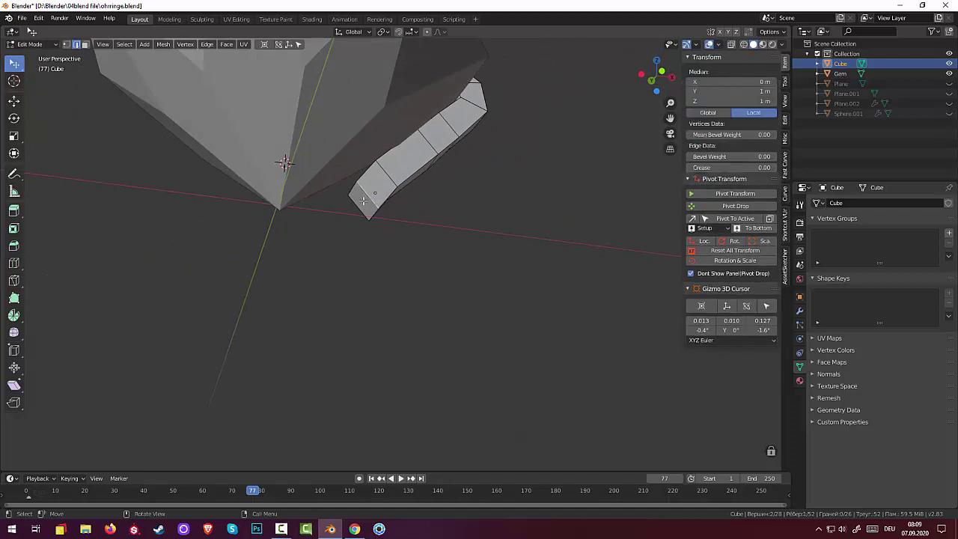
{"action": "left_click", "coordinate": [85, 44]}
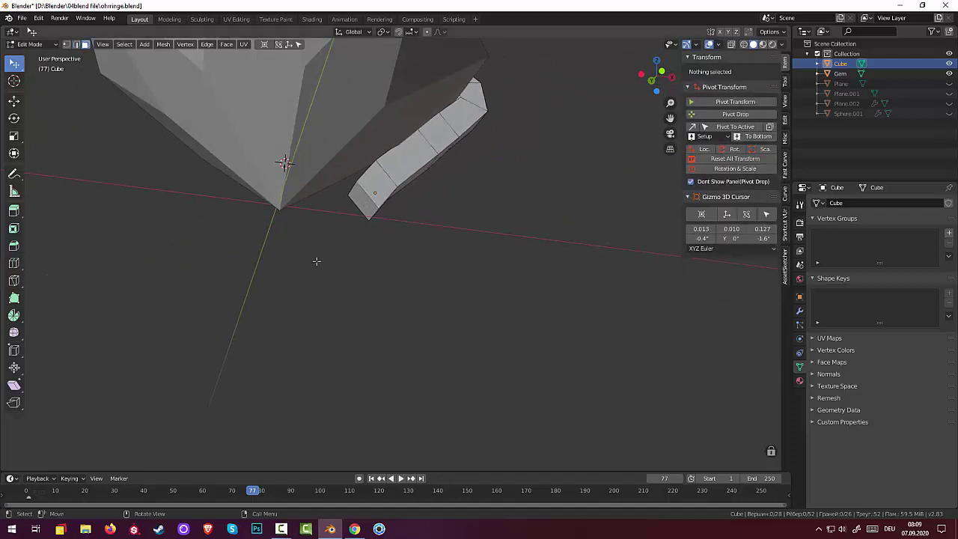
{"action": "left_click", "coordinate": [366, 203]}
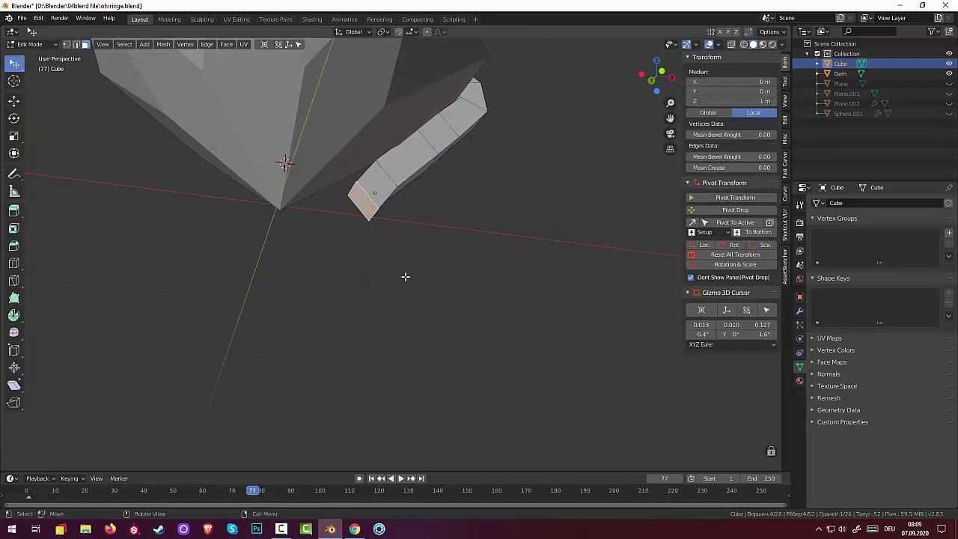
{"action": "key", "text": "KP_1"}
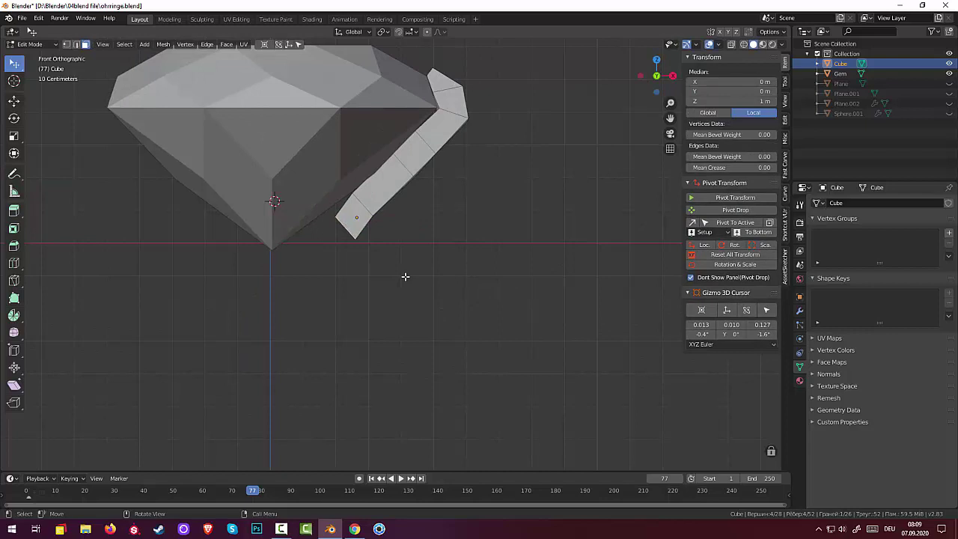
{"action": "key", "text": "g"}
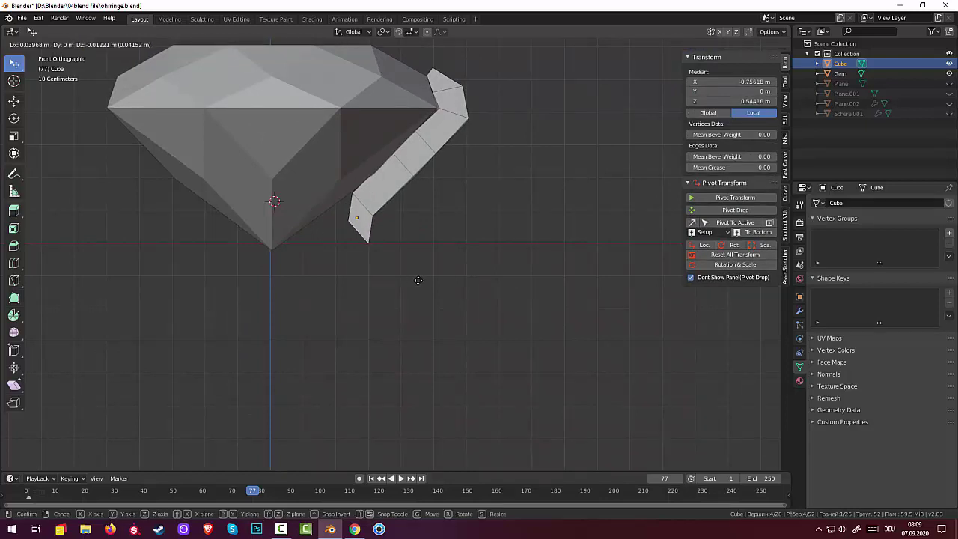
{"action": "left_click", "coordinate": [418, 280]}
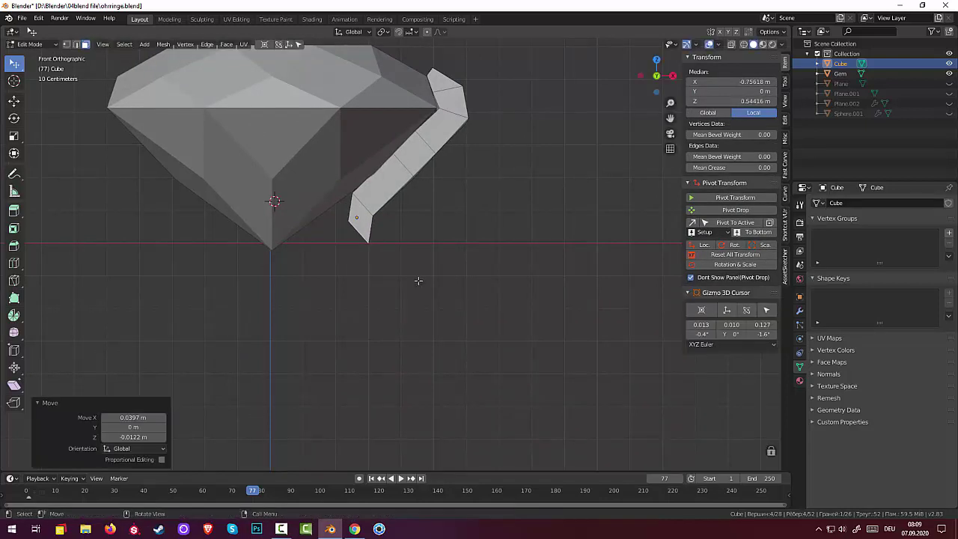
- Tilt the end face -45.4°, scale it to 0.842, and extrude a 0.0403 m segment
{"action": "key", "text": "r"}
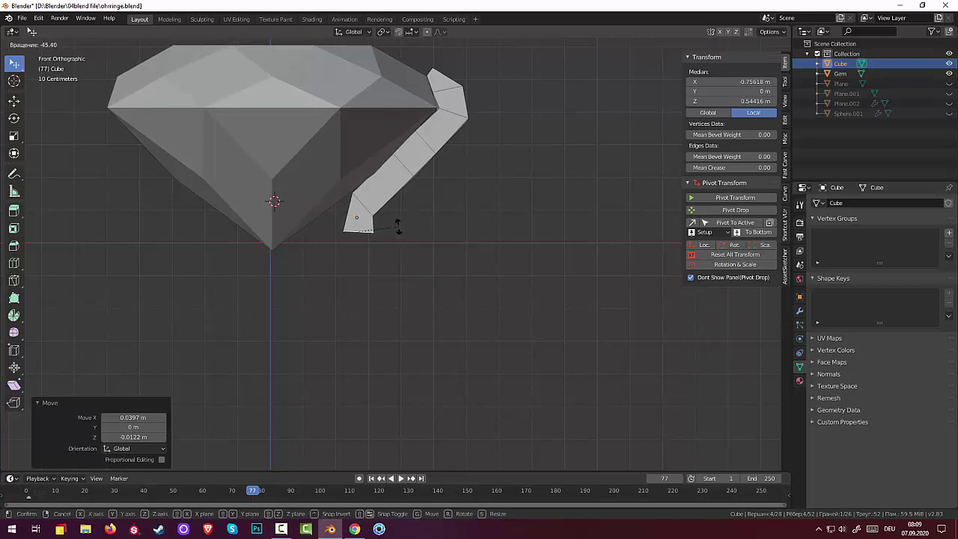
{"action": "left_click", "coordinate": [408, 232]}
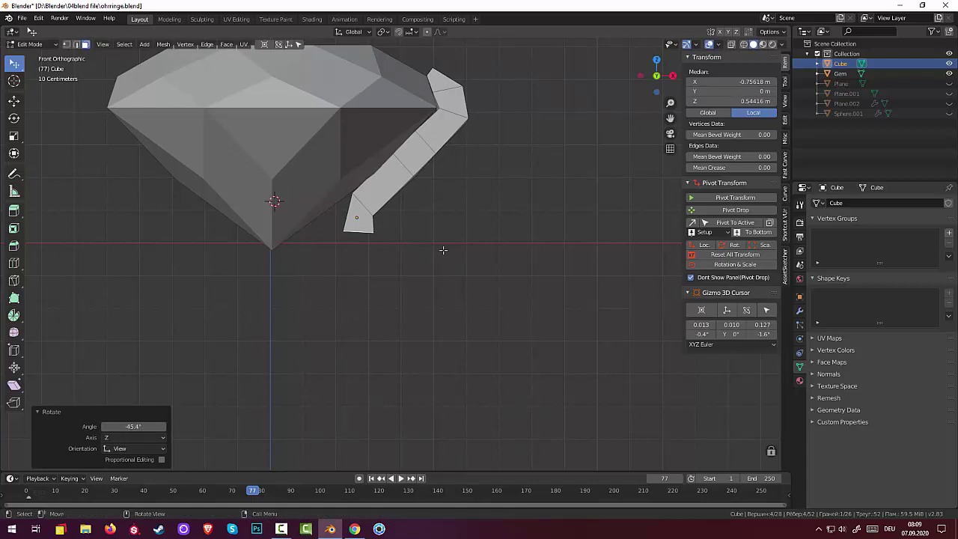
{"action": "key", "text": "s"}
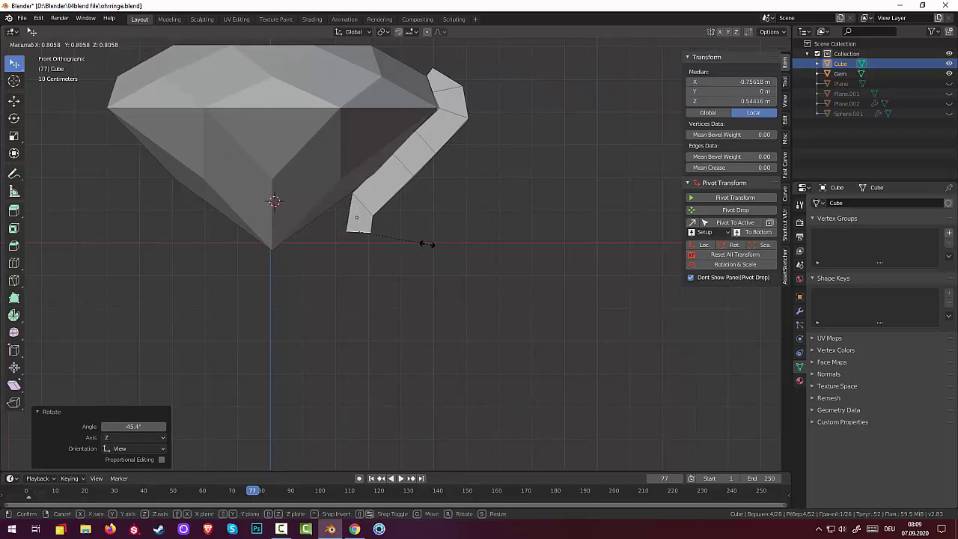
{"action": "left_click", "coordinate": [430, 245]}
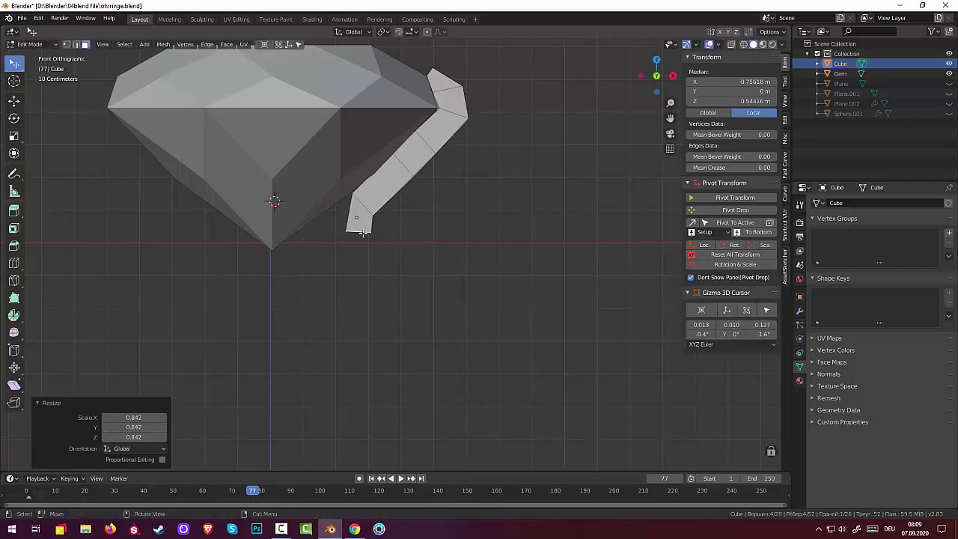
{"action": "key", "text": "e"}
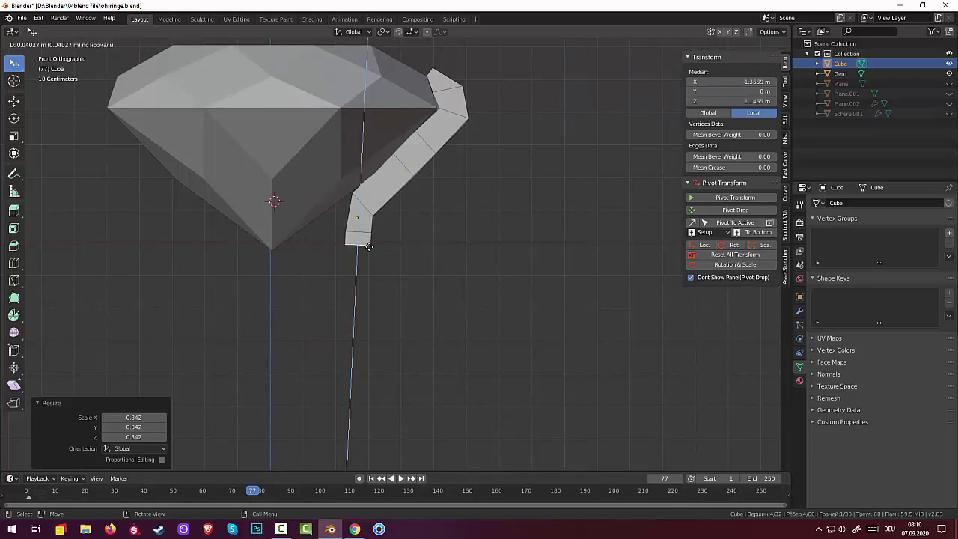
{"action": "left_click", "coordinate": [369, 246]}
{"action": "mouse_move", "coordinate": [374, 246]}
{"action": "middle_mouse_down"}
{"action": "mouse_move", "coordinate": [477, 224]}
{"action": "mouse_move", "coordinate": [310, 227]}
{"action": "mouse_move", "coordinate": [352, 217]}
{"action": "mouse_move", "coordinate": [372, 235]}
{"action": "middle_mouse_up"}
- Enlarge the prong's new end face, then scale two of its edges up to 1.139
{"action": "key", "text": "s"}
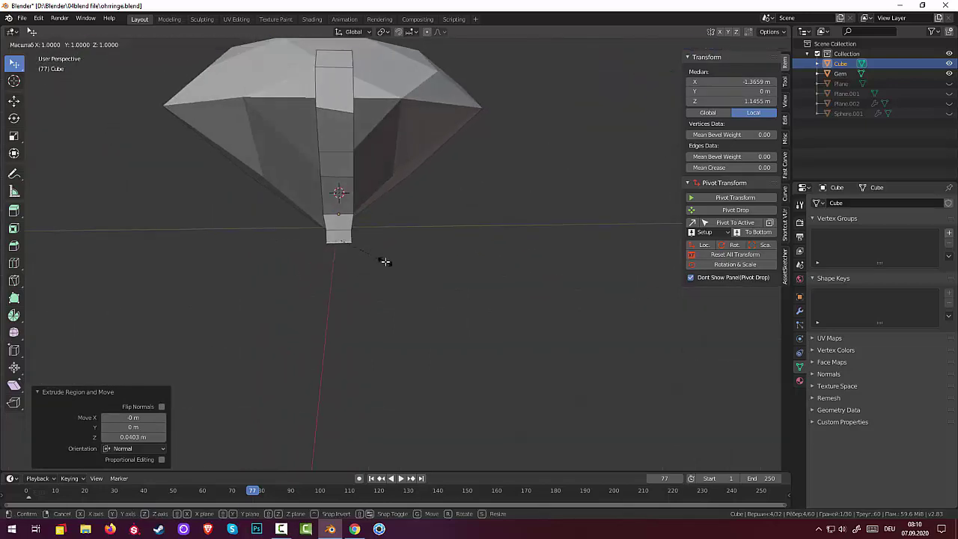
{"action": "left_click", "coordinate": [395, 263]}
{"action": "left_click", "coordinate": [340, 234]}
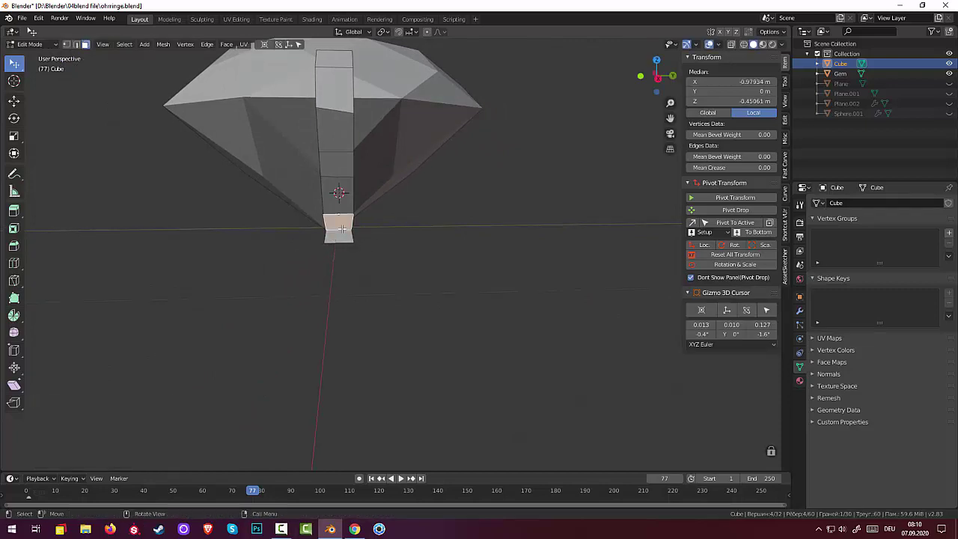
{"action": "key", "text": "a"}
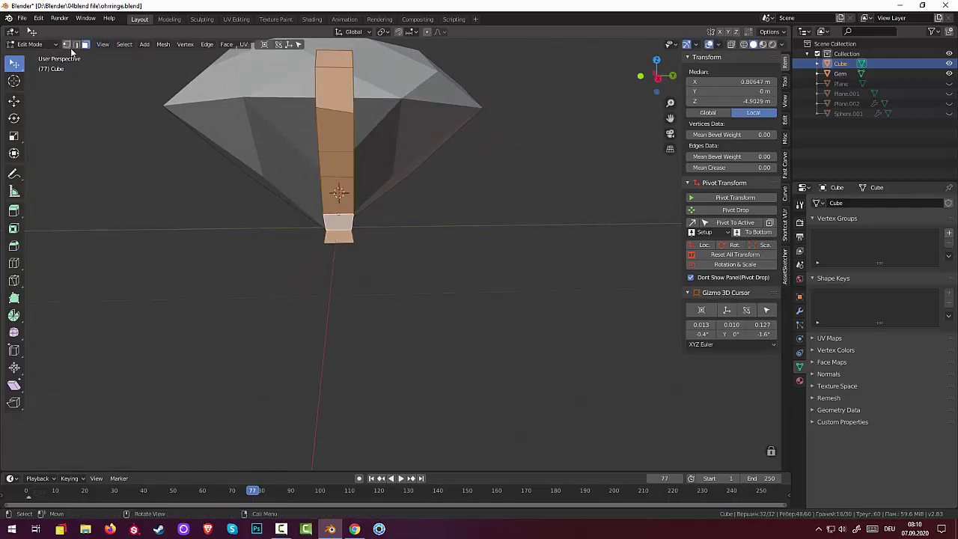
{"action": "left_click", "coordinate": [77, 45]}
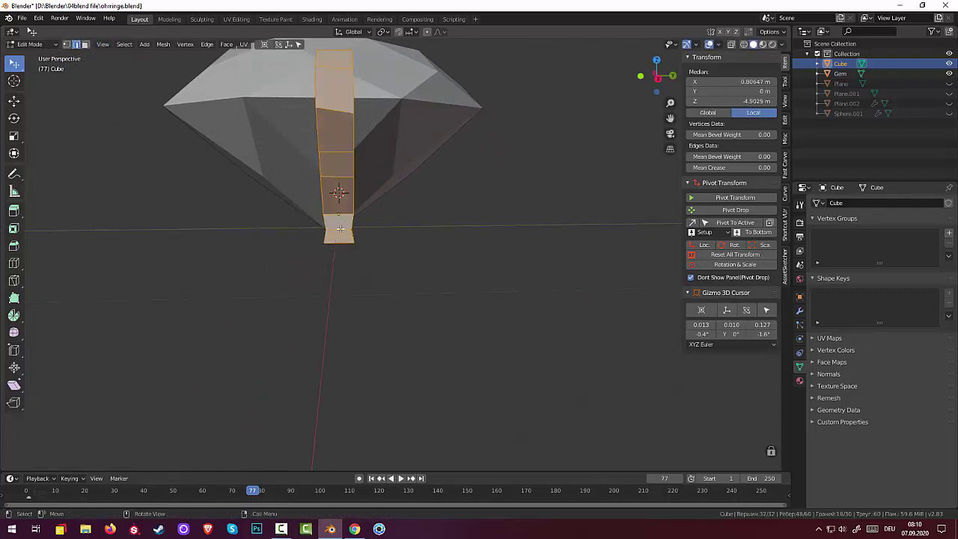
{"action": "left_click", "coordinate": [339, 231]}
{"action": "left_click", "coordinate": [355, 237], "text": "shift"}
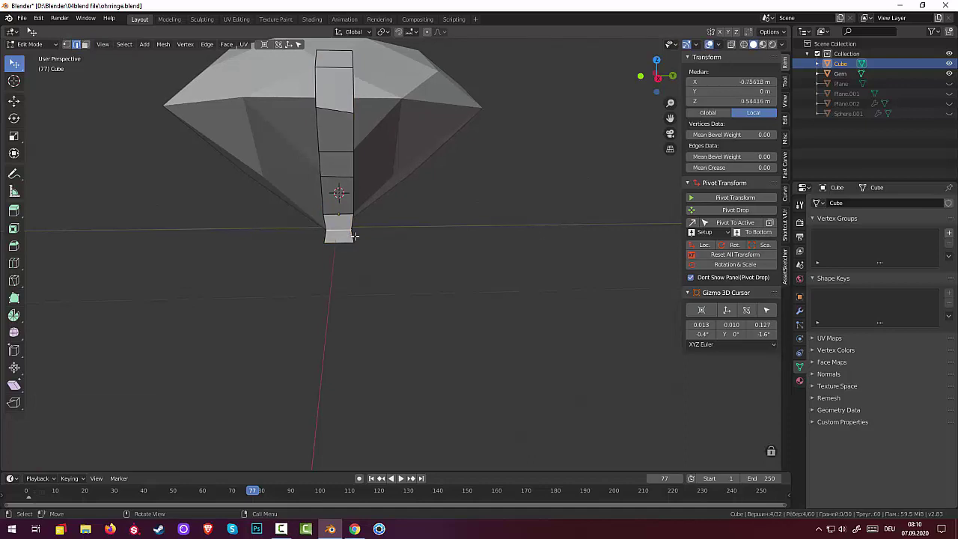
{"action": "key", "text": "s"}
{"action": "left_click", "coordinate": [492, 263]}
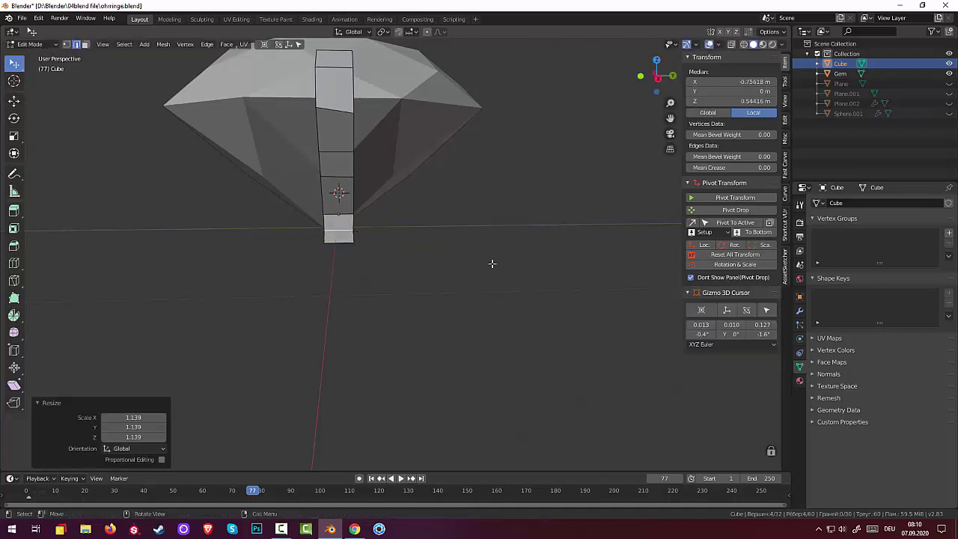
- In Right view, tilt a face on the prong's upper part
{"action": "mouse_move", "coordinate": [492, 263]}
{"action": "middle_mouse_down"}
{"action": "mouse_move", "coordinate": [488, 159]}
{"action": "mouse_move", "coordinate": [501, 200]}
{"action": "middle_mouse_up"}
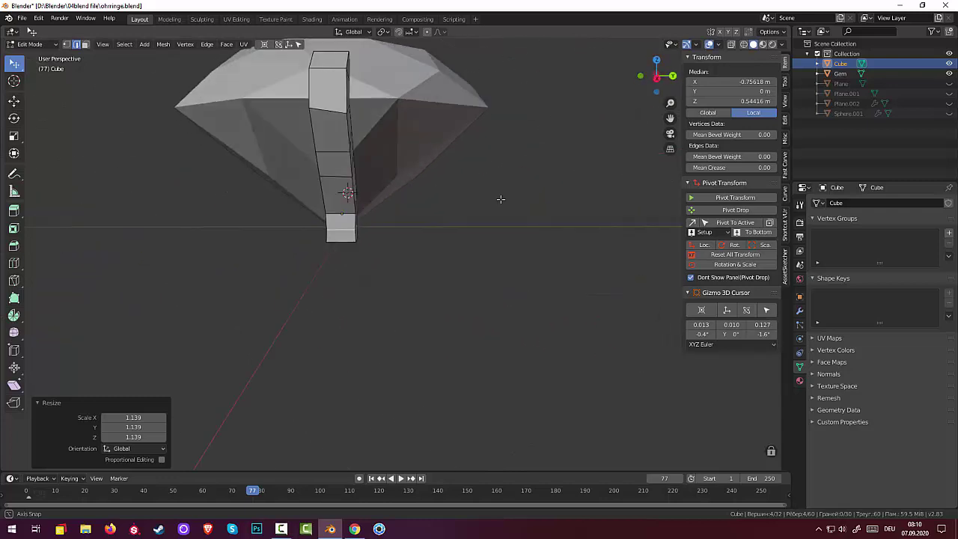
{"action": "left_click", "coordinate": [334, 111]}
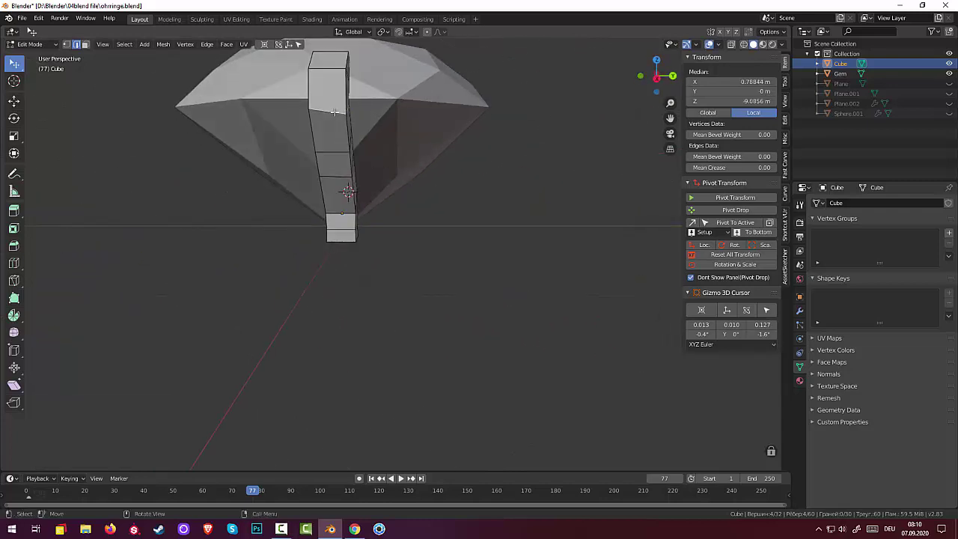
{"action": "key", "text": "KP_1"}
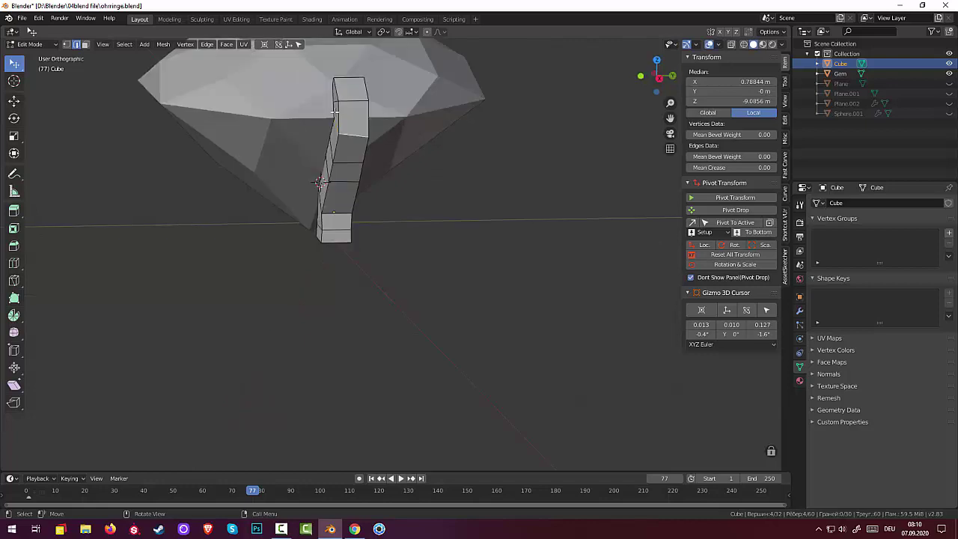
{"action": "key", "text": "KP_3"}
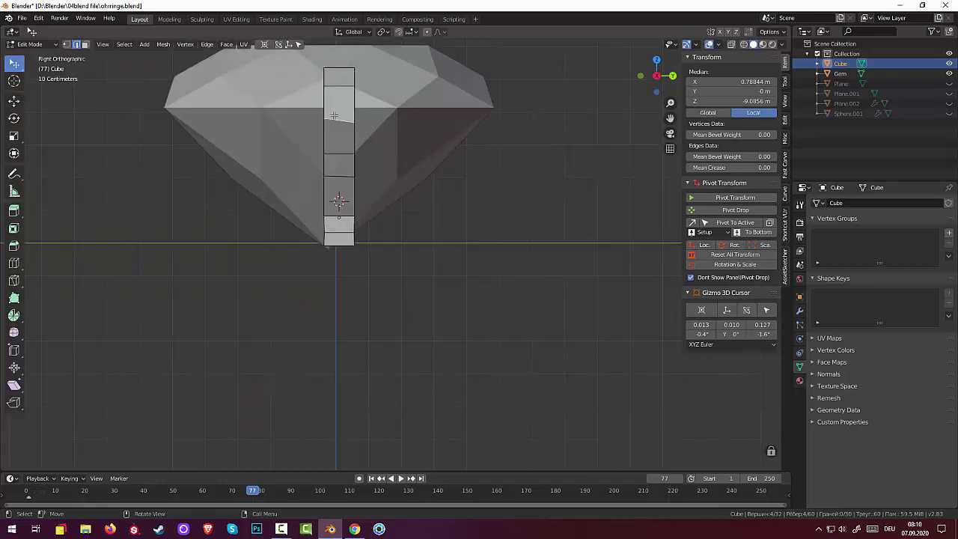
{"action": "key", "text": "r"}
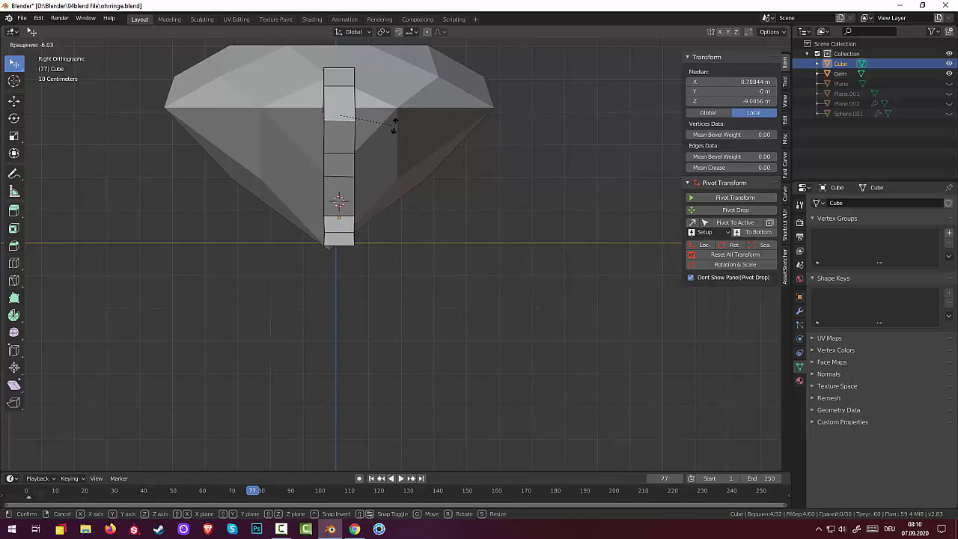
{"action": "left_click", "coordinate": [396, 126]}
{"action": "left_click", "coordinate": [434, 167]}
{"action": "mouse_move", "coordinate": [434, 167]}
{"action": "middle_mouse_down"}
{"action": "mouse_move", "coordinate": [471, 133]}
{"action": "mouse_move", "coordinate": [516, 167]}
{"action": "mouse_move", "coordinate": [544, 163]}
{"action": "mouse_move", "coordinate": [566, 135]}
{"action": "mouse_move", "coordinate": [556, 109]}
{"action": "mouse_move", "coordinate": [484, 128]}
{"action": "mouse_move", "coordinate": [466, 145]}
{"action": "mouse_move", "coordinate": [526, 179]}
{"action": "mouse_move", "coordinate": [557, 169]}
{"action": "middle_mouse_up"}
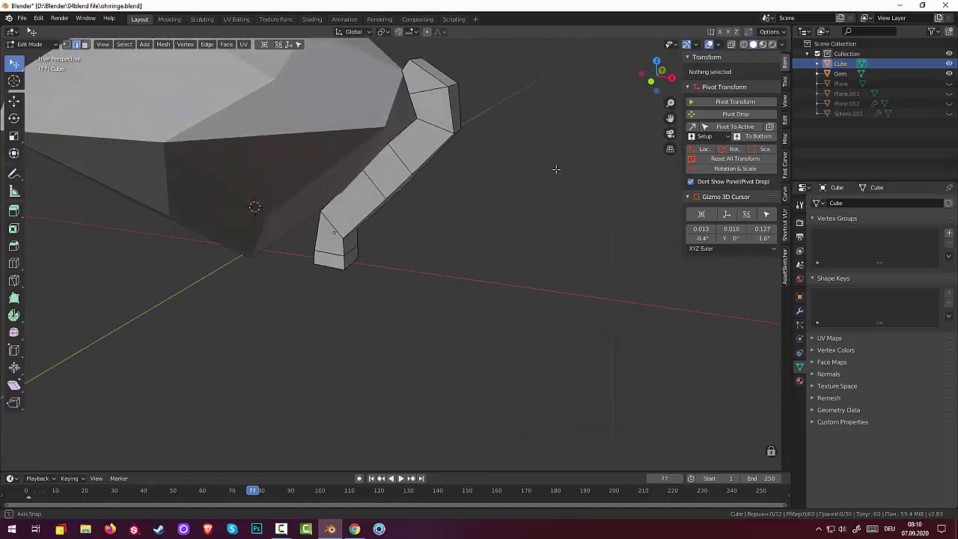
{"action": "left_click", "coordinate": [425, 154]}
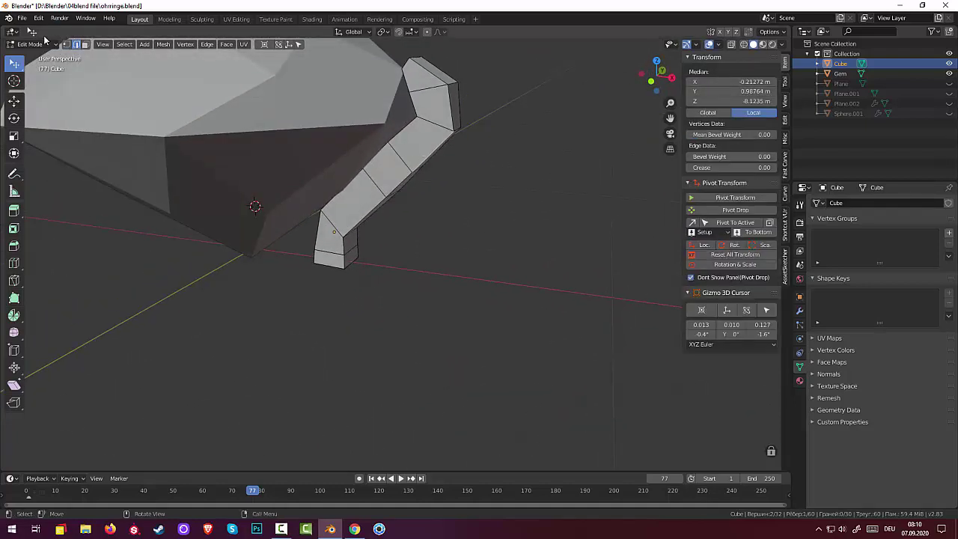
- Back in Object Mode, add a Subdivision Surface modifier to the prong
{"action": "left_click", "coordinate": [30, 44]}
{"action": "left_click", "coordinate": [39, 58]}
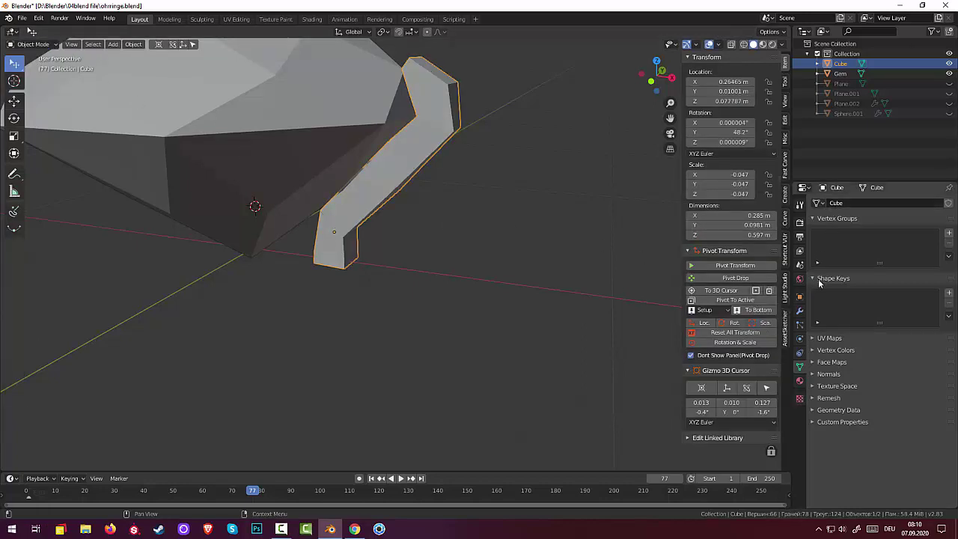
{"action": "left_click", "coordinate": [800, 313]}
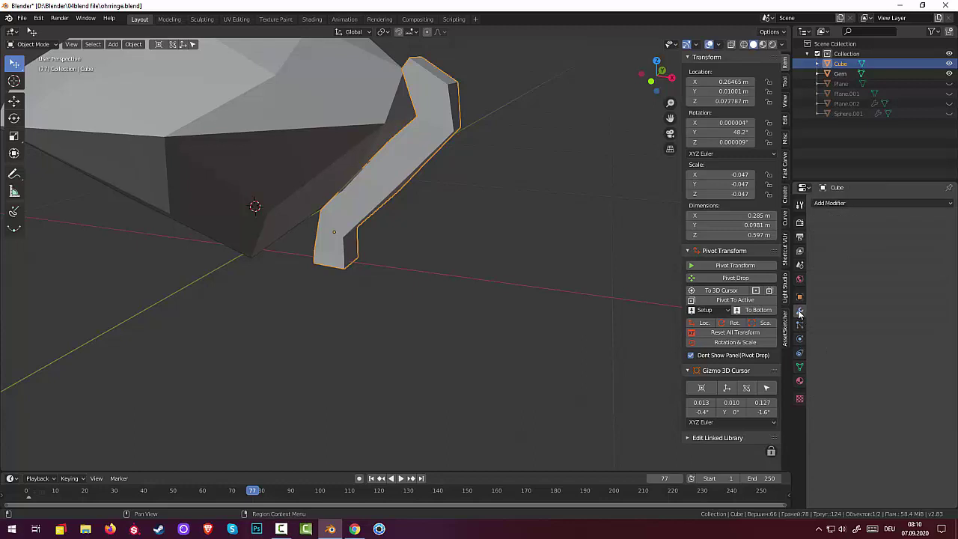
{"action": "left_click", "coordinate": [829, 202]}
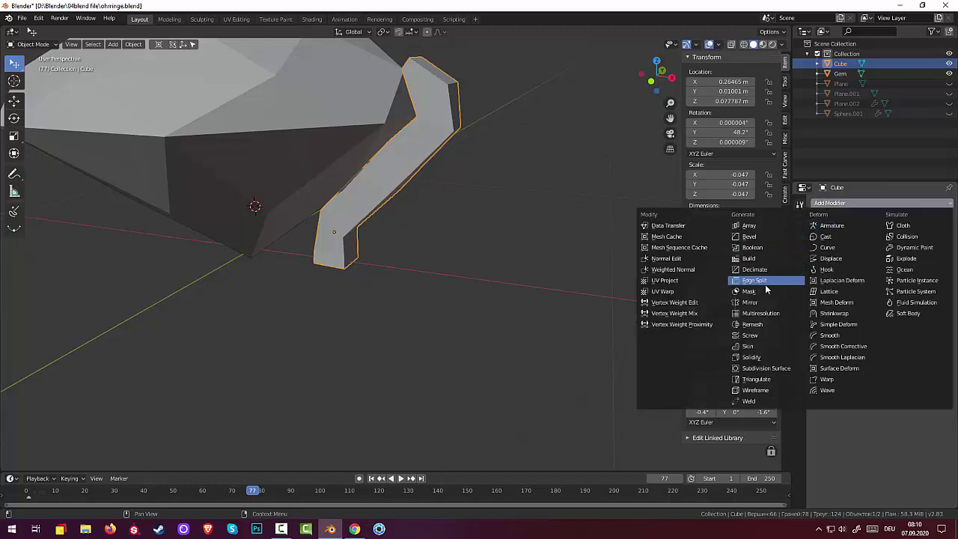
{"action": "left_click", "coordinate": [758, 368]}
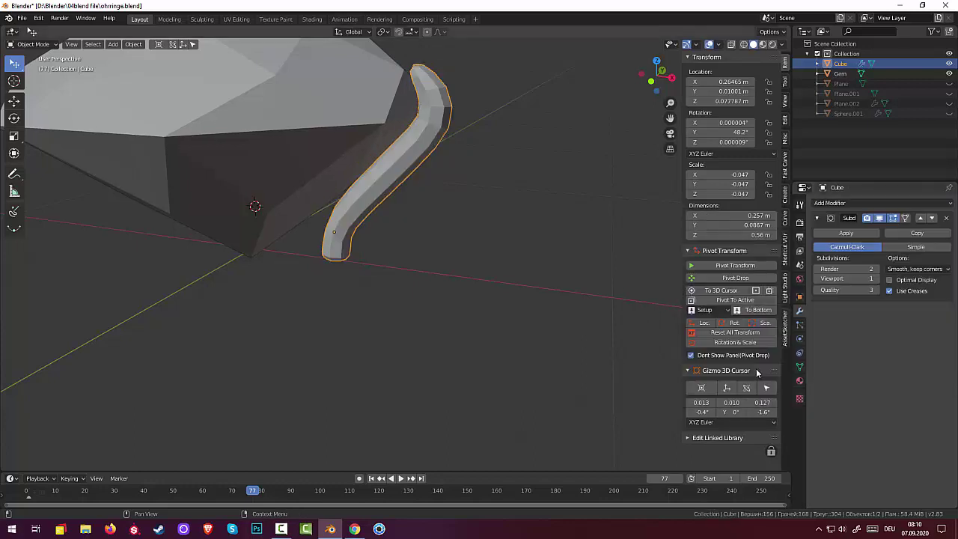
- Stretch the prong along Y to a thickness of 0.117 m
{"action": "middle_click_drag", "start_coordinate": [591, 286], "coordinate": [504, 267]}
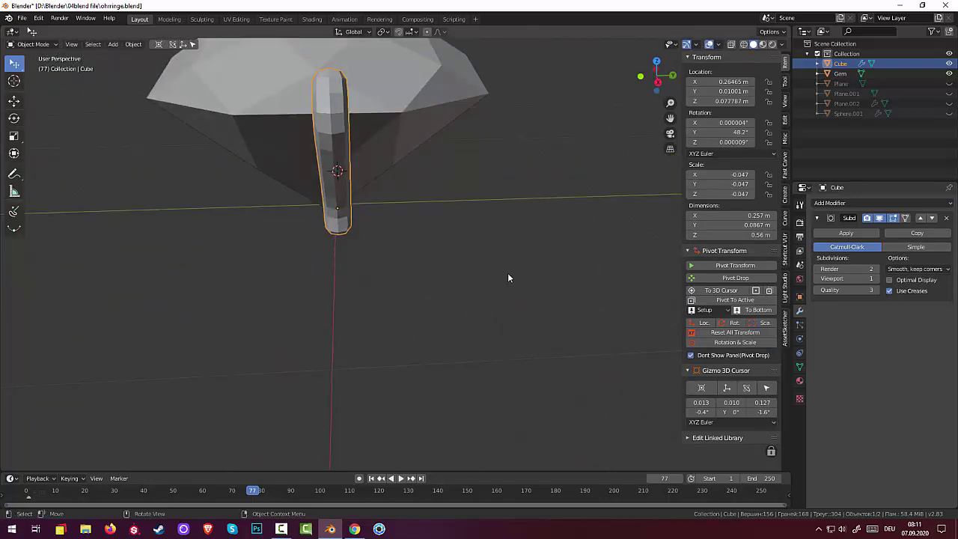
{"action": "mouse_move", "coordinate": [505, 271]}
{"action": "middle_mouse_down"}
{"action": "mouse_move", "coordinate": [526, 305]}
{"action": "mouse_move", "coordinate": [518, 347]}
{"action": "mouse_move", "coordinate": [509, 342]}
{"action": "mouse_move", "coordinate": [497, 255]}
{"action": "mouse_move", "coordinate": [531, 203]}
{"action": "mouse_move", "coordinate": [487, 192]}
{"action": "mouse_move", "coordinate": [501, 203]}
{"action": "mouse_move", "coordinate": [464, 205]}
{"action": "mouse_move", "coordinate": [477, 208]}
{"action": "mouse_move", "coordinate": [489, 166]}
{"action": "middle_mouse_up"}
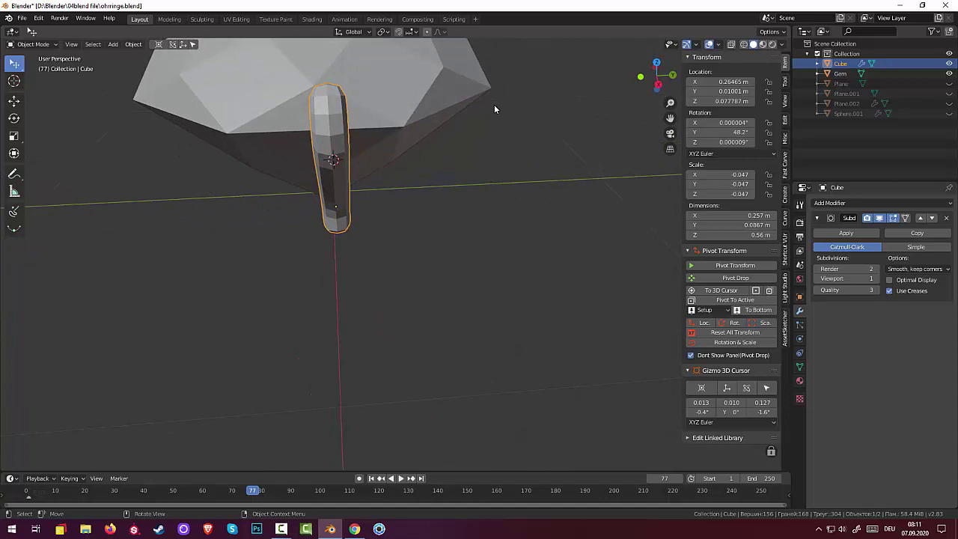
{"action": "key", "text": "s"}
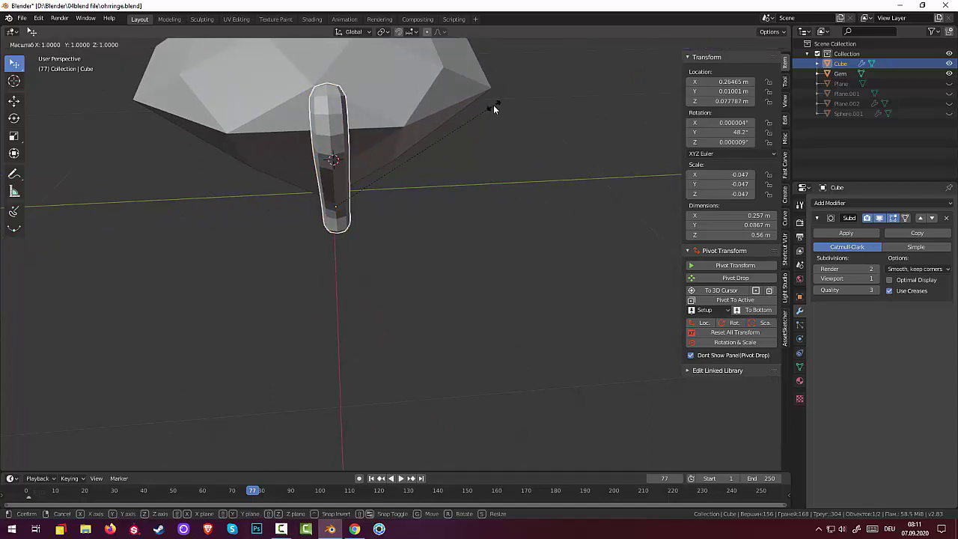
{"action": "key", "text": "y"}
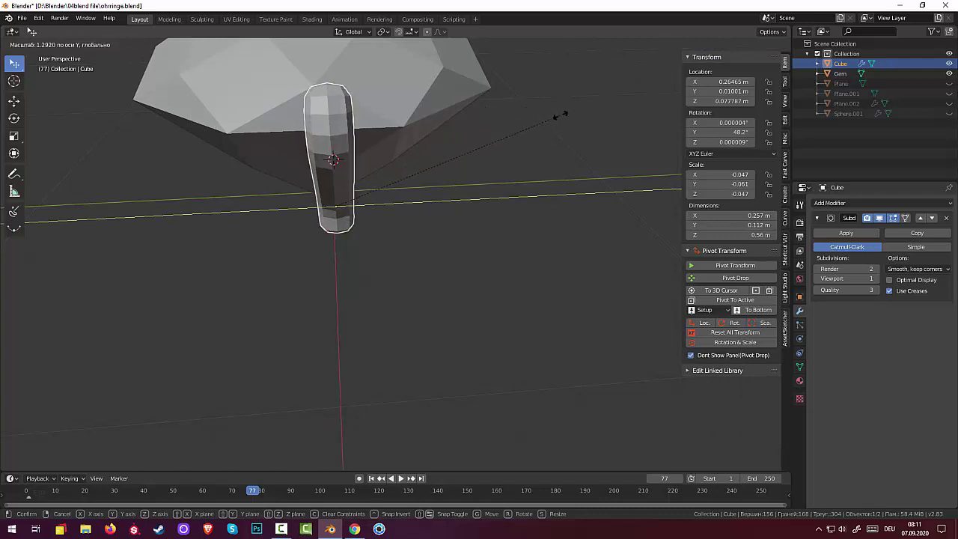
{"action": "left_click", "coordinate": [572, 132]}
{"action": "mouse_move", "coordinate": [572, 132]}
{"action": "middle_mouse_down"}
{"action": "mouse_move", "coordinate": [568, 231]}
{"action": "mouse_move", "coordinate": [490, 224]}
{"action": "mouse_move", "coordinate": [419, 201]}
{"action": "mouse_move", "coordinate": [365, 202]}
{"action": "mouse_move", "coordinate": [409, 231]}
{"action": "mouse_move", "coordinate": [481, 253]}
{"action": "middle_mouse_up"}
- Set the Subdivision modifier's render and viewport levels to 3
{"action": "left_click", "coordinate": [876, 268]}
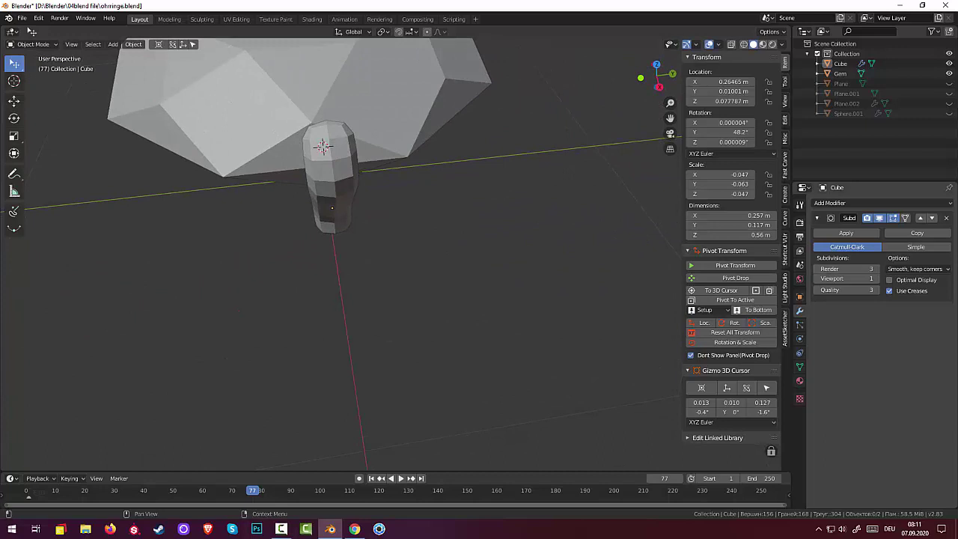
{"action": "left_click", "coordinate": [878, 278]}
{"action": "left_click", "coordinate": [876, 279]}
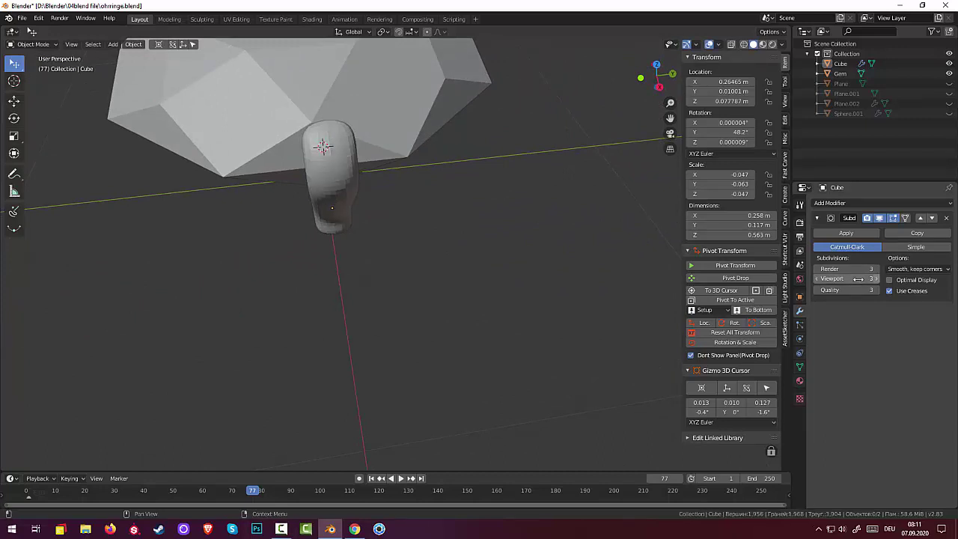
- Apply Shade Smooth to the hook from its context menu
{"action": "right_click", "coordinate": [331, 157]}
{"action": "left_click", "coordinate": [330, 157]}
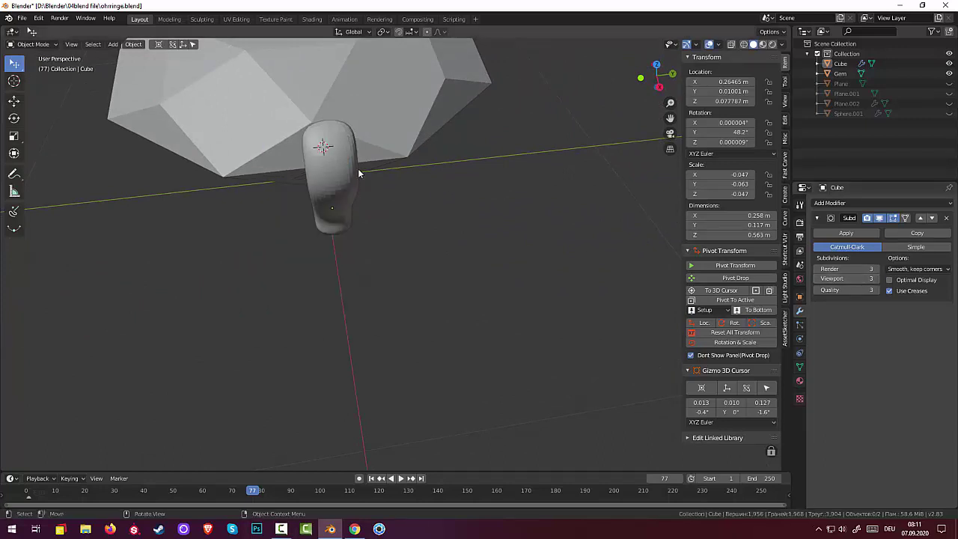
{"action": "left_click", "coordinate": [329, 165]}
{"action": "right_click", "coordinate": [333, 191]}
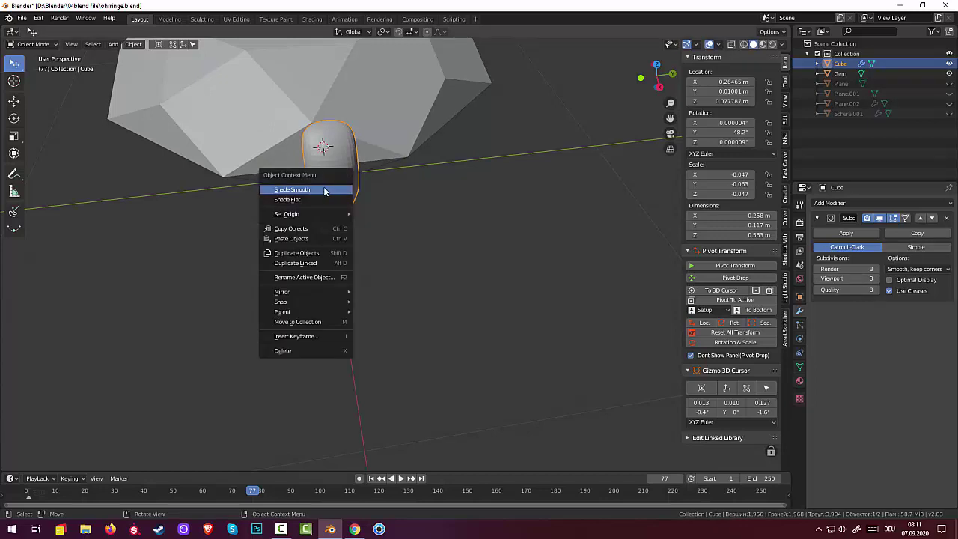
{"action": "left_click", "coordinate": [323, 189]}
{"action": "left_click", "coordinate": [414, 220]}
{"action": "mouse_move", "coordinate": [447, 197]}
{"action": "middle_mouse_down"}
{"action": "mouse_move", "coordinate": [539, 219]}
{"action": "mouse_move", "coordinate": [531, 149]}
{"action": "mouse_move", "coordinate": [402, 178]}
{"action": "mouse_move", "coordinate": [433, 225]}
{"action": "mouse_move", "coordinate": [488, 224]}
{"action": "middle_mouse_up"}
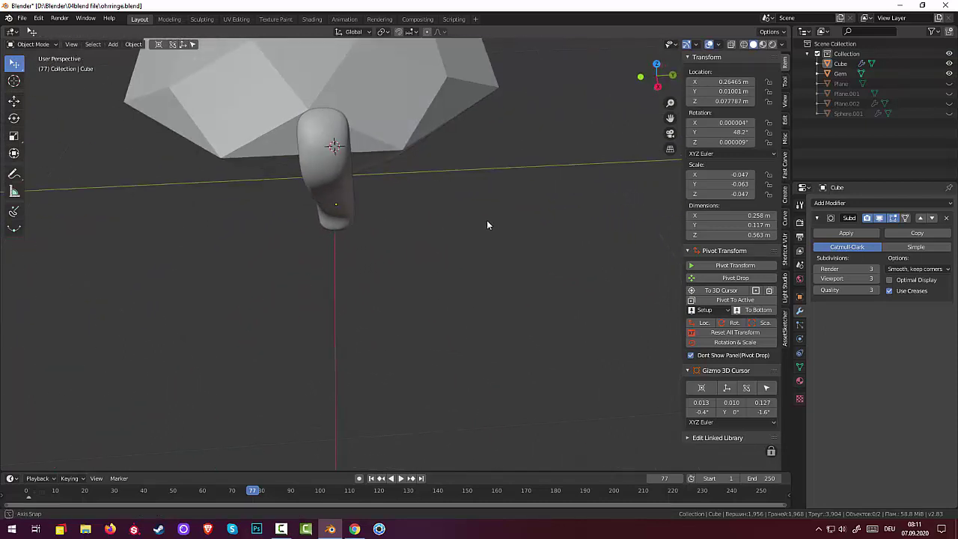
{"action": "left_click", "coordinate": [330, 128]}
{"action": "mouse_move", "coordinate": [396, 142]}
{"action": "middle_mouse_down"}
{"action": "mouse_move", "coordinate": [503, 184]}
{"action": "mouse_move", "coordinate": [301, 155]}
{"action": "middle_mouse_up"}
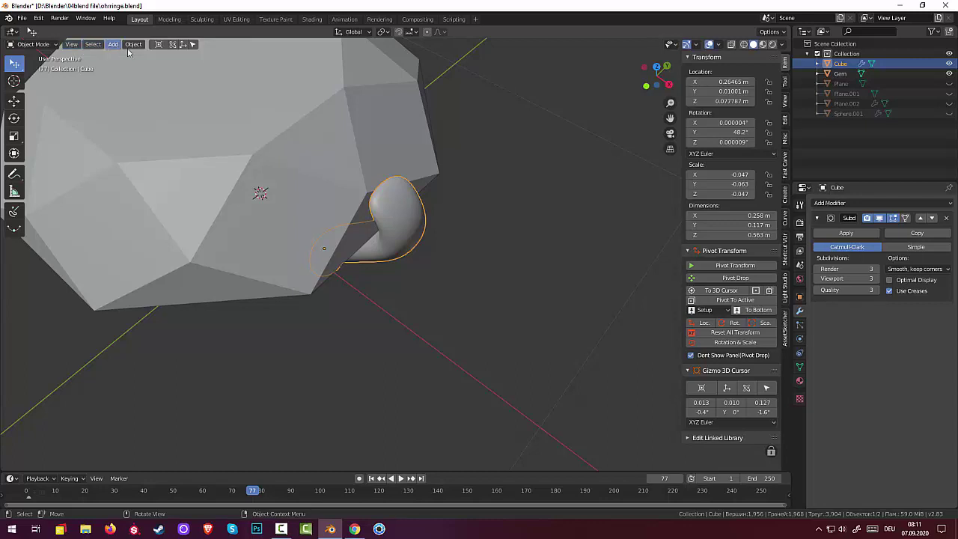
- Set the hook's origin to the 3D cursor at the gem centre
{"action": "left_click", "coordinate": [134, 45]}
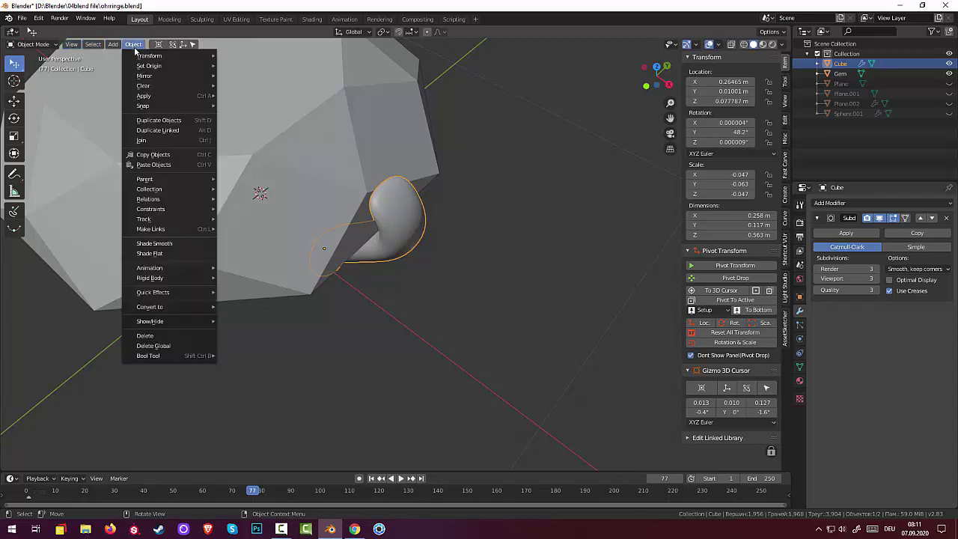
{"action": "mouse_move", "coordinate": [149, 66]}
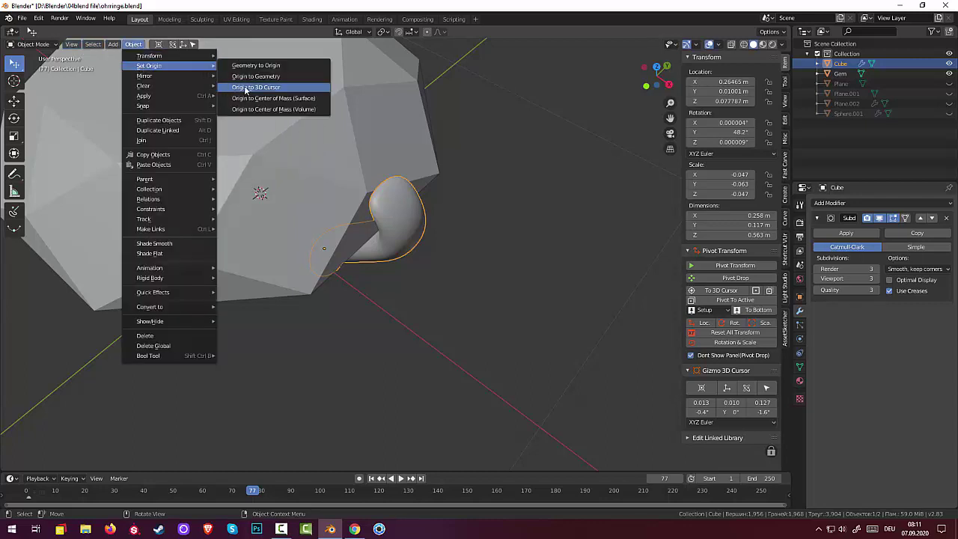
{"action": "left_click", "coordinate": [245, 89]}
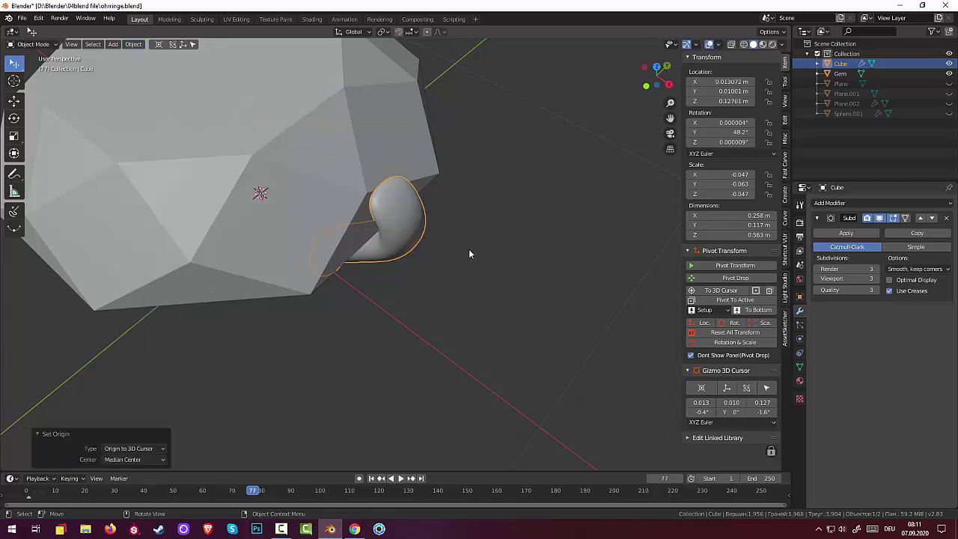
{"action": "scroll", "coordinate": [475, 262], "scroll_direction": "down", "scroll_amount": 1}
{"action": "scroll", "coordinate": [481, 268], "scroll_direction": "down", "scroll_amount": 3}
{"action": "scroll", "coordinate": [486, 265], "scroll_direction": "down", "scroll_amount": 2}
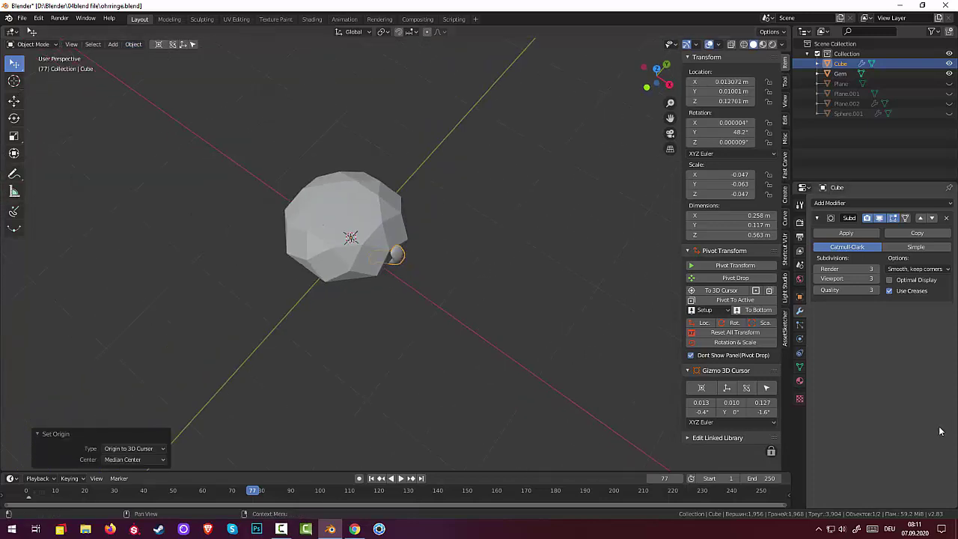
{"action": "mouse_move", "coordinate": [589, 370]}
{"action": "middle_mouse_down"}
{"action": "mouse_move", "coordinate": [518, 378]}
{"action": "mouse_move", "coordinate": [509, 398]}
{"action": "middle_mouse_up"}
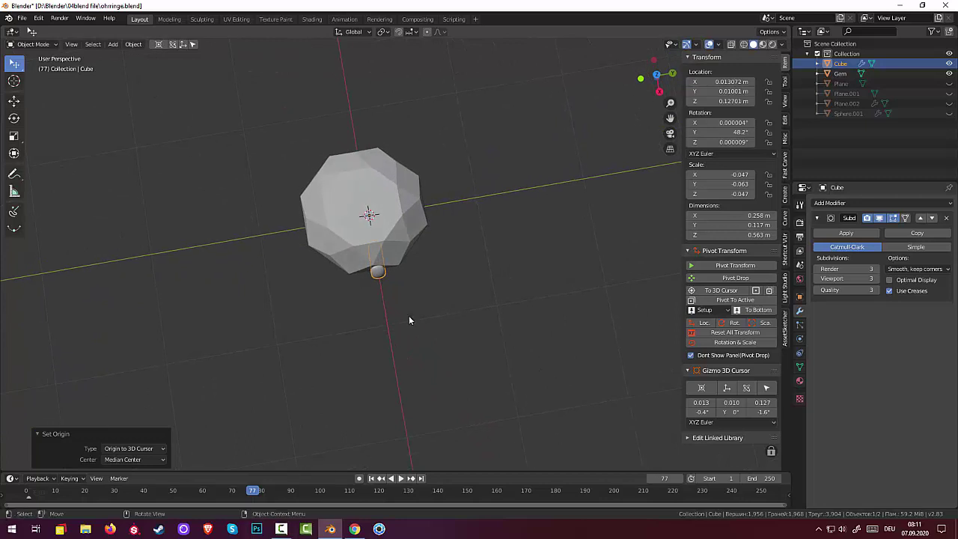
- Scale the hook 1.32 times along Y, to 0.154 m
{"action": "key", "text": "s"}
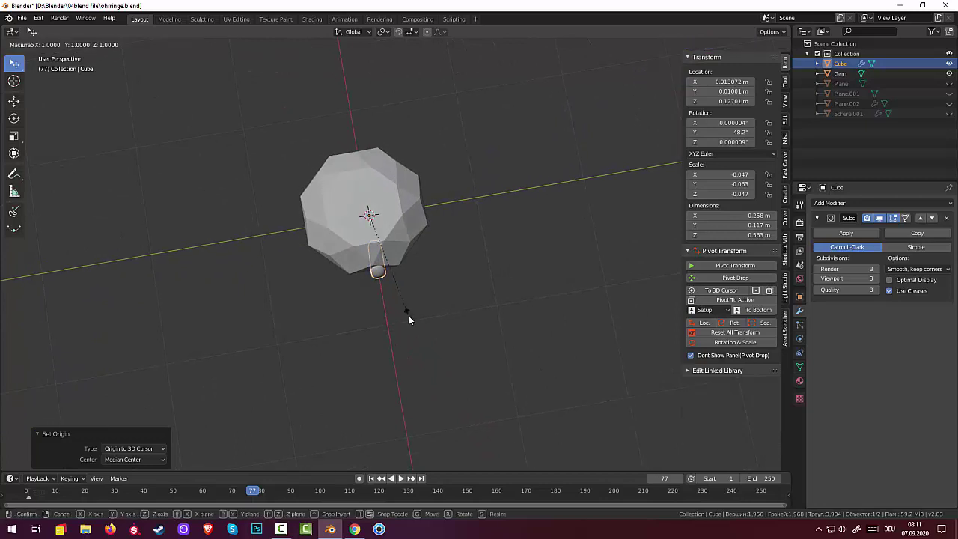
{"action": "key", "text": "y"}
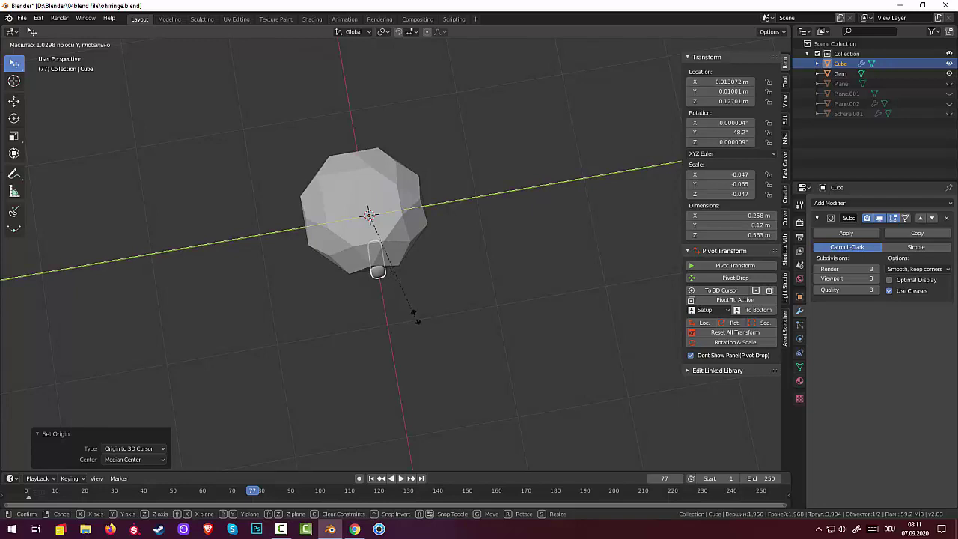
{"action": "left_click", "coordinate": [473, 315]}
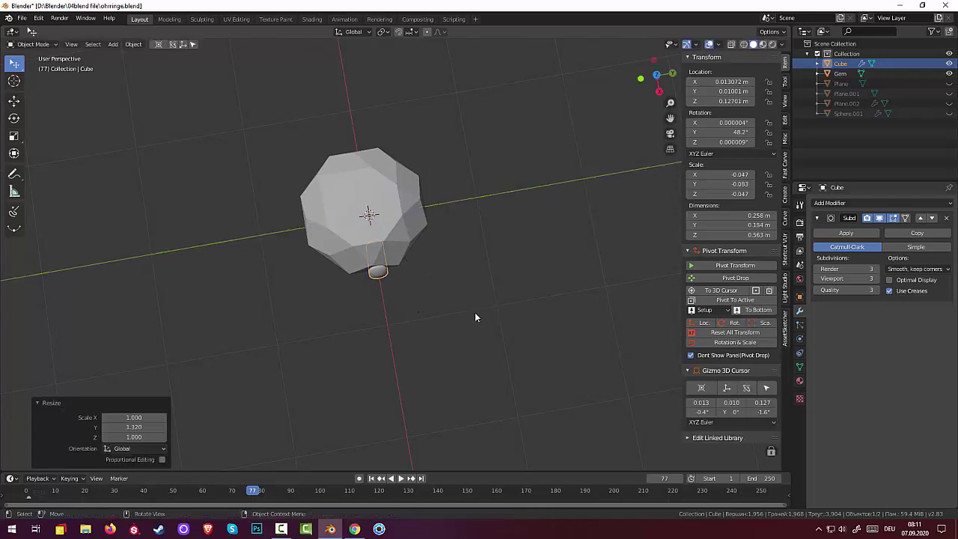
{"action": "mouse_move", "coordinate": [475, 312]}
{"action": "middle_mouse_down"}
{"action": "mouse_move", "coordinate": [510, 283]}
{"action": "mouse_move", "coordinate": [519, 180]}
{"action": "mouse_move", "coordinate": [573, 257]}
{"action": "mouse_move", "coordinate": [557, 291]}
{"action": "middle_mouse_up"}
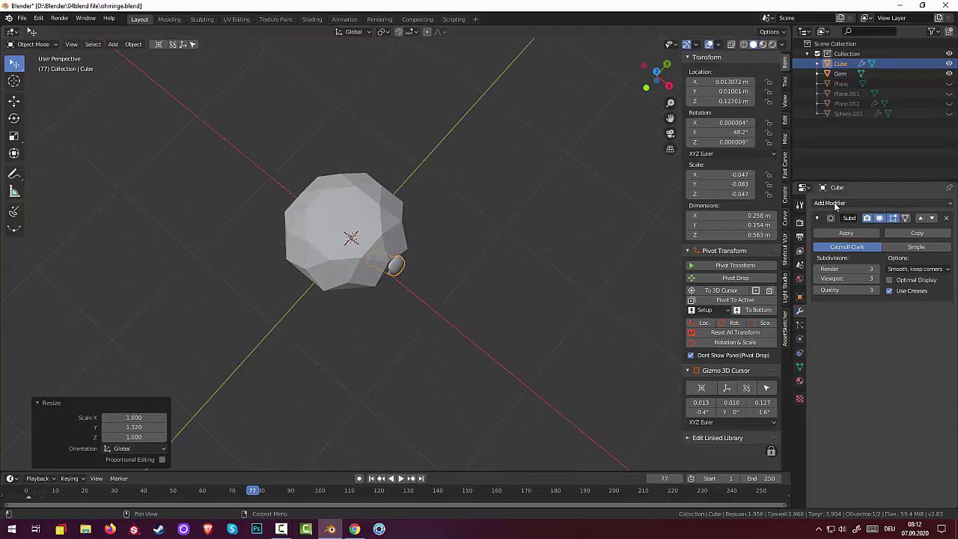
- Apply the hook's Subdivision modifier and reset all its transforms
{"action": "left_click", "coordinate": [847, 234]}
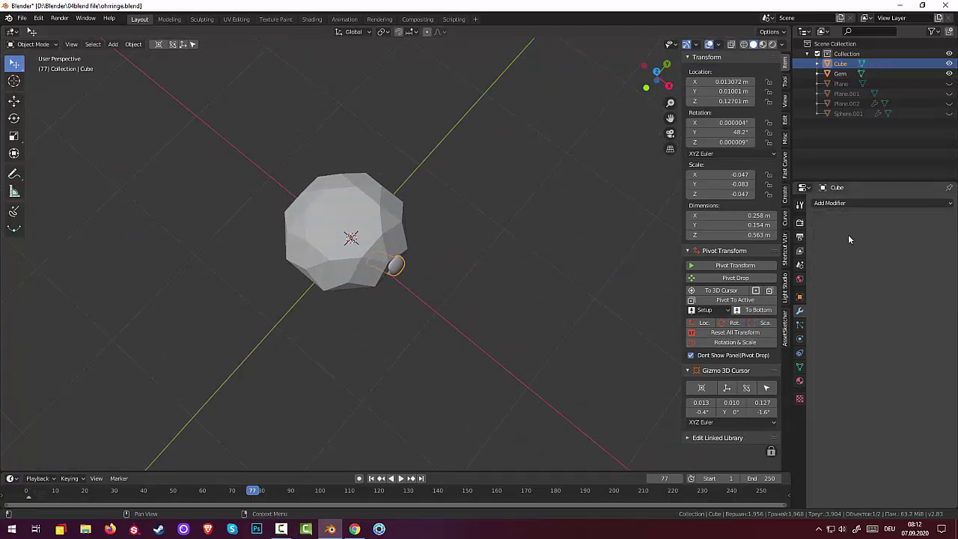
{"action": "left_click", "coordinate": [830, 204]}
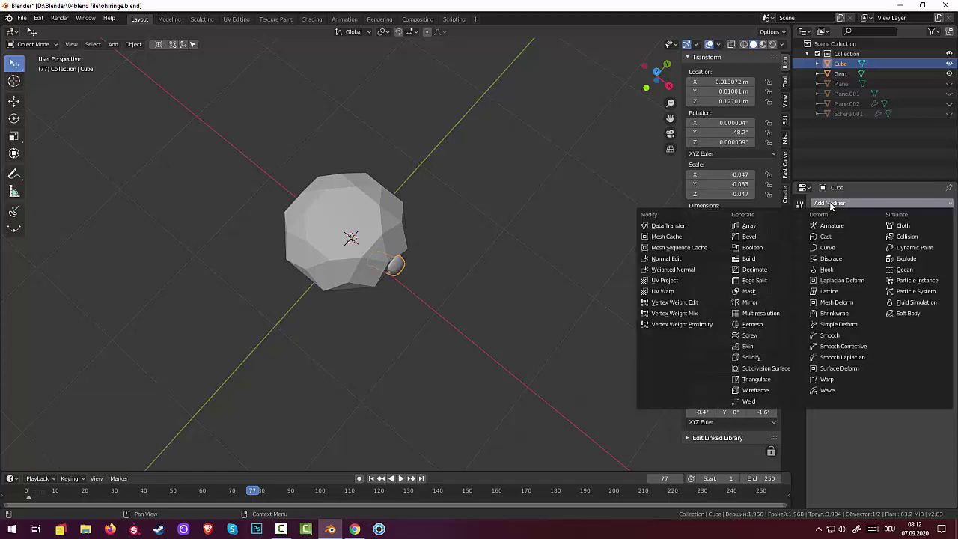
{"action": "left_click", "coordinate": [765, 303]}
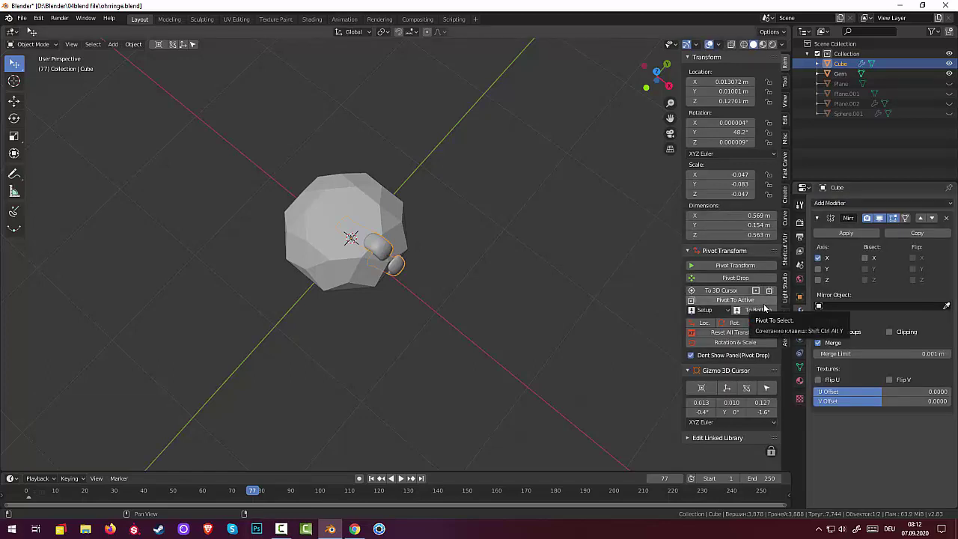
{"action": "key", "text": "ctrl+z"}
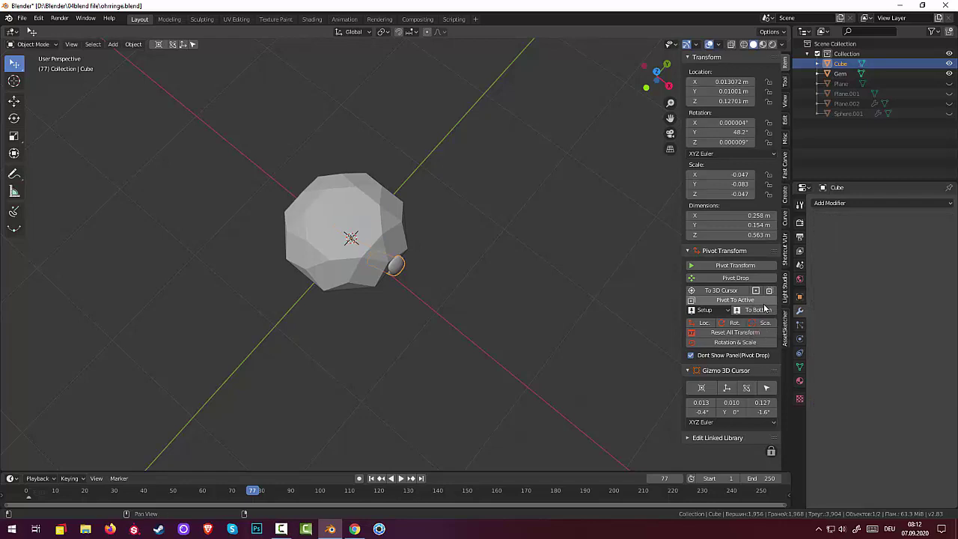
{"action": "left_click", "coordinate": [724, 337]}
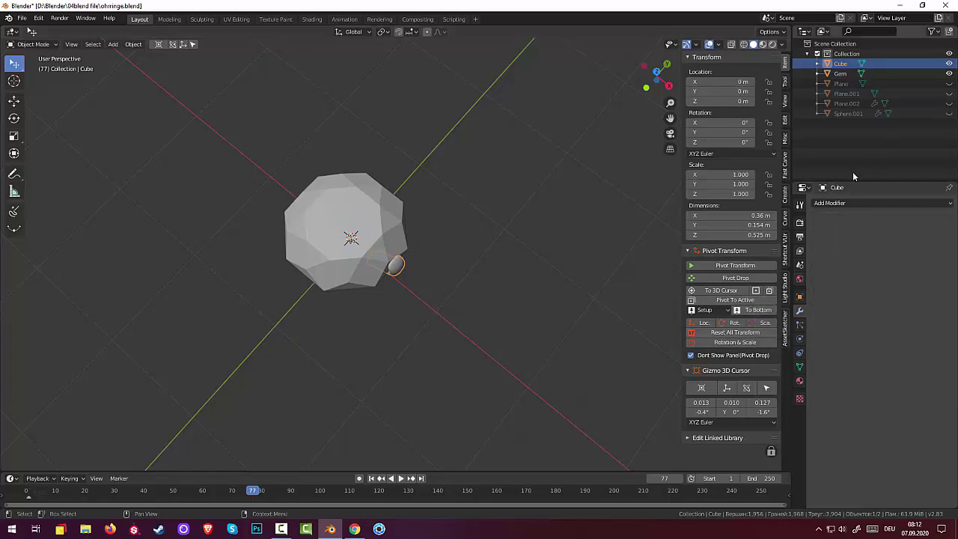
- Add a Mirror modifier on the X axis only and apply it
{"action": "left_click", "coordinate": [832, 203]}
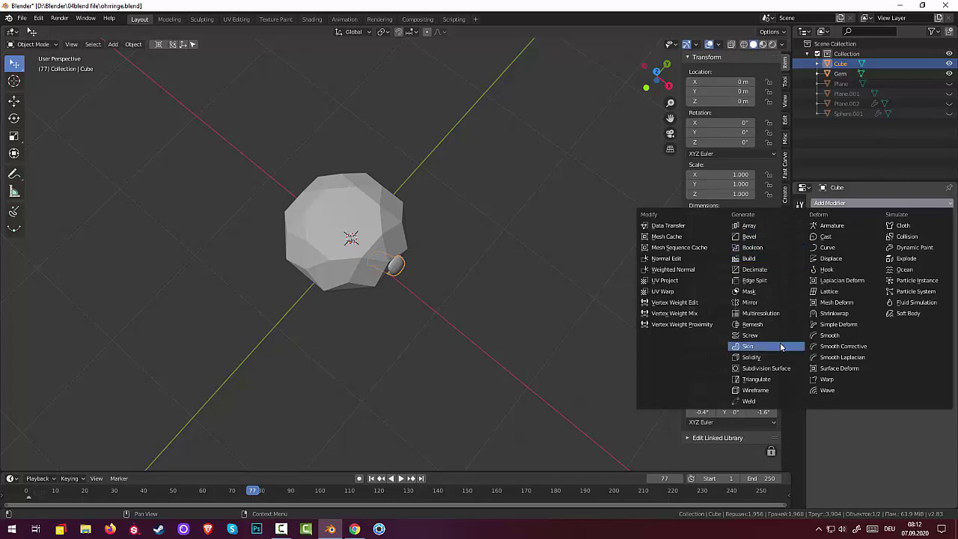
{"action": "left_click", "coordinate": [752, 303]}
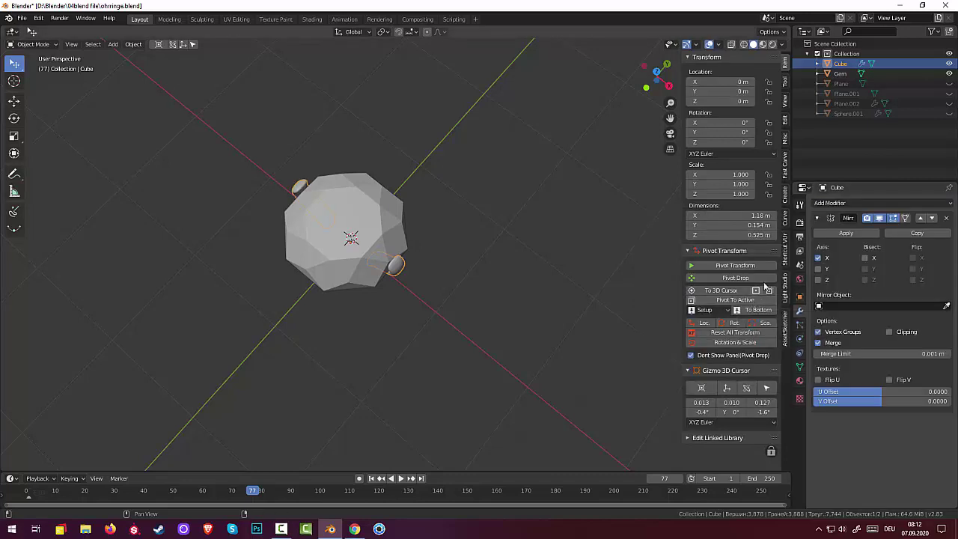
{"action": "left_click", "coordinate": [819, 269]}
{"action": "left_click", "coordinate": [819, 269]}
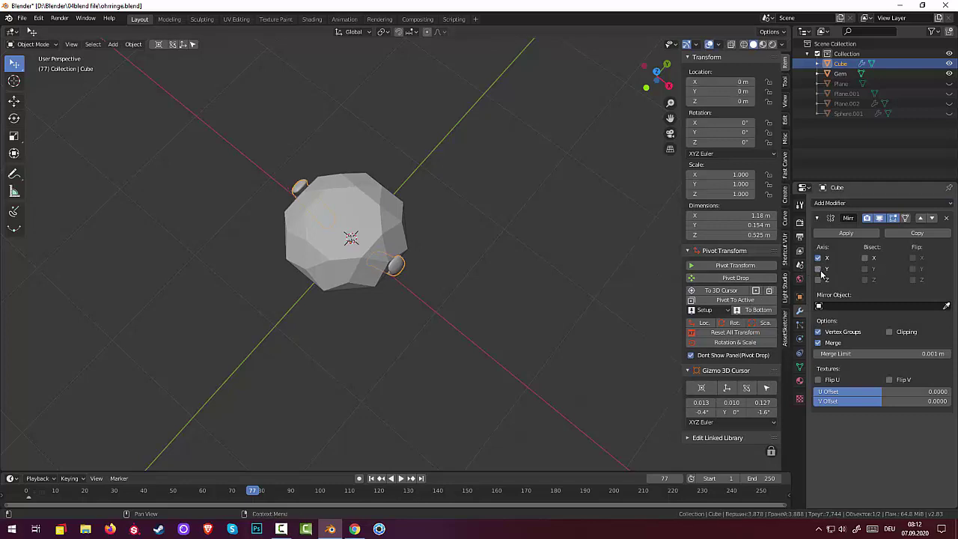
{"action": "left_click", "coordinate": [819, 279]}
{"action": "left_click", "coordinate": [819, 279]}
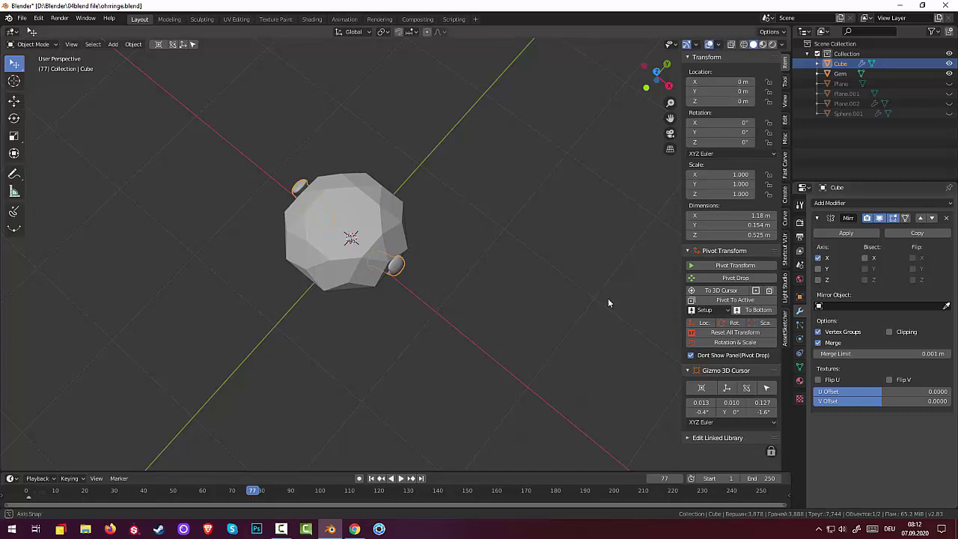
{"action": "mouse_move", "coordinate": [608, 298]}
{"action": "middle_mouse_down"}
{"action": "mouse_move", "coordinate": [640, 243]}
{"action": "mouse_move", "coordinate": [652, 295]}
{"action": "middle_mouse_up"}
{"action": "left_click", "coordinate": [819, 268]}
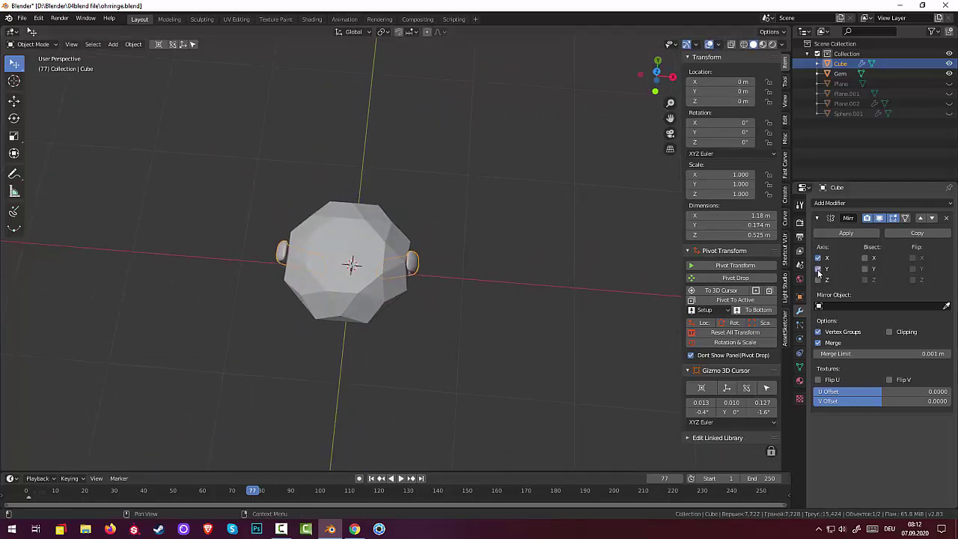
{"action": "left_click", "coordinate": [818, 271]}
{"action": "left_click", "coordinate": [818, 258]}
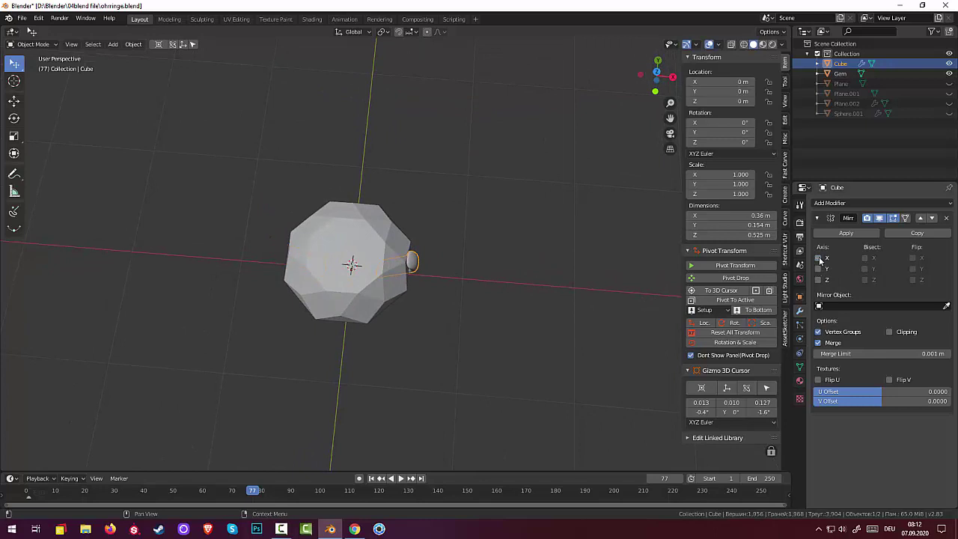
{"action": "left_click", "coordinate": [818, 258]}
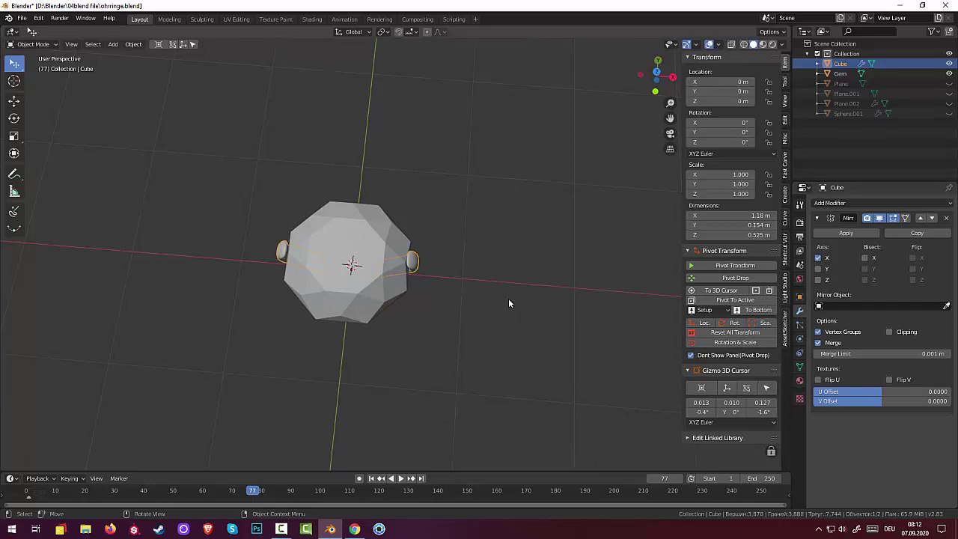
{"action": "left_click", "coordinate": [847, 233]}
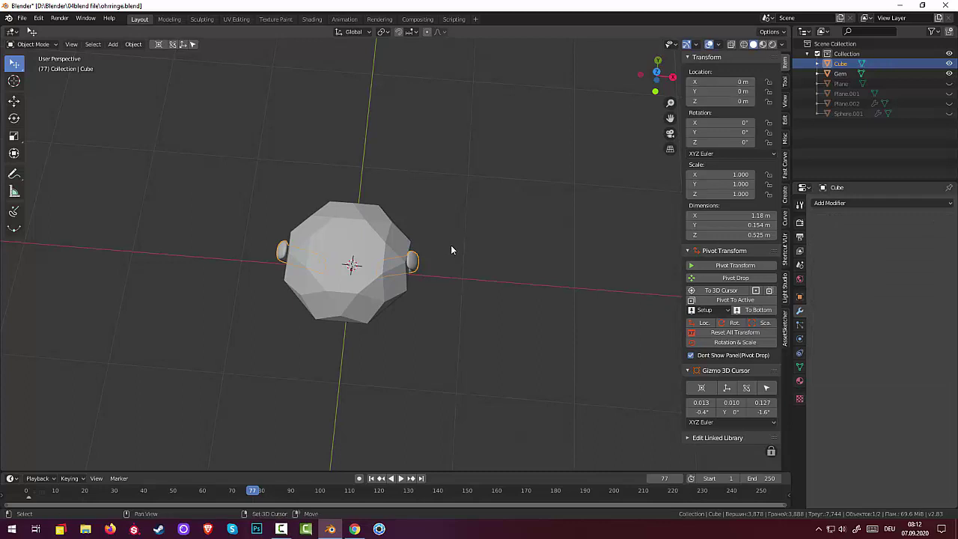
{"action": "key", "text": "shift+d"}
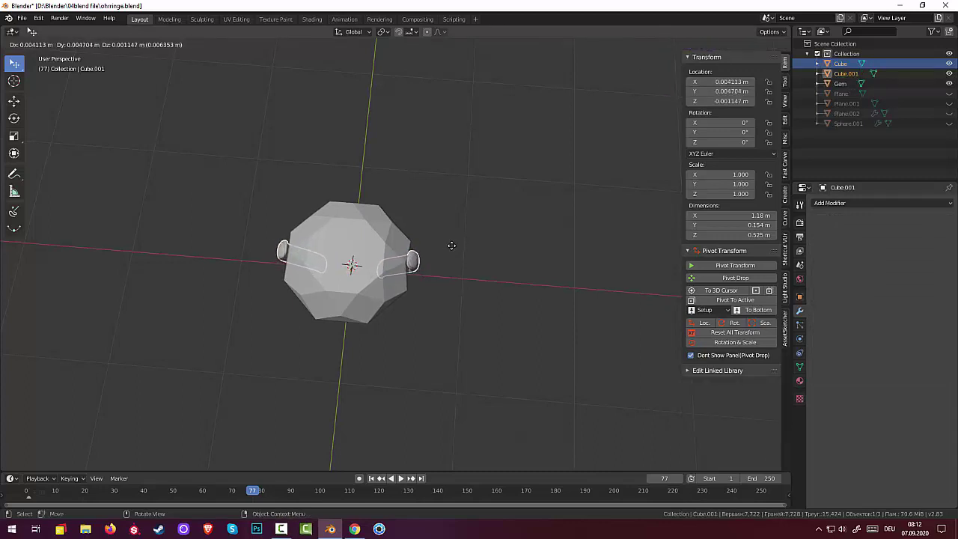
{"action": "key", "text": "r"}
{"action": "key", "text": "z"}
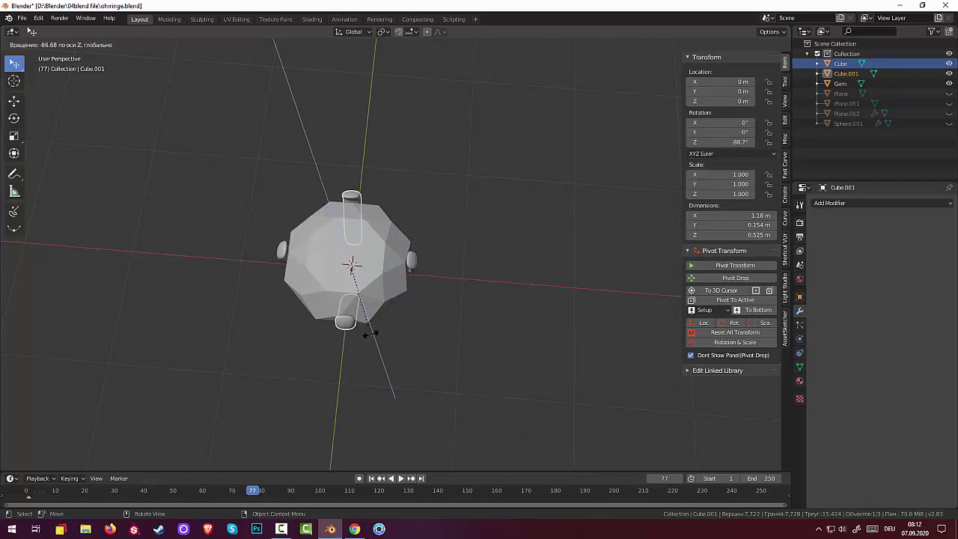
{"action": "left_click", "coordinate": [372, 333]}
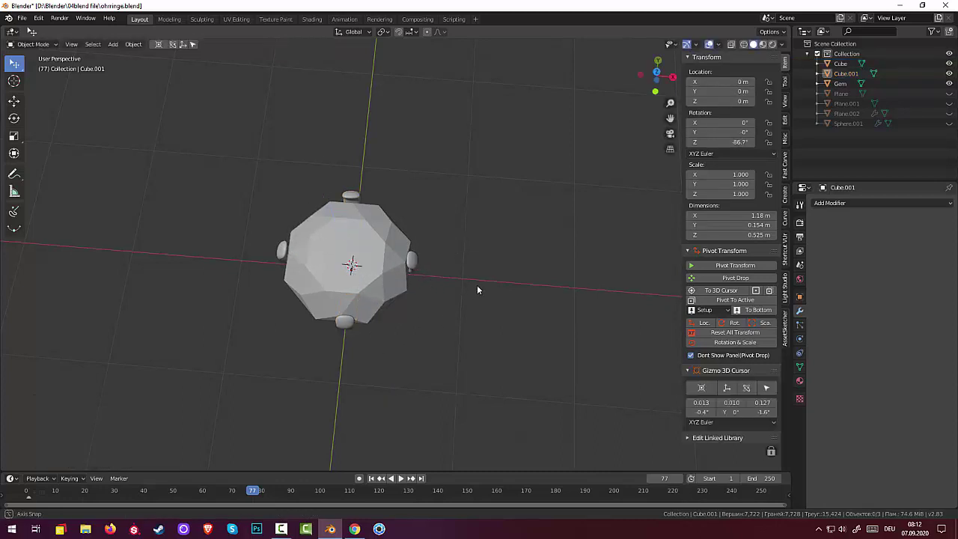
{"action": "mouse_move", "coordinate": [477, 284]}
{"action": "middle_mouse_down"}
{"action": "mouse_move", "coordinate": [426, 329]}
{"action": "mouse_move", "coordinate": [364, 298]}
{"action": "mouse_move", "coordinate": [369, 319]}
{"action": "middle_mouse_up"}
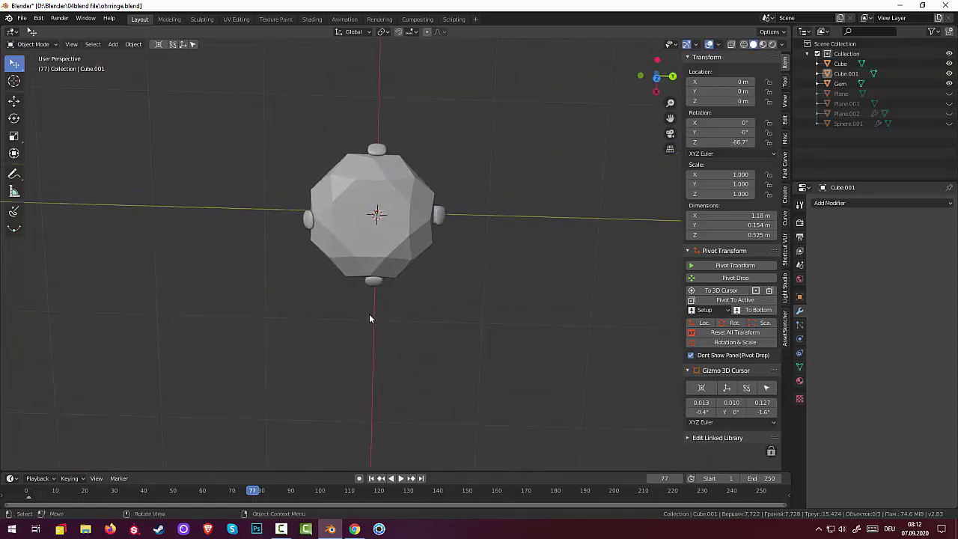
{"action": "key", "text": "KP_7"}
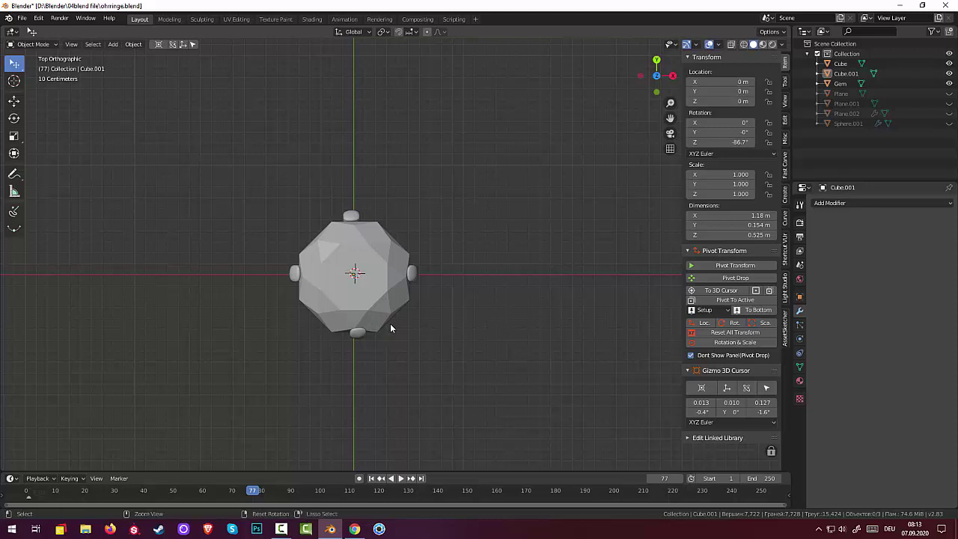
{"action": "key", "text": "ctrl+z"}
{"action": "key", "text": "ctrl+z"}
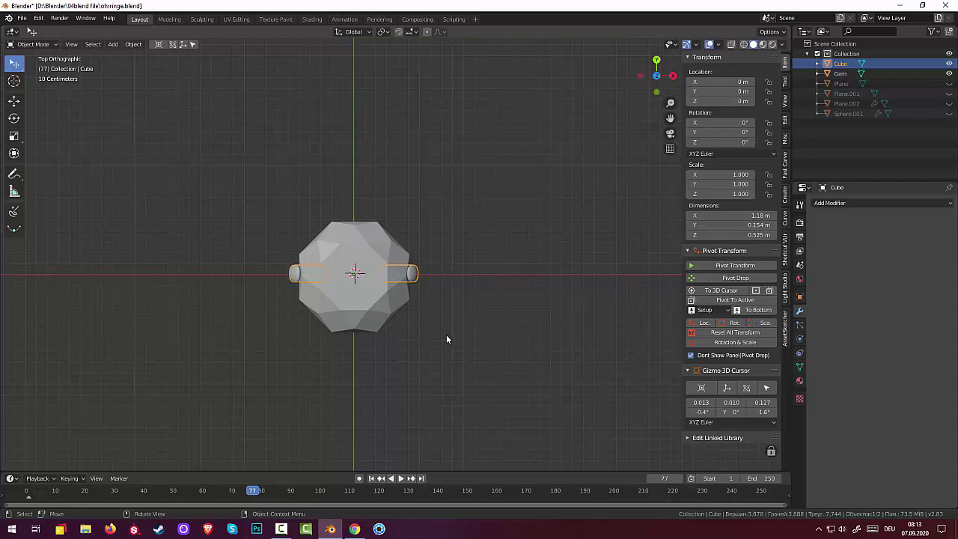
- Rotate the prong pair slightly and duplicate it in place
{"action": "key", "text": "r"}
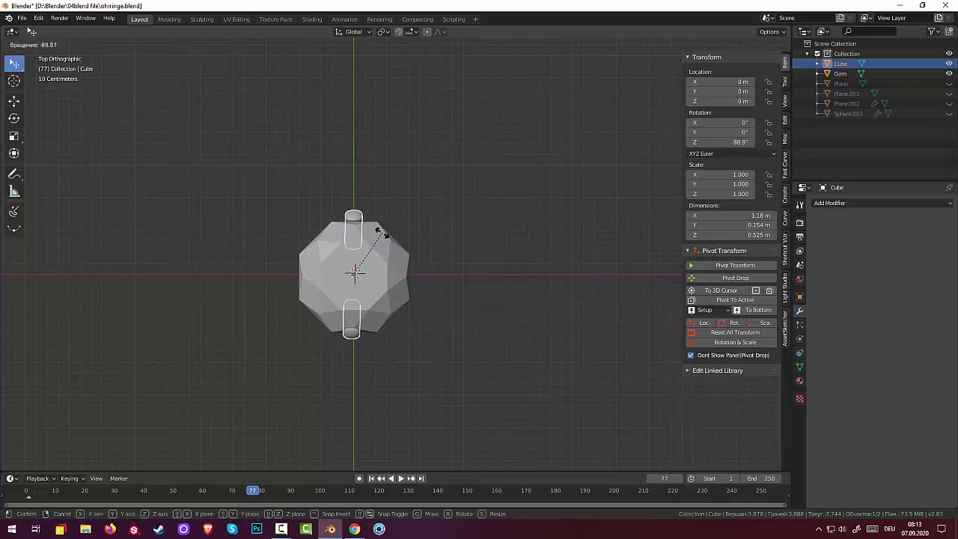
{"action": "left_click", "coordinate": [401, 303]}
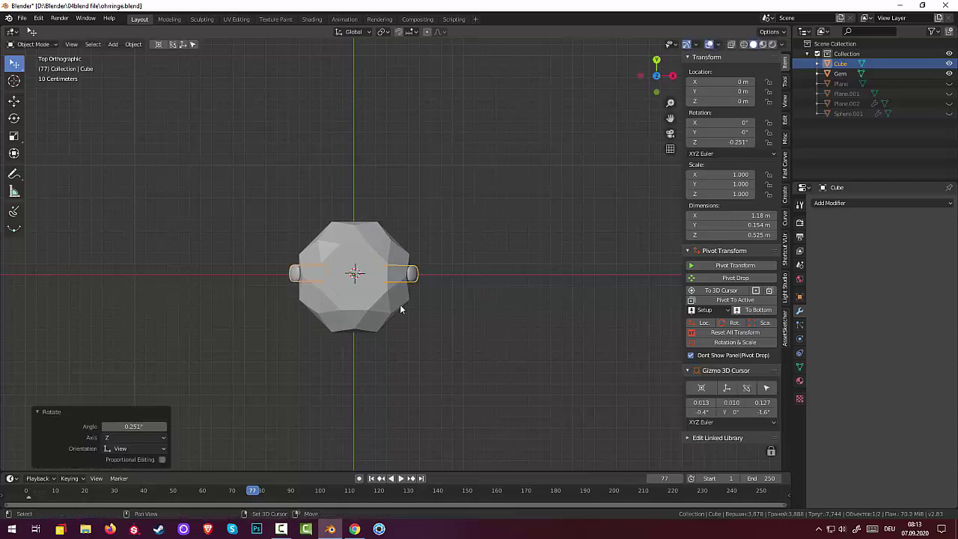
{"action": "key", "text": "shift+d"}
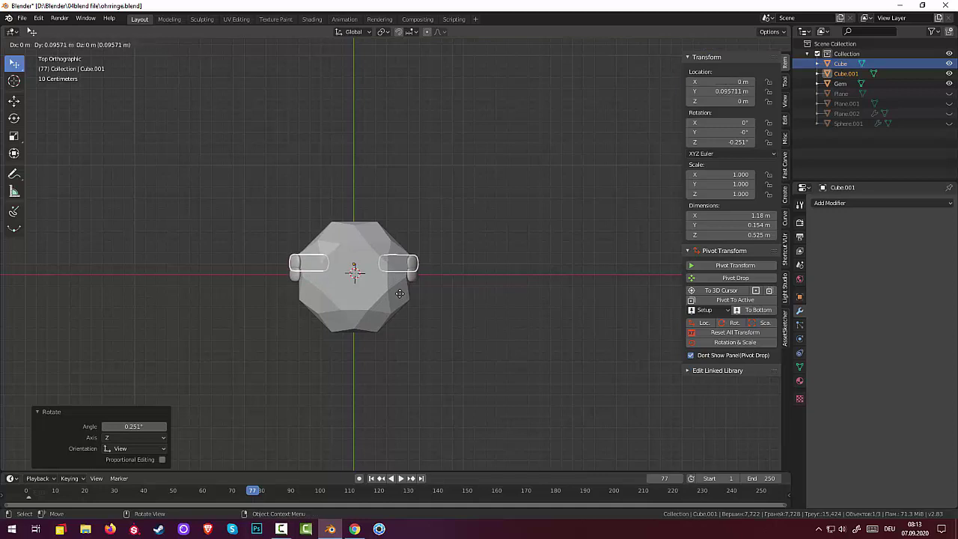
{"action": "right_click", "coordinate": [396, 291]}
- Turn the copy, Cube.001, to 89.4° on Z and nudge it slightly
{"action": "key", "text": "r"}
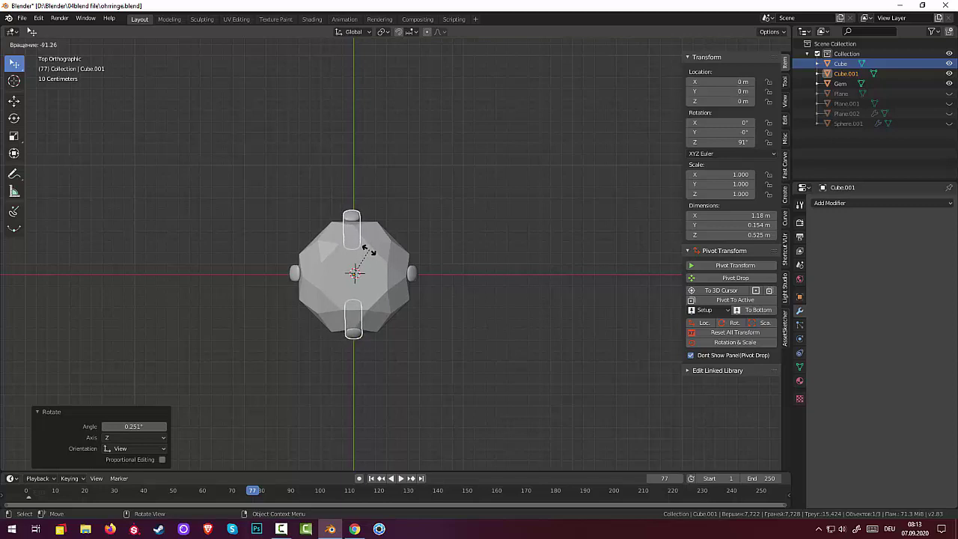
{"action": "left_click", "coordinate": [369, 253]}
{"action": "key", "text": "g"}
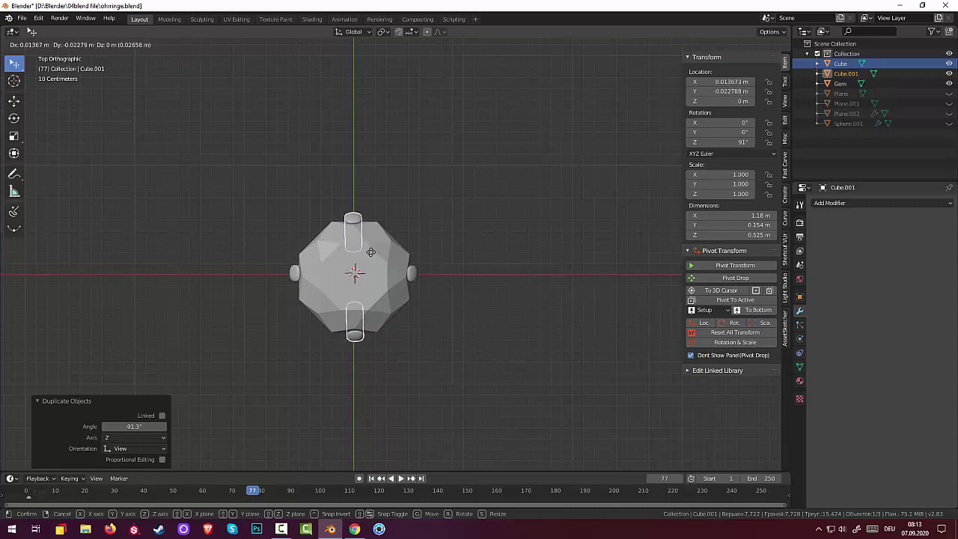
{"action": "left_click", "coordinate": [370, 251]}
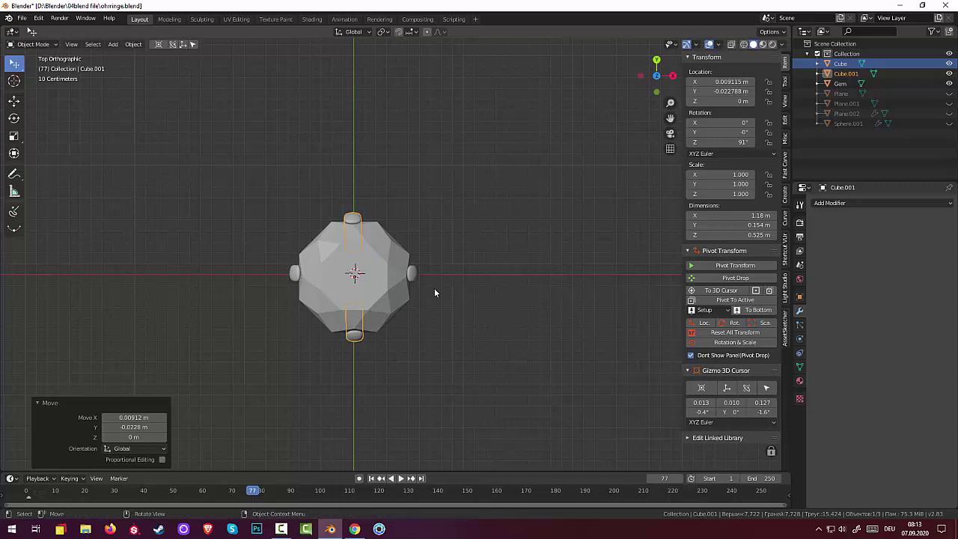
{"action": "key", "text": "r"}
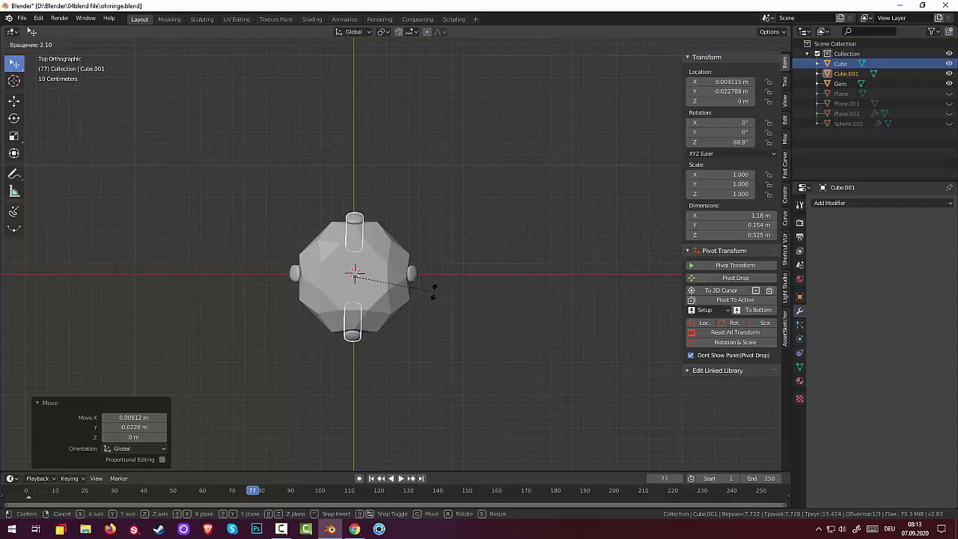
{"action": "left_click", "coordinate": [434, 290]}
{"action": "left_click", "coordinate": [434, 323]}
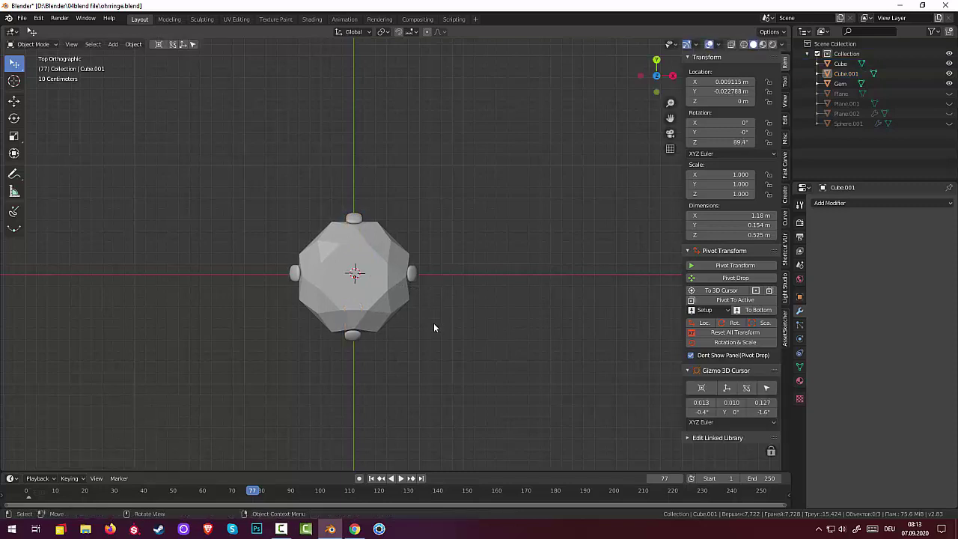
{"action": "mouse_move", "coordinate": [433, 323]}
{"action": "middle_mouse_down"}
{"action": "mouse_move", "coordinate": [498, 283]}
{"action": "mouse_move", "coordinate": [511, 197]}
{"action": "mouse_move", "coordinate": [394, 202]}
{"action": "mouse_move", "coordinate": [455, 199]}
{"action": "mouse_move", "coordinate": [538, 222]}
{"action": "middle_mouse_up"}
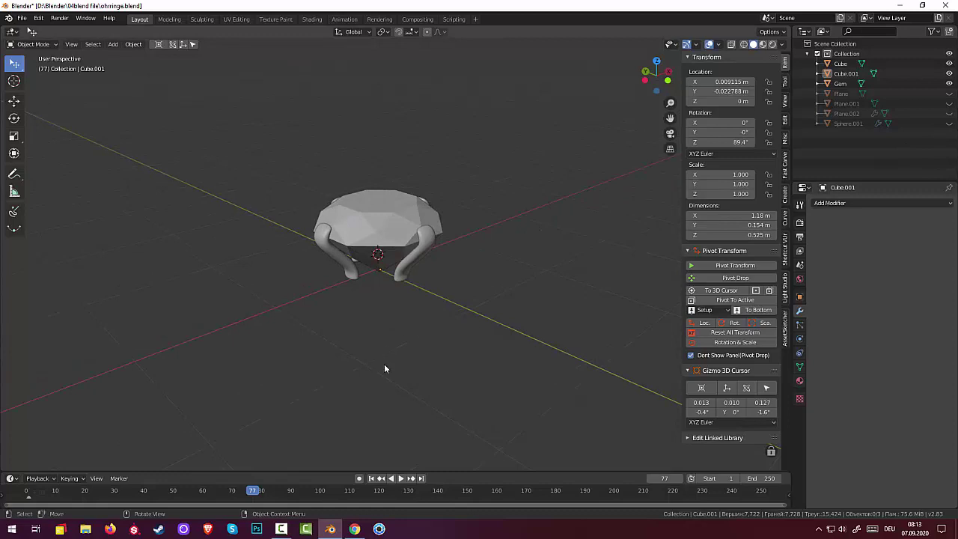
- Add a first torus and thin its tube, then undo it
{"action": "key", "text": "shift+a"}
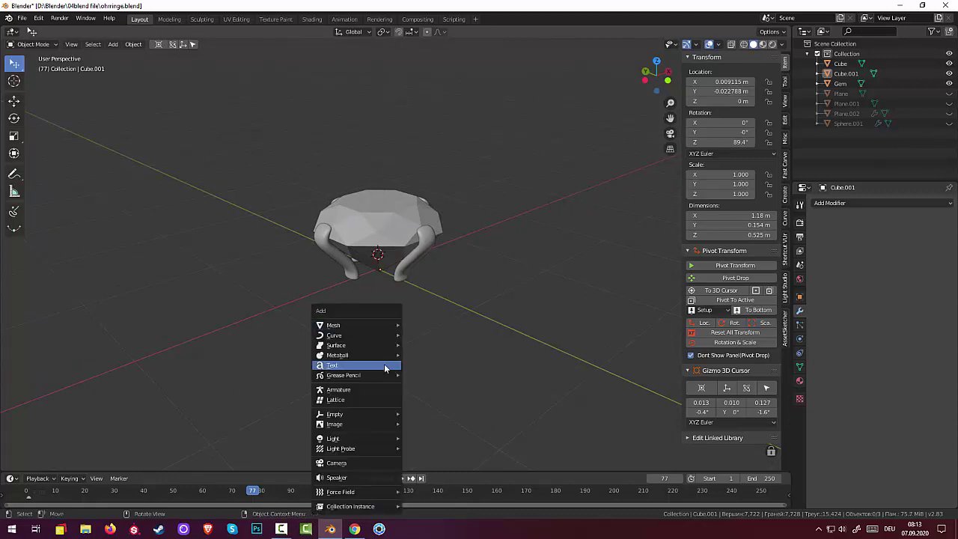
{"action": "mouse_move", "coordinate": [356, 325]}
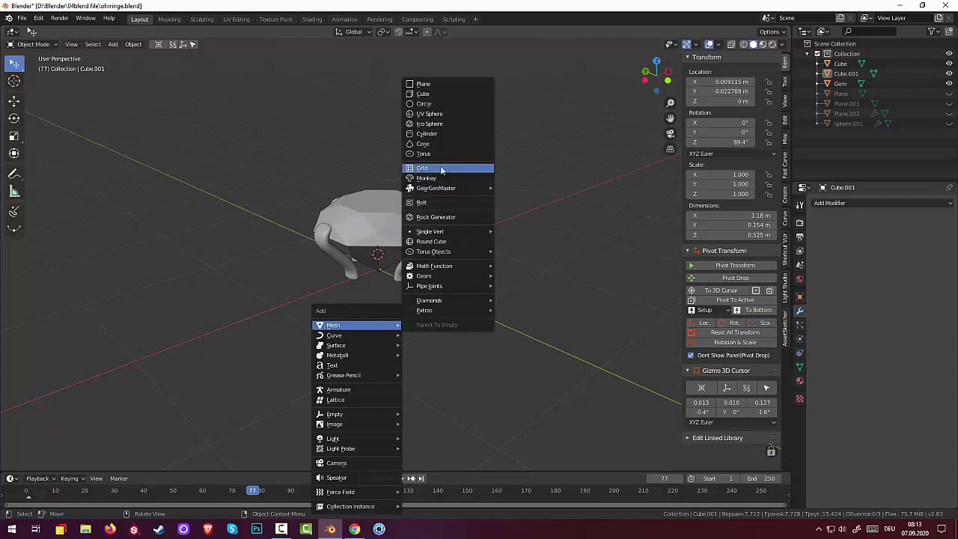
{"action": "left_click", "coordinate": [428, 153]}
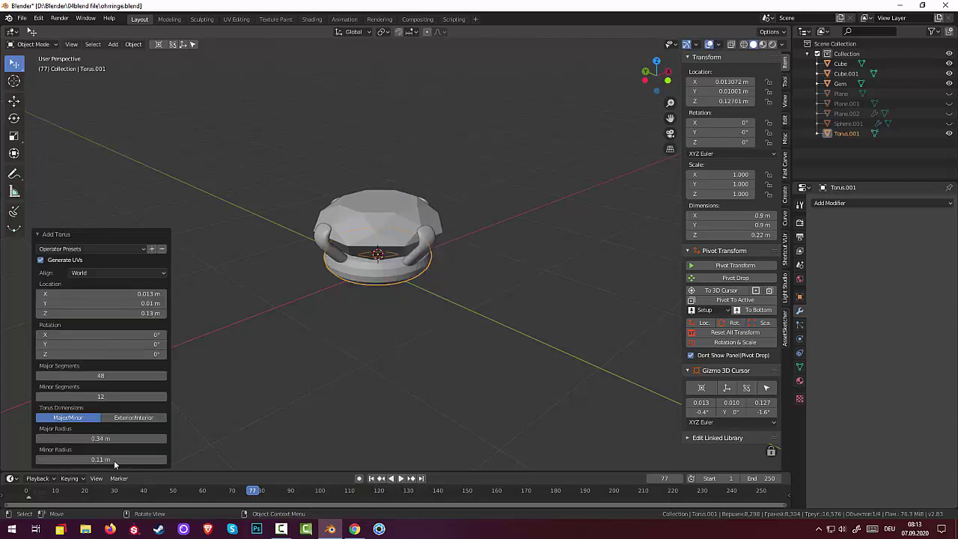
{"action": "mouse_move", "coordinate": [114, 459]}
{"action": "left_mouse_down"}
{"action": "mouse_move", "coordinate": [75, 460]}
{"action": "mouse_move", "coordinate": [95, 460]}
{"action": "left_mouse_up"}
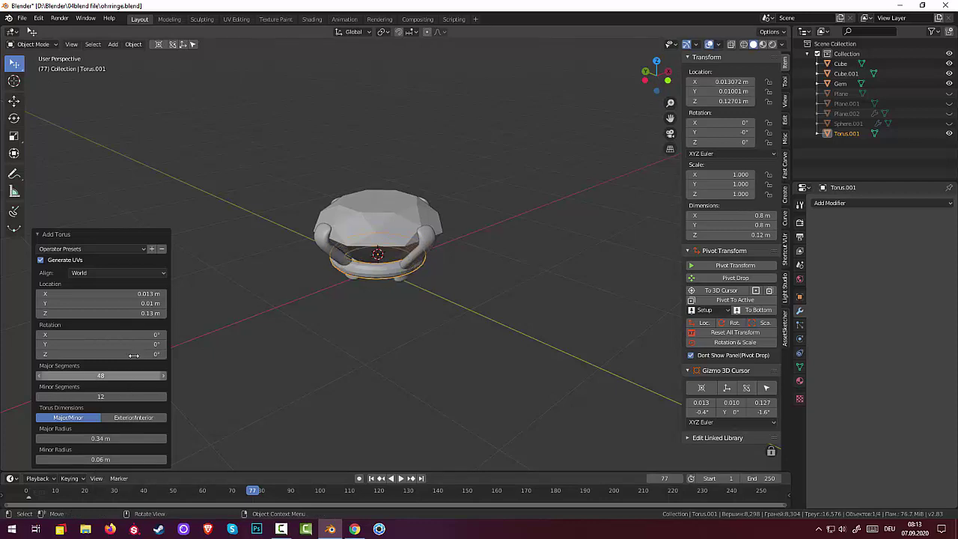
{"action": "left_click_drag", "start_coordinate": [148, 302], "coordinate": [161, 302]}
{"action": "key", "text": "ctrl+z"}
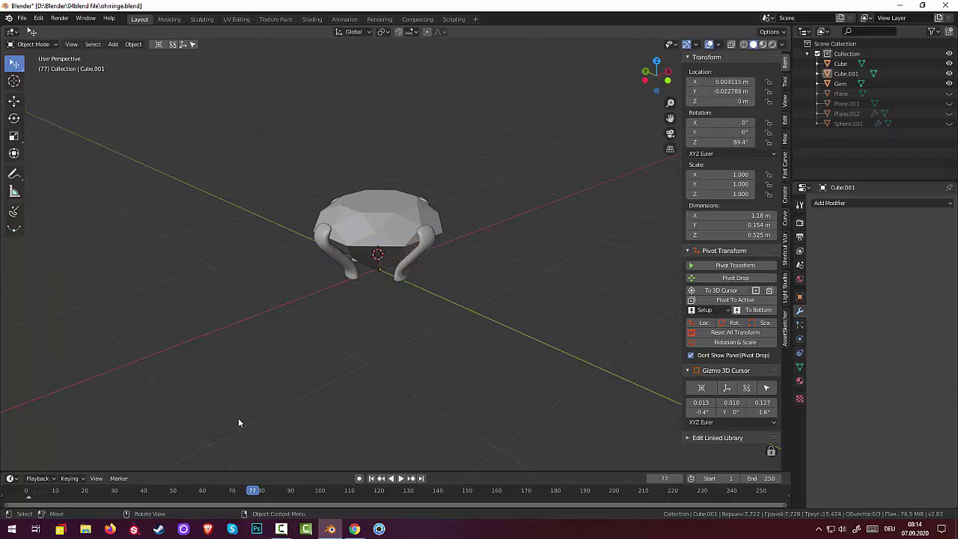
- Add a torus at Z 0.027 m with 0.29 m major and 0.06 m minor radius
{"action": "key", "text": "shift+a"}
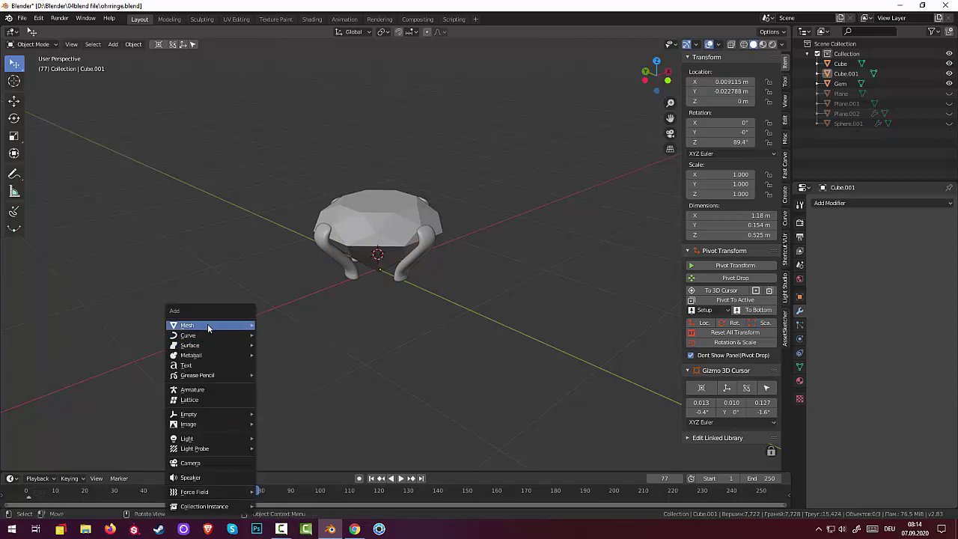
{"action": "mouse_move", "coordinate": [209, 325]}
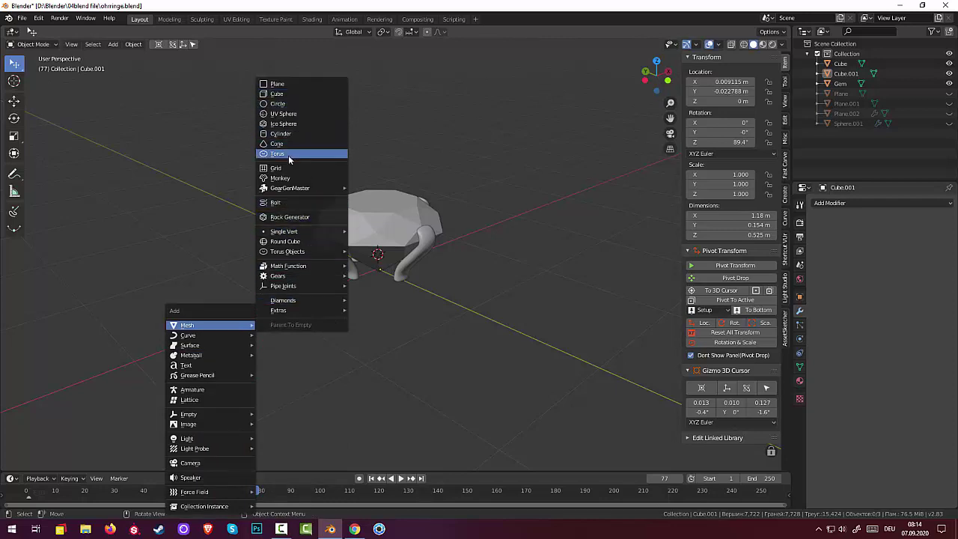
{"action": "left_click", "coordinate": [288, 155]}
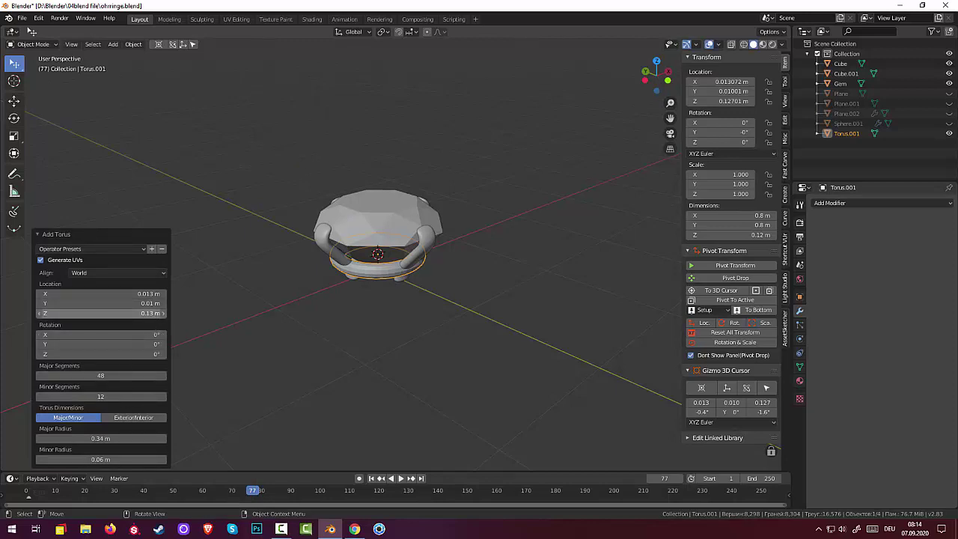
{"action": "left_click_drag", "start_coordinate": [101, 313], "coordinate": [64, 313]}
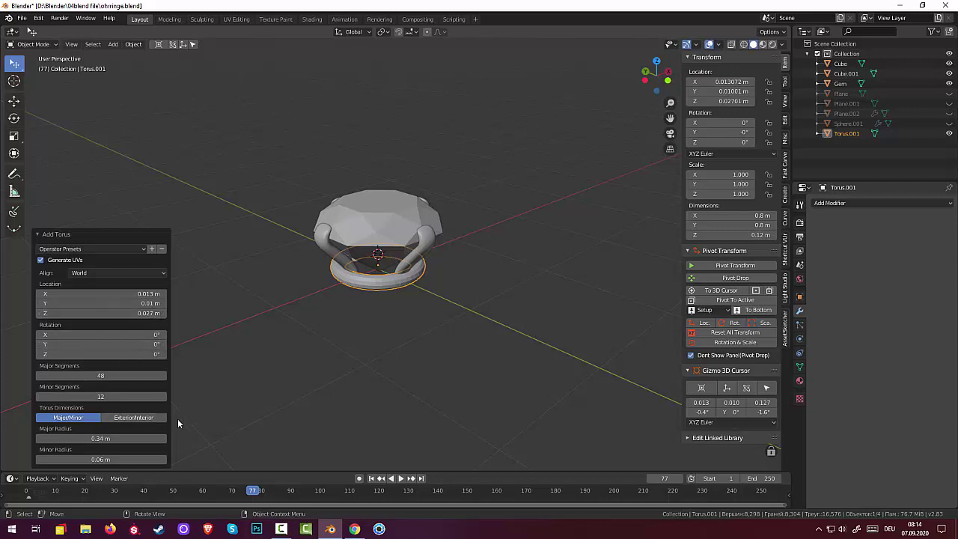
{"action": "left_click_drag", "start_coordinate": [143, 438], "coordinate": [131, 438]}
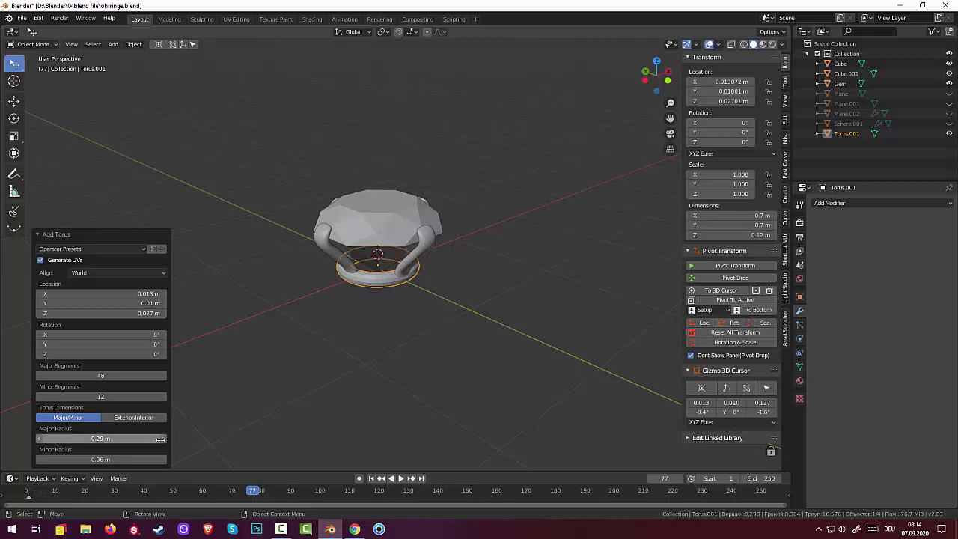
{"action": "left_click", "coordinate": [237, 409]}
{"action": "mouse_move", "coordinate": [346, 376]}
{"action": "middle_mouse_down"}
{"action": "mouse_move", "coordinate": [475, 357]}
{"action": "mouse_move", "coordinate": [501, 254]}
{"action": "mouse_move", "coordinate": [499, 366]}
{"action": "mouse_move", "coordinate": [409, 391]}
{"action": "mouse_move", "coordinate": [361, 338]}
{"action": "mouse_move", "coordinate": [325, 363]}
{"action": "mouse_move", "coordinate": [446, 331]}
{"action": "mouse_move", "coordinate": [503, 215]}
{"action": "mouse_move", "coordinate": [525, 224]}
{"action": "middle_mouse_up"}
- Rotate and nudge Cube.001, then nudge Cube, aligning both prong pairs with the ring
{"action": "left_click", "coordinate": [467, 208]}
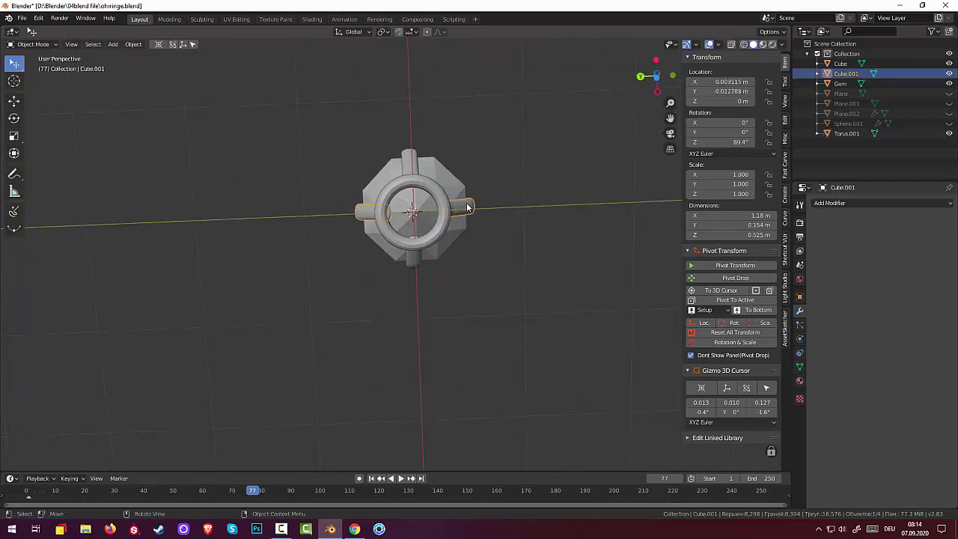
{"action": "key", "text": "r"}
{"action": "left_click", "coordinate": [491, 234]}
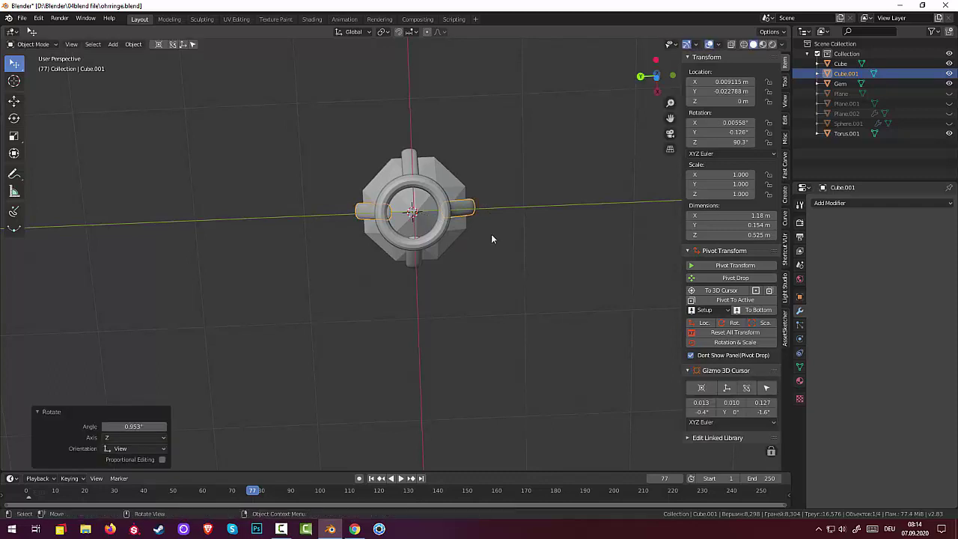
{"action": "key", "text": "g"}
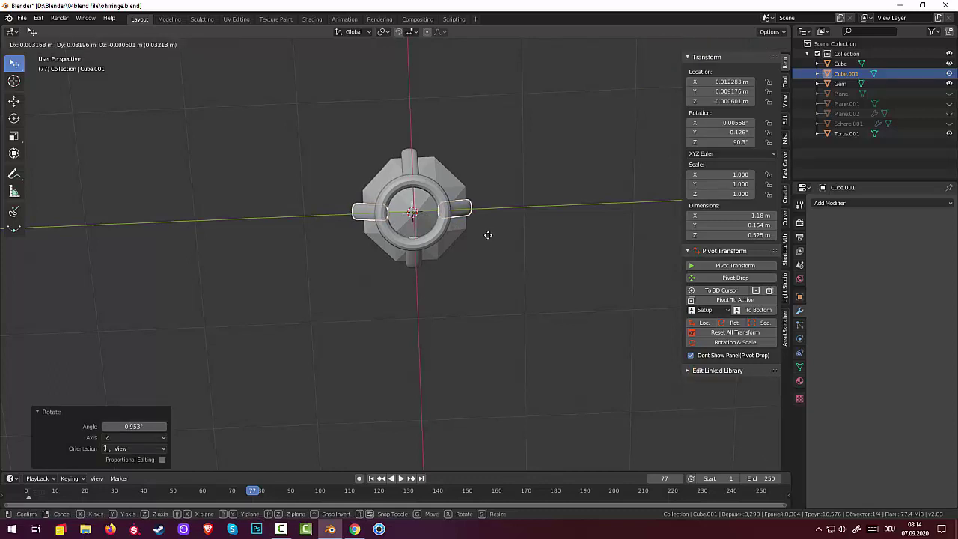
{"action": "left_click", "coordinate": [488, 235]}
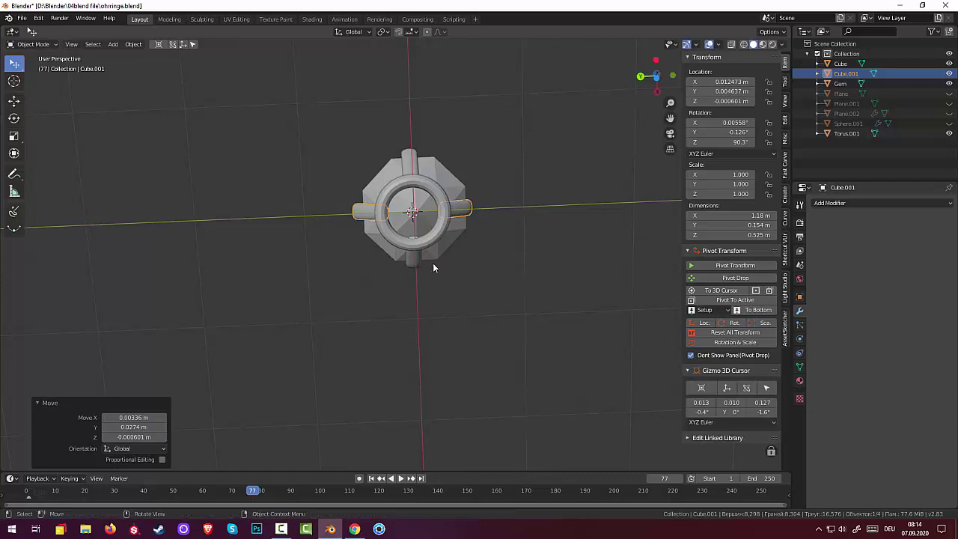
{"action": "left_click", "coordinate": [413, 260]}
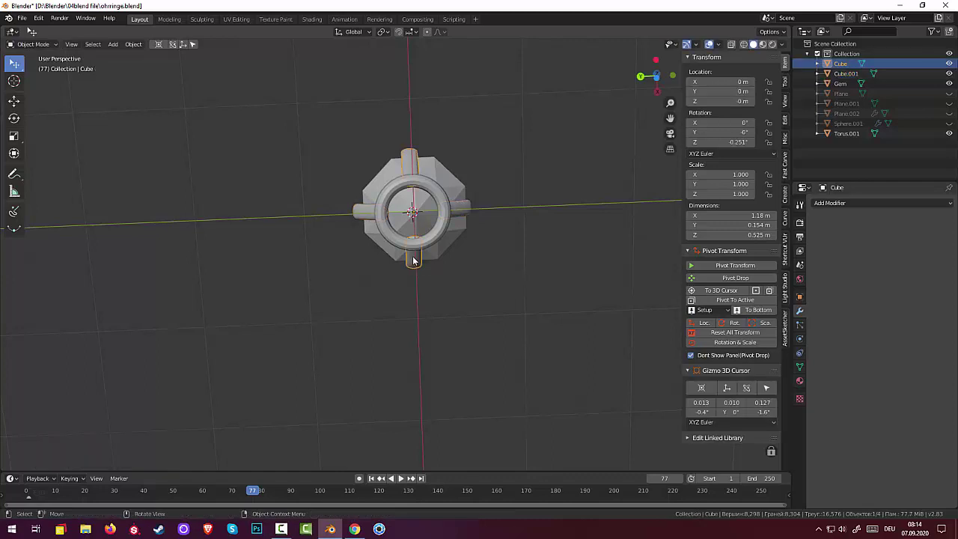
{"action": "key", "text": "g"}
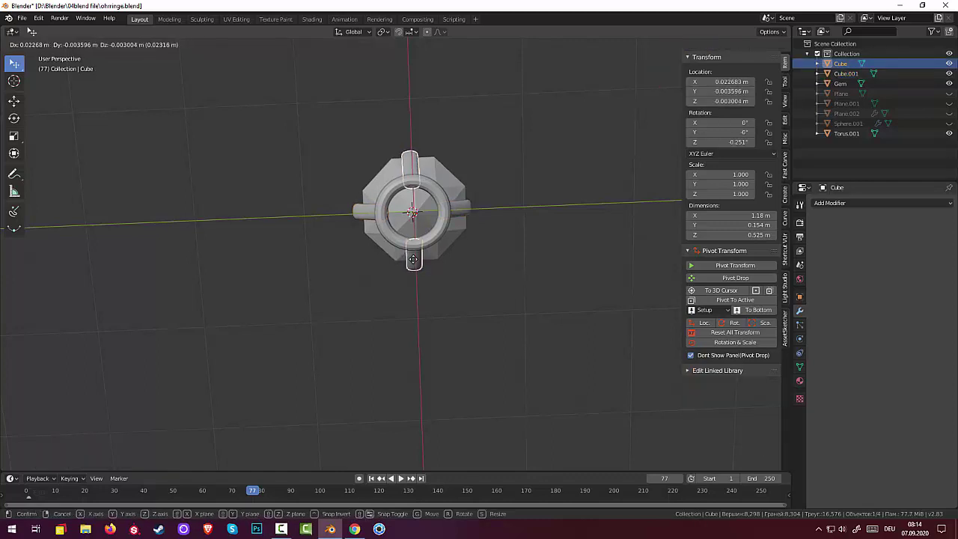
{"action": "left_click", "coordinate": [413, 260]}
{"action": "left_click", "coordinate": [484, 305]}
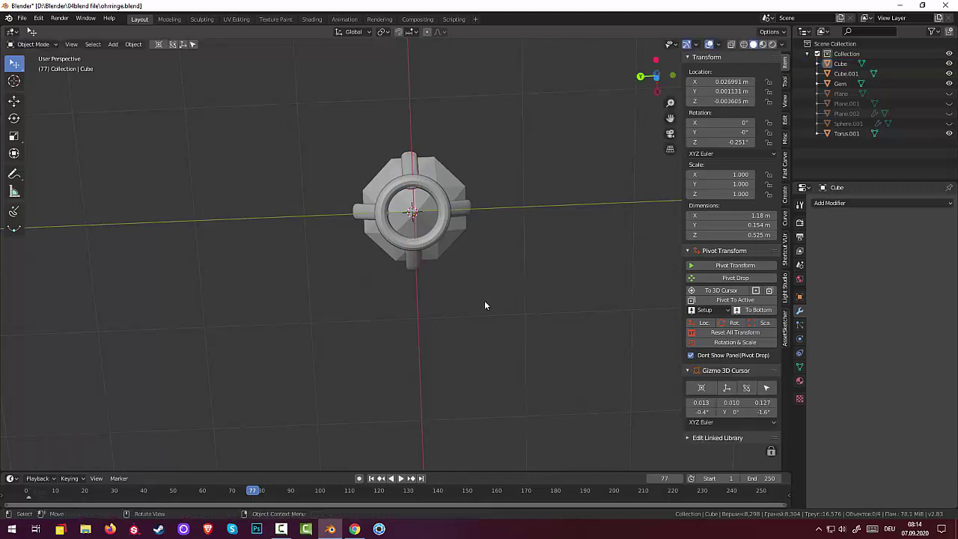
{"action": "middle_click_drag", "start_coordinate": [505, 244], "coordinate": [502, 324]}
{"action": "mouse_move", "coordinate": [504, 363]}
{"action": "middle_mouse_down"}
{"action": "mouse_move", "coordinate": [555, 366]}
{"action": "mouse_move", "coordinate": [550, 386]}
{"action": "mouse_move", "coordinate": [485, 352]}
{"action": "middle_mouse_up"}
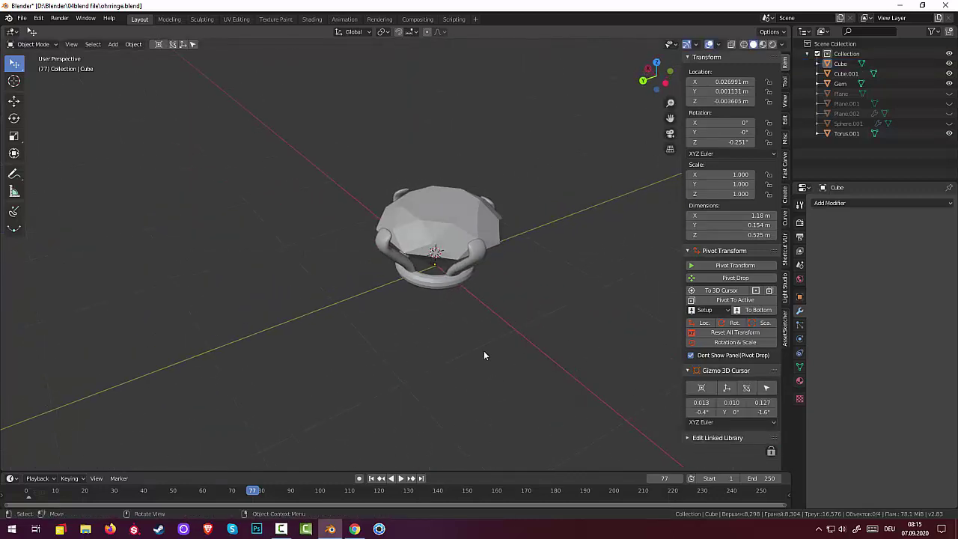
- Apply Shade Smooth to the Torus.001 ring
{"action": "left_click", "coordinate": [432, 282]}
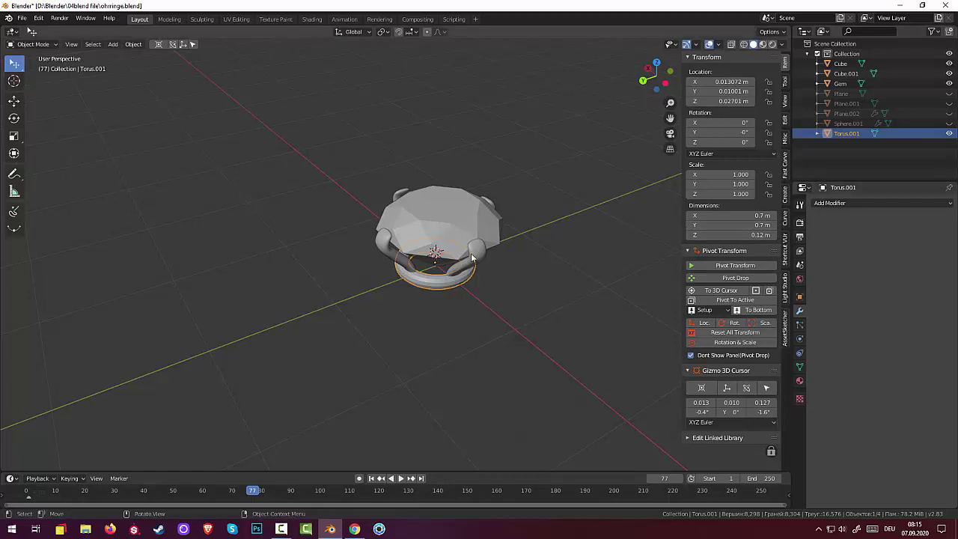
{"action": "right_click", "coordinate": [437, 283]}
{"action": "left_click", "coordinate": [406, 281]}
{"action": "left_click", "coordinate": [472, 313]}
{"action": "mouse_move", "coordinate": [492, 301]}
{"action": "middle_mouse_down"}
{"action": "mouse_move", "coordinate": [619, 133]}
{"action": "mouse_move", "coordinate": [586, 294]}
{"action": "middle_mouse_up"}
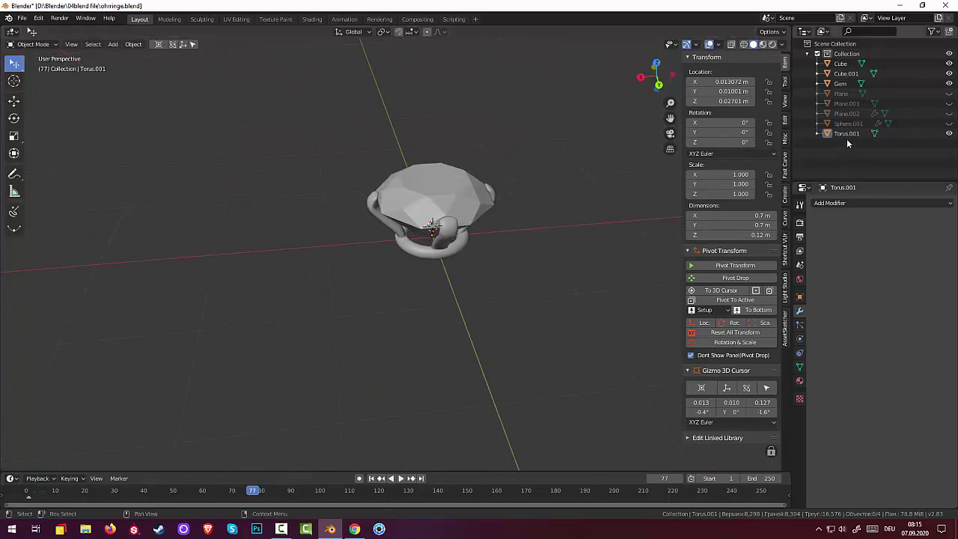
- Join Cube and Cube.001 into Torus.001 with Object > Join, then reselect Torus.001
{"action": "left_click", "coordinate": [841, 64]}
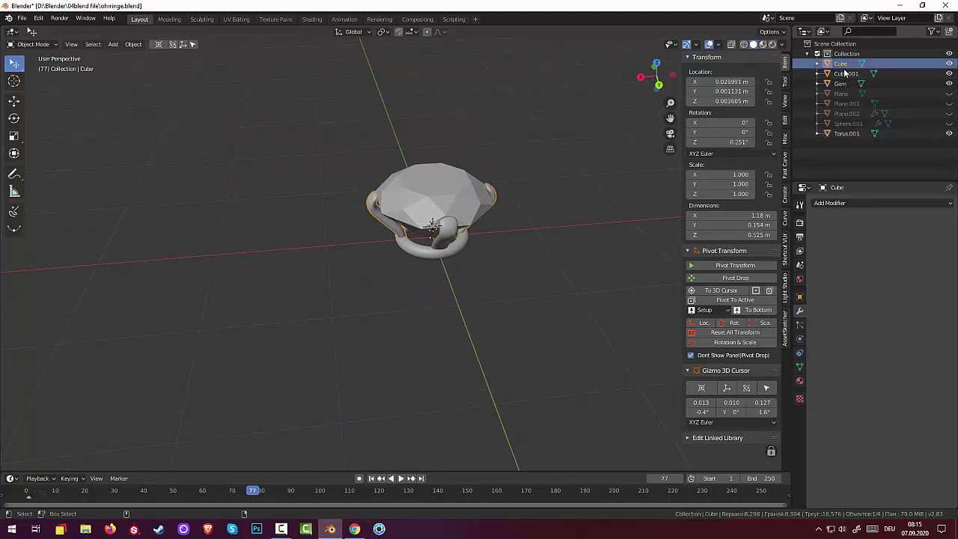
{"action": "left_click", "coordinate": [843, 74], "text": "ctrl"}
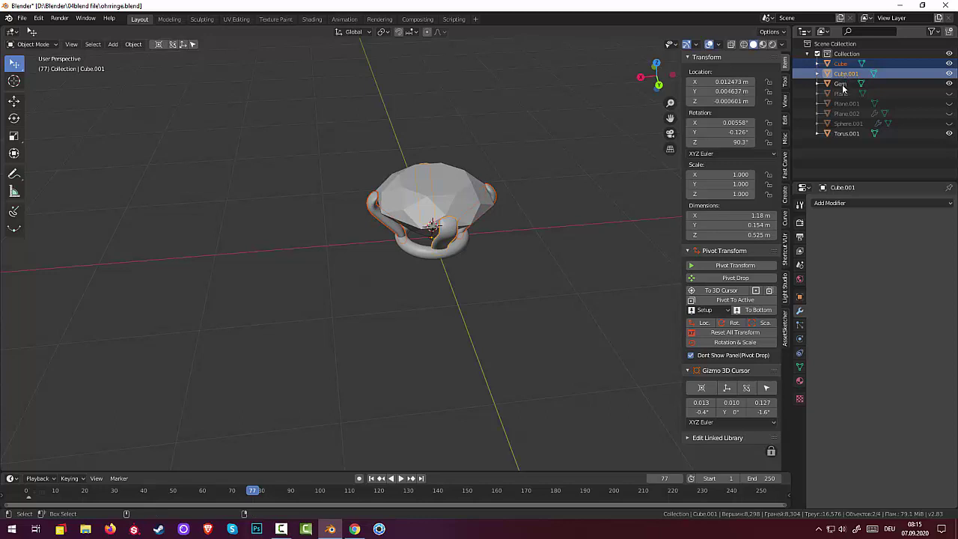
{"action": "left_click", "coordinate": [846, 134], "text": "ctrl"}
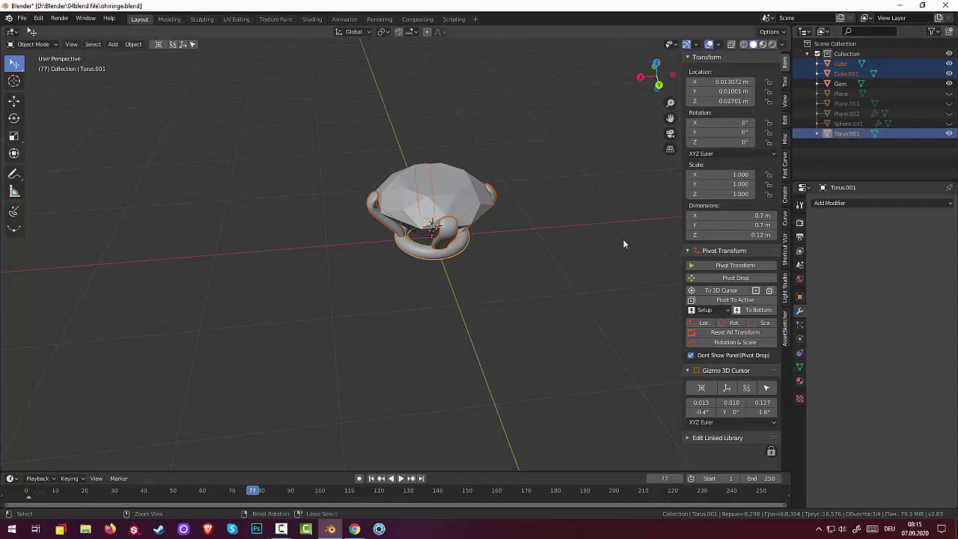
{"action": "left_click", "coordinate": [131, 45]}
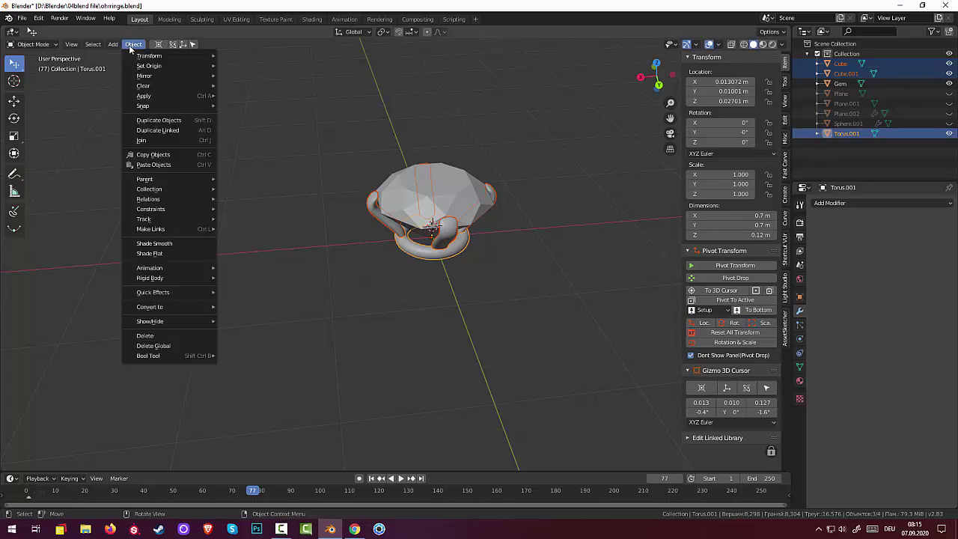
{"action": "left_click", "coordinate": [144, 140]}
{"action": "left_click", "coordinate": [144, 140]}
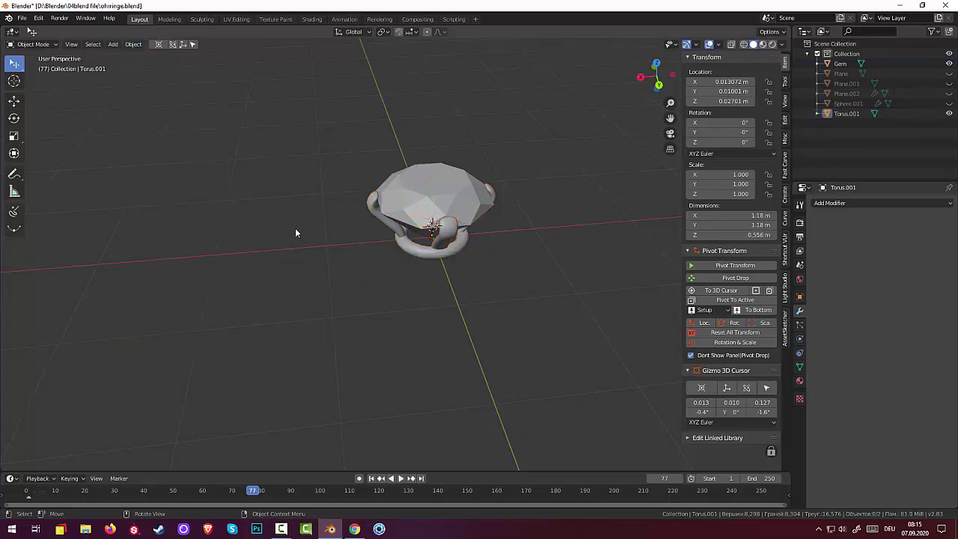
{"action": "left_click", "coordinate": [431, 259]}
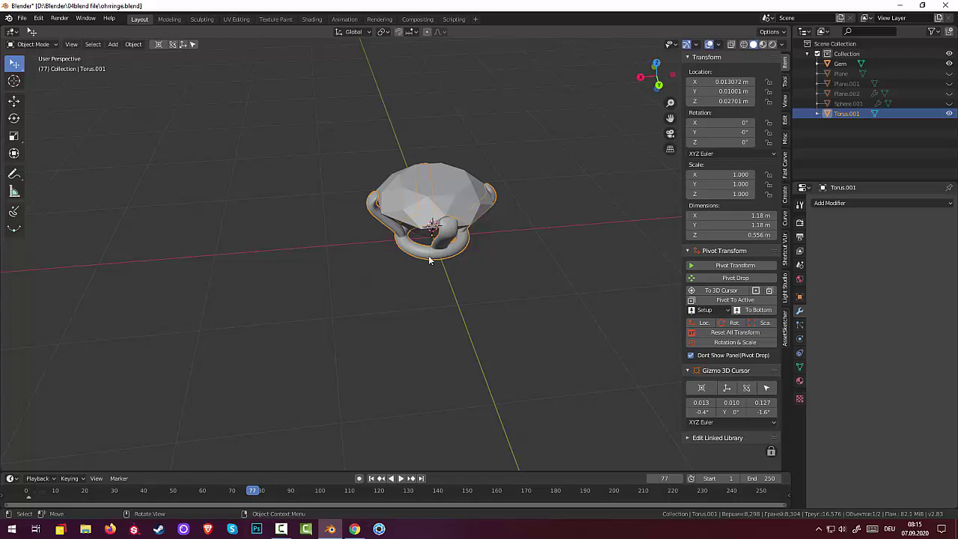
- Unhide Plane, Plane.001, Plane.002 and Sphere.001, then view the ornament from the front
{"action": "left_click", "coordinate": [949, 74]}
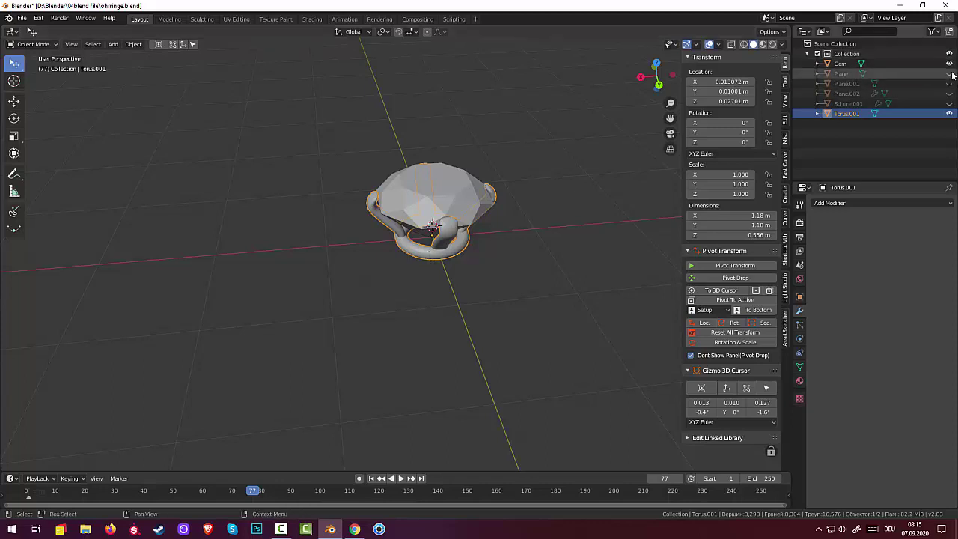
{"action": "left_click", "coordinate": [949, 83]}
{"action": "left_click", "coordinate": [950, 93]}
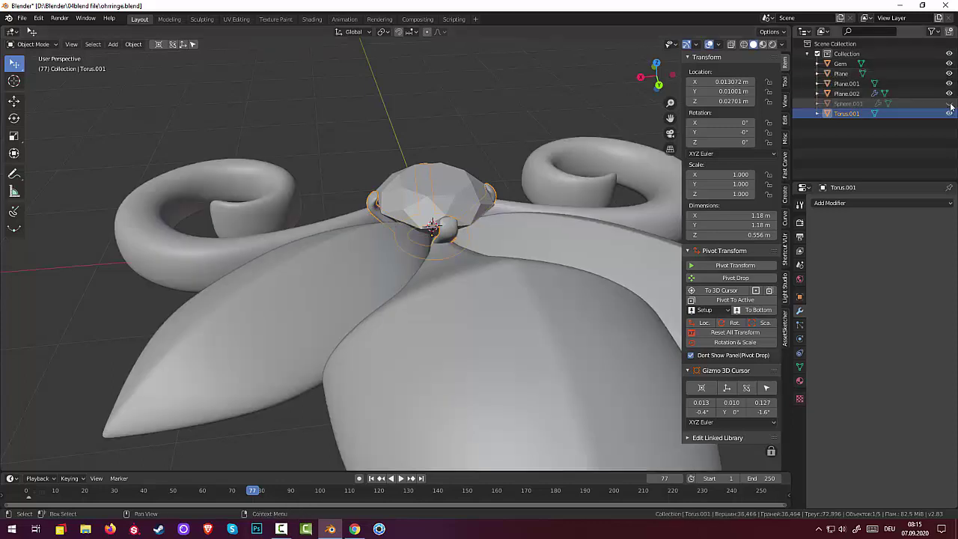
{"action": "left_click", "coordinate": [949, 103]}
{"action": "scroll", "coordinate": [504, 190], "scroll_direction": "down", "scroll_amount": 3}
{"action": "scroll", "coordinate": [504, 191], "scroll_direction": "down", "scroll_amount": 2}
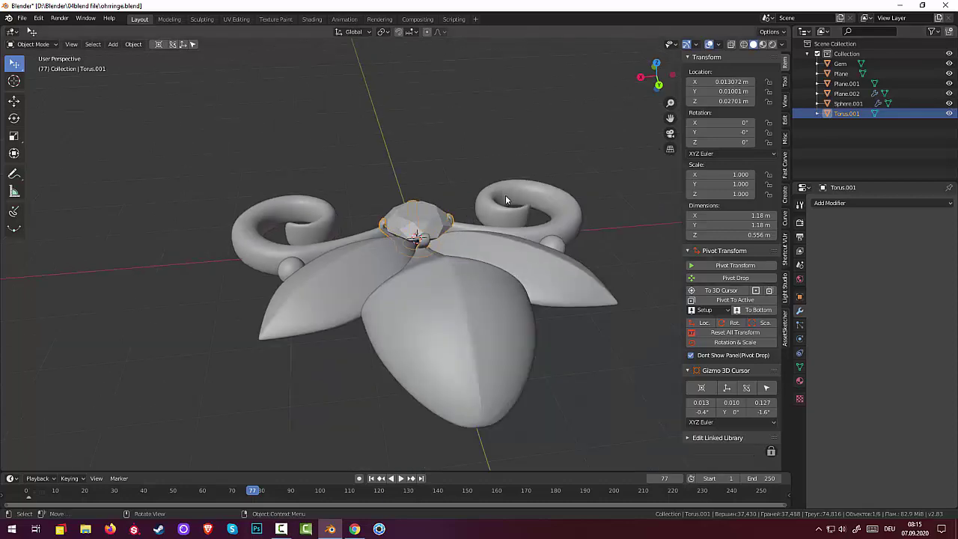
{"action": "mouse_move", "coordinate": [505, 195]}
{"action": "middle_mouse_down"}
{"action": "mouse_move", "coordinate": [633, 235]}
{"action": "mouse_move", "coordinate": [720, 228]}
{"action": "mouse_move", "coordinate": [570, 258]}
{"action": "mouse_move", "coordinate": [575, 268]}
{"action": "mouse_move", "coordinate": [594, 188]}
{"action": "mouse_move", "coordinate": [629, 152]}
{"action": "mouse_move", "coordinate": [647, 203]}
{"action": "mouse_move", "coordinate": [608, 284]}
{"action": "mouse_move", "coordinate": [589, 262]}
{"action": "mouse_move", "coordinate": [568, 265]}
{"action": "middle_mouse_up"}
- Move the Gem so it sits centred on the leaf-and-spiral design
{"action": "left_click", "coordinate": [373, 274]}
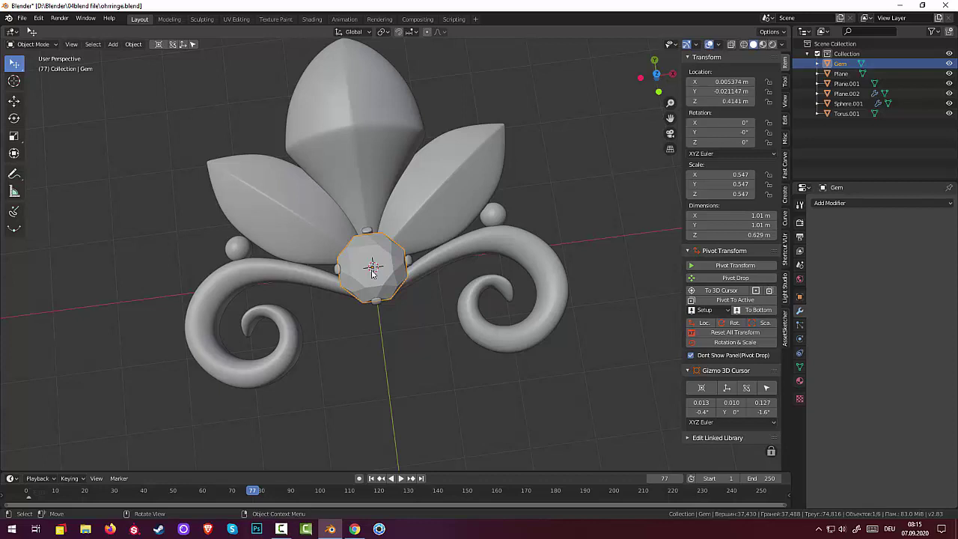
{"action": "key", "text": "g"}
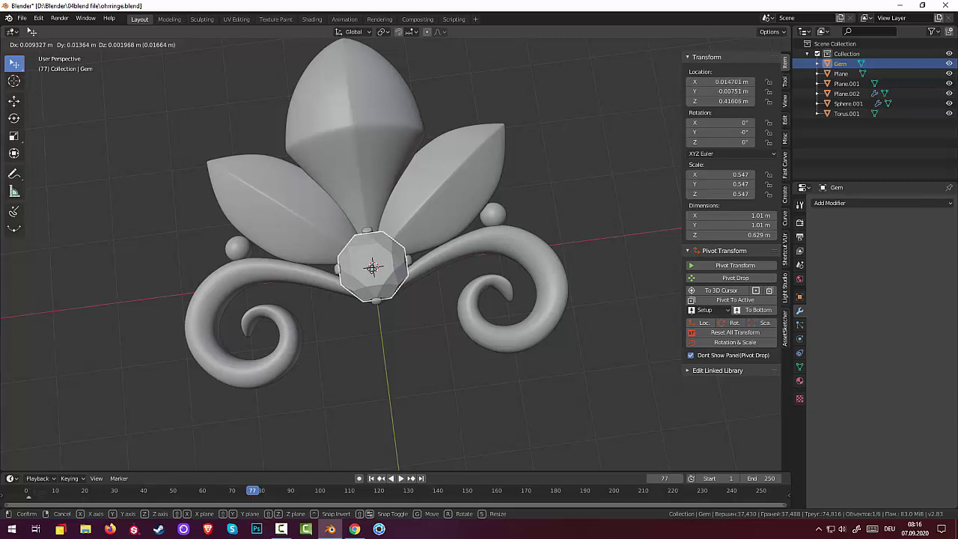
{"action": "left_click", "coordinate": [366, 346]}
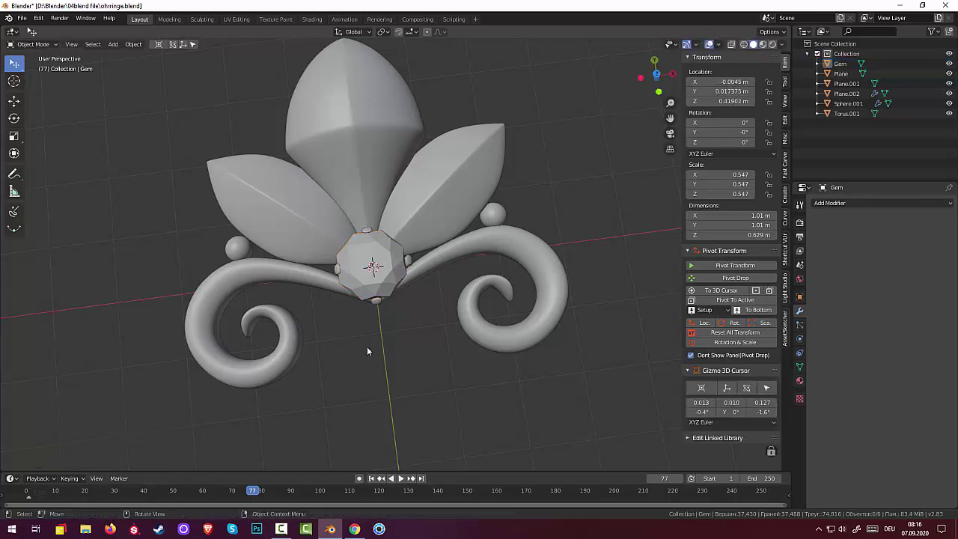
{"action": "scroll", "coordinate": [396, 352], "scroll_direction": "down", "scroll_amount": 3}
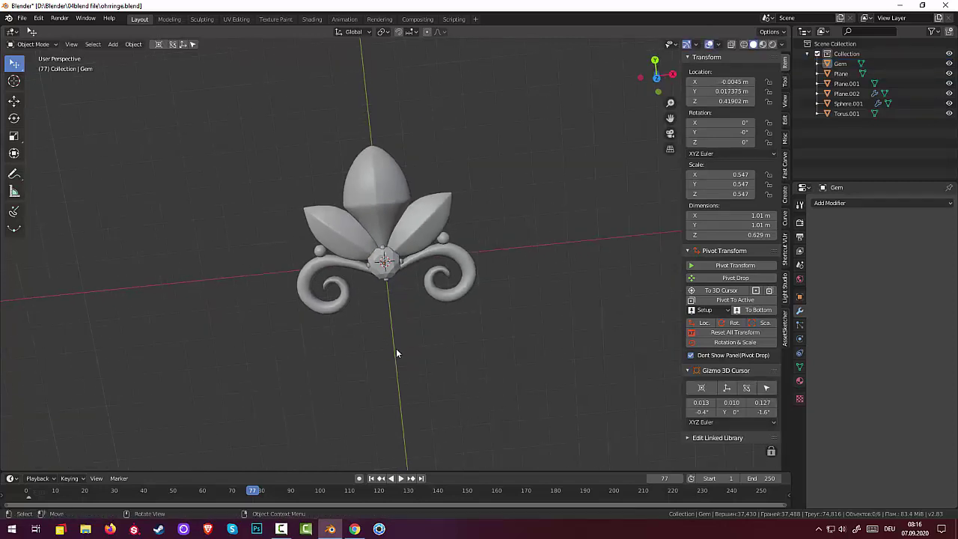
{"action": "scroll", "coordinate": [396, 349], "scroll_direction": "down", "scroll_amount": 2}
{"action": "mouse_move", "coordinate": [465, 330]}
{"action": "middle_mouse_down"}
{"action": "mouse_move", "coordinate": [504, 182]}
{"action": "mouse_move", "coordinate": [498, 208]}
{"action": "middle_mouse_up"}
{"action": "scroll", "coordinate": [370, 302], "scroll_direction": "up", "scroll_amount": 2}
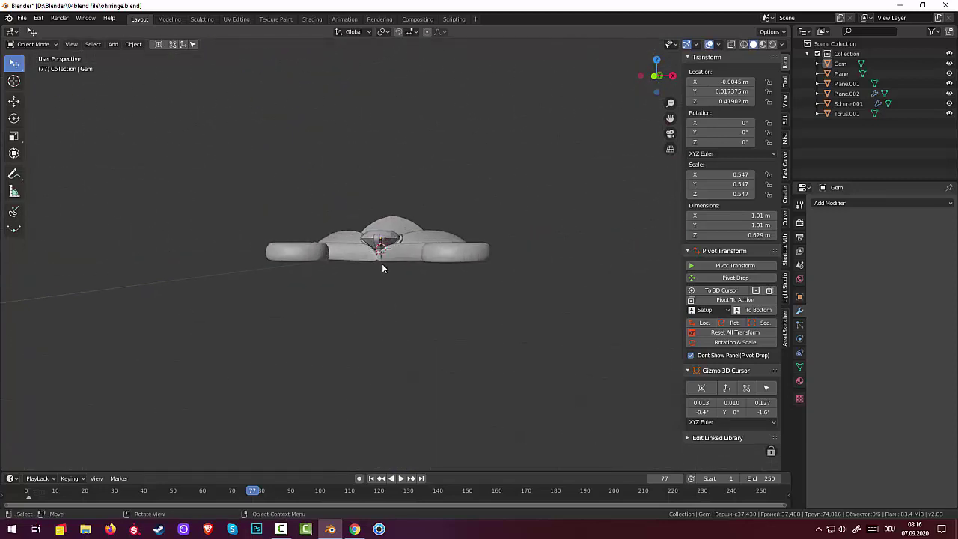
{"action": "scroll", "coordinate": [382, 266], "scroll_direction": "up", "scroll_amount": 4}
{"action": "mouse_move", "coordinate": [382, 263]}
{"action": "middle_mouse_down"}
{"action": "mouse_move", "coordinate": [394, 231]}
{"action": "mouse_move", "coordinate": [393, 283]}
{"action": "mouse_move", "coordinate": [412, 263]}
{"action": "mouse_move", "coordinate": [409, 274]}
{"action": "middle_mouse_up"}
{"action": "scroll", "coordinate": [409, 275], "scroll_direction": "down", "scroll_amount": 1}
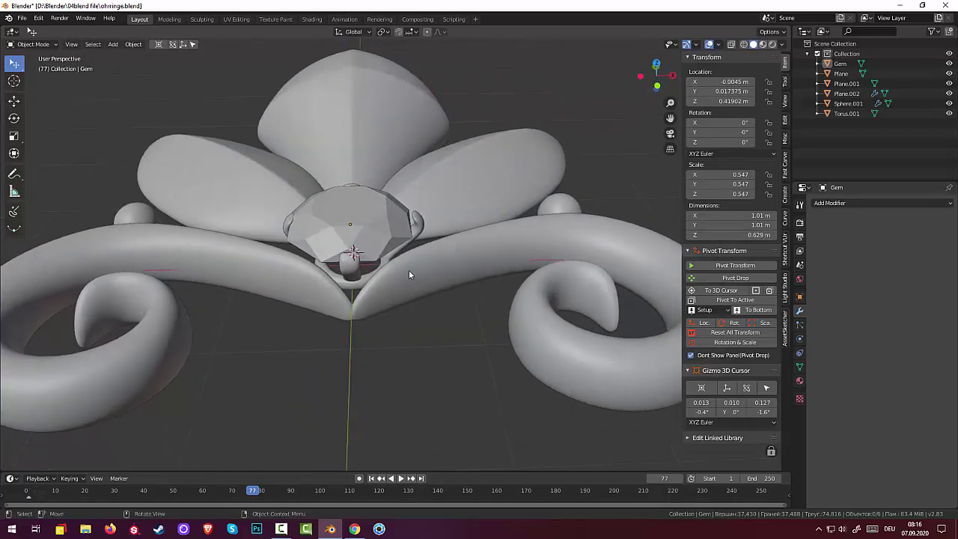
{"action": "scroll", "coordinate": [408, 275], "scroll_direction": "down", "scroll_amount": 2}
{"action": "scroll", "coordinate": [408, 275], "scroll_direction": "down", "scroll_amount": 2}
- Move the Torus.001 setting so it is centred around the gem
{"action": "left_click", "coordinate": [375, 273]}
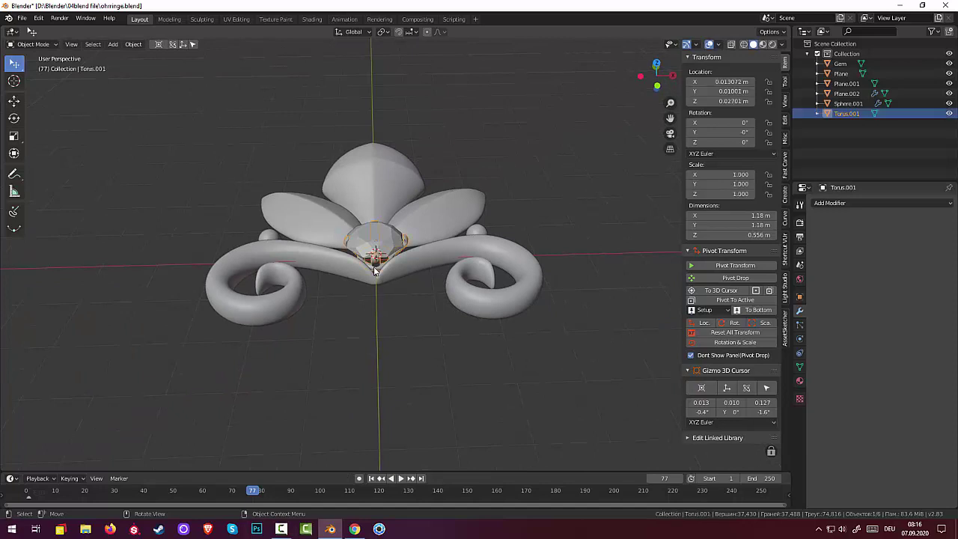
{"action": "left_click", "coordinate": [423, 328]}
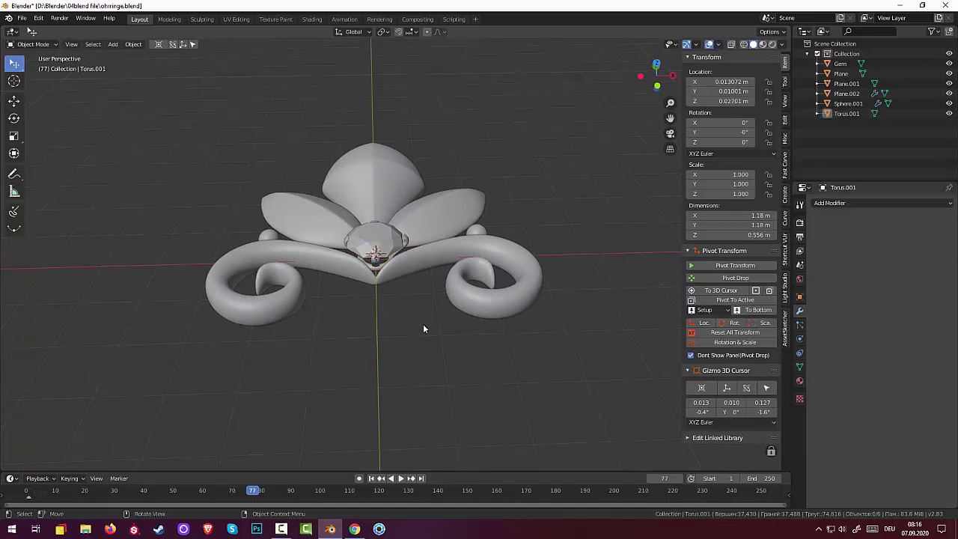
{"action": "middle_click_drag", "start_coordinate": [422, 328], "coordinate": [429, 396]}
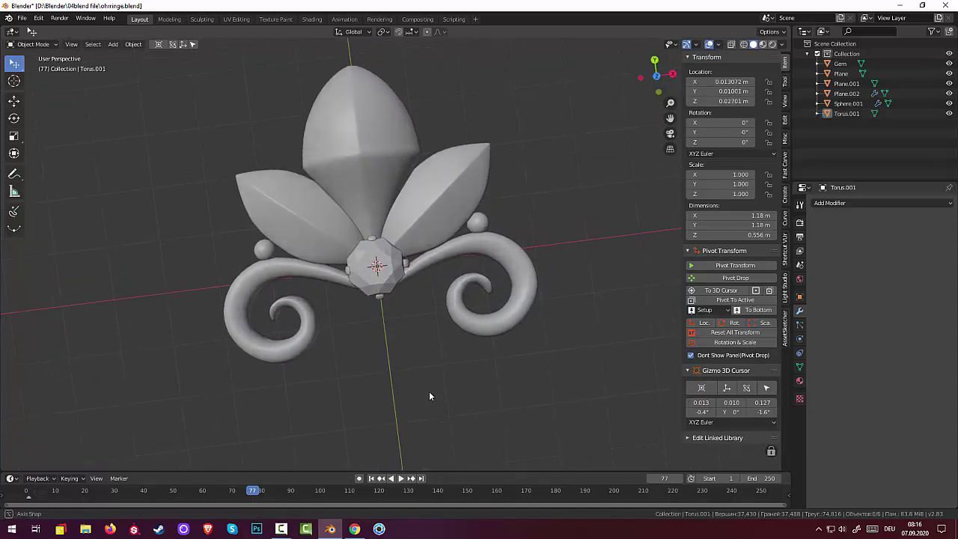
{"action": "scroll", "coordinate": [429, 393], "scroll_direction": "up", "scroll_amount": 2}
{"action": "scroll", "coordinate": [427, 390], "scroll_direction": "up", "scroll_amount": 2}
{"action": "scroll", "coordinate": [426, 388], "scroll_direction": "up", "scroll_amount": 2}
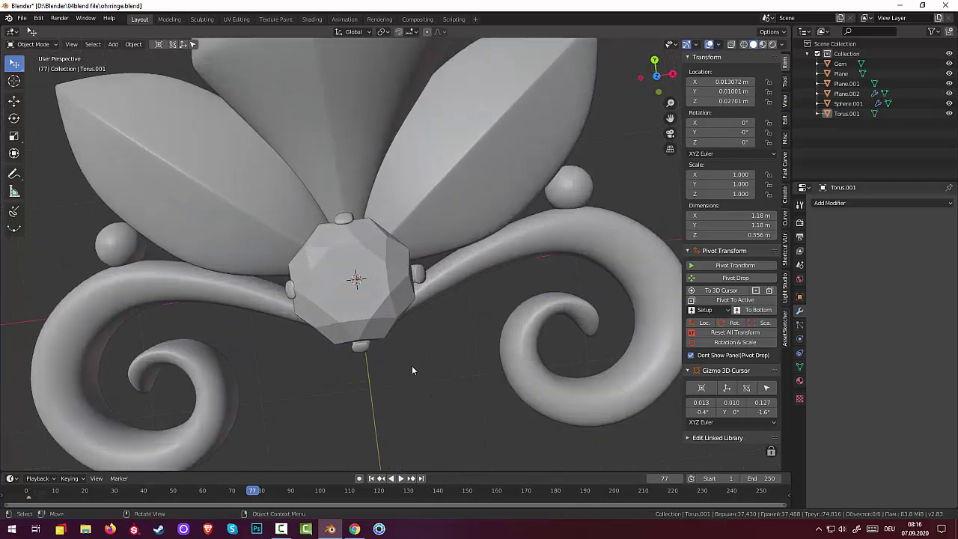
{"action": "left_click", "coordinate": [390, 303]}
{"action": "left_click", "coordinate": [390, 301]}
{"action": "right_click", "coordinate": [390, 301]}
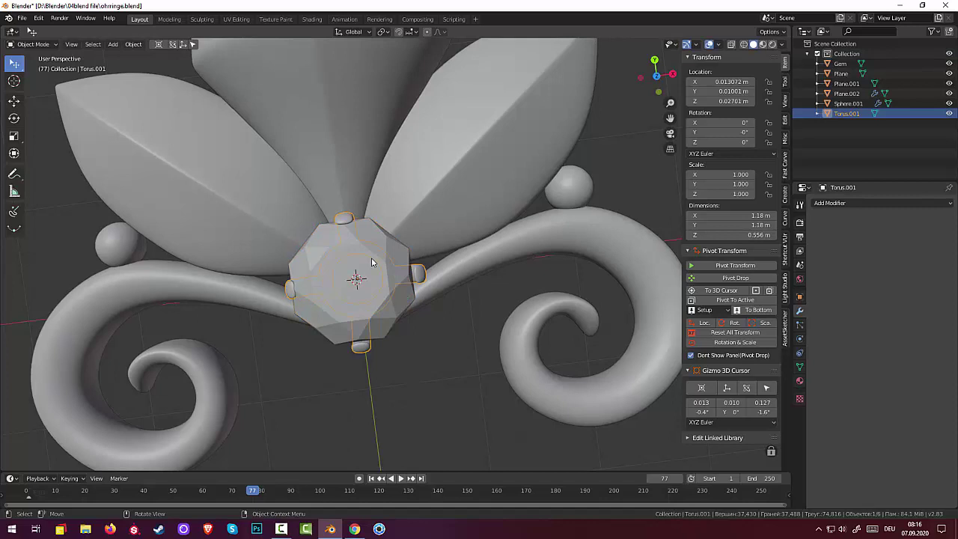
{"action": "key", "text": "g"}
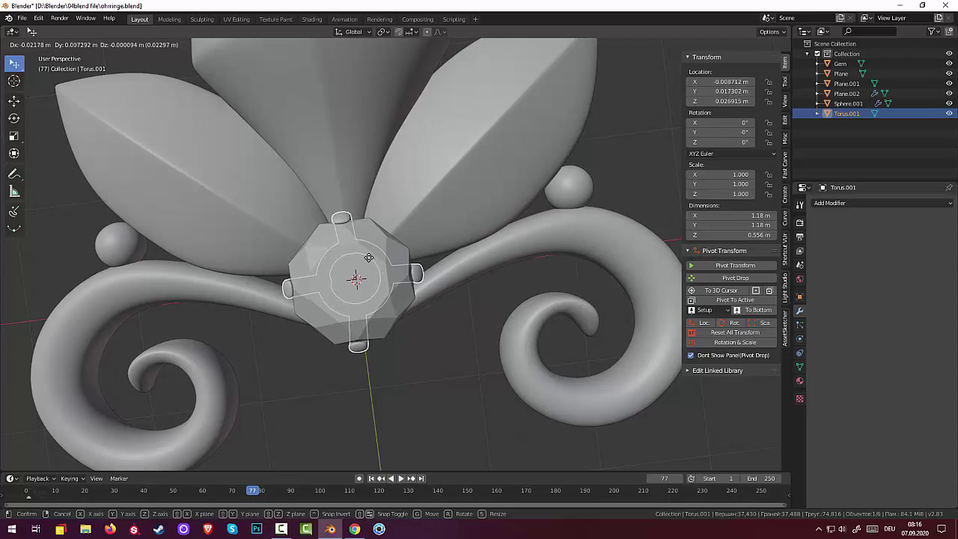
{"action": "left_click", "coordinate": [370, 257]}
{"action": "left_click", "coordinate": [402, 403]}
- Orbit to a straight front view and select the small sphere Sphere.001
{"action": "scroll", "coordinate": [403, 403], "scroll_direction": "down", "scroll_amount": 2}
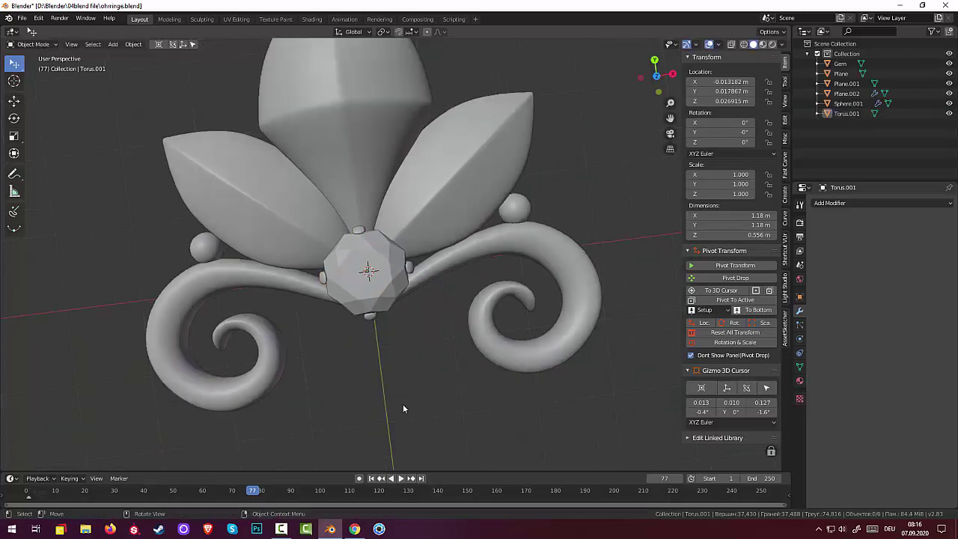
{"action": "scroll", "coordinate": [402, 404], "scroll_direction": "down", "scroll_amount": 4}
{"action": "mouse_move", "coordinate": [474, 370]}
{"action": "middle_mouse_down"}
{"action": "mouse_move", "coordinate": [492, 363]}
{"action": "mouse_move", "coordinate": [473, 389]}
{"action": "mouse_move", "coordinate": [501, 330]}
{"action": "mouse_move", "coordinate": [495, 348]}
{"action": "middle_mouse_up"}
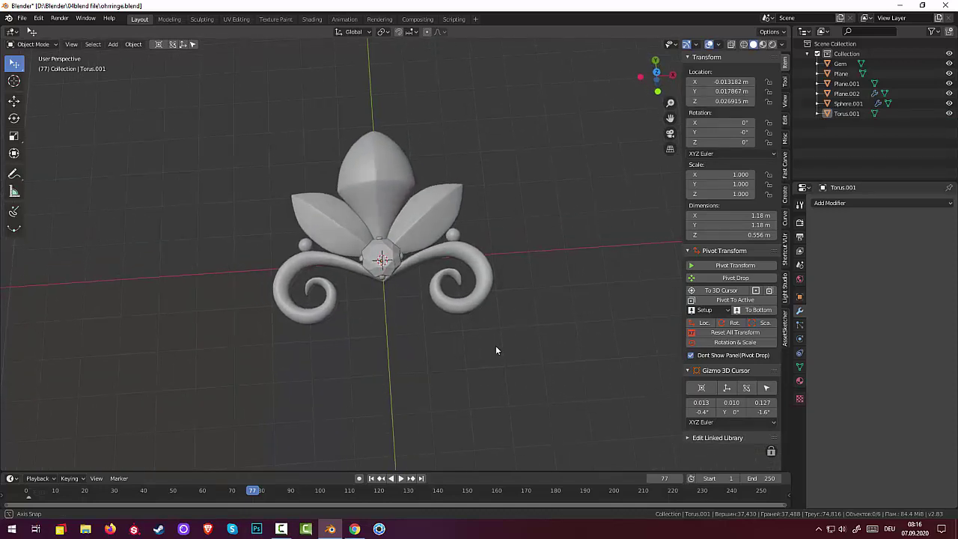
{"action": "scroll", "coordinate": [495, 346], "scroll_direction": "down", "scroll_amount": 2}
{"action": "scroll", "coordinate": [495, 346], "scroll_direction": "down", "scroll_amount": 1}
{"action": "scroll", "coordinate": [495, 345], "scroll_direction": "down", "scroll_amount": 1}
{"action": "scroll", "coordinate": [495, 341], "scroll_direction": "up", "scroll_amount": 2}
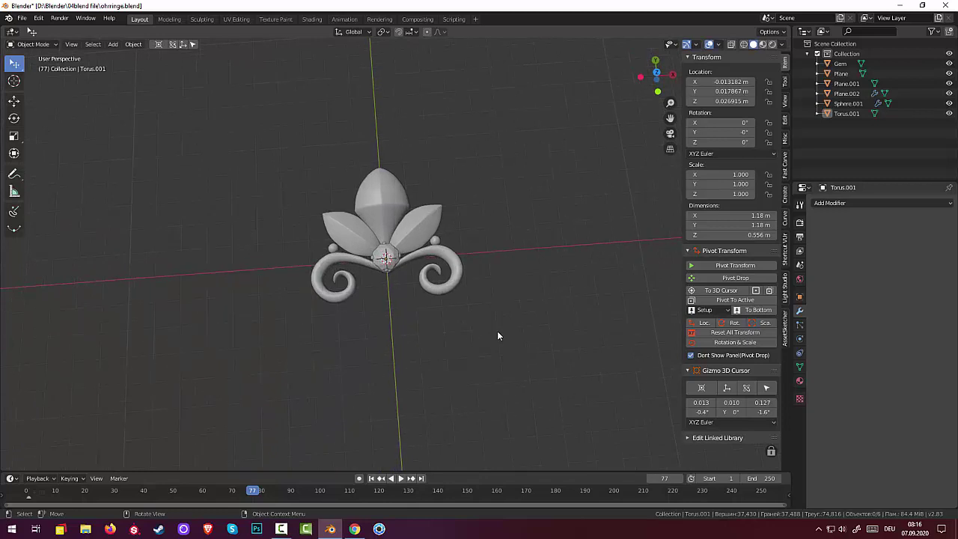
{"action": "scroll", "coordinate": [494, 341], "scroll_direction": "up", "scroll_amount": 2}
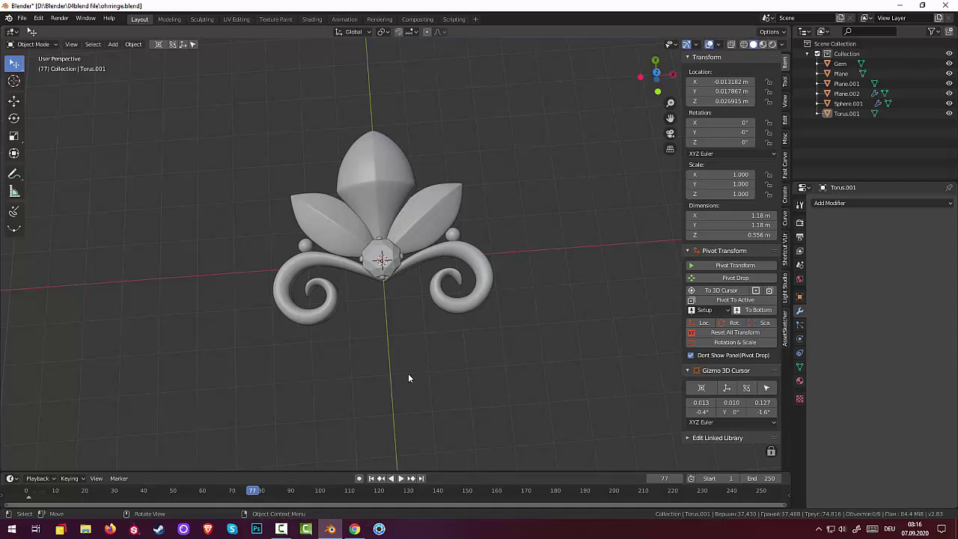
{"action": "left_click", "coordinate": [456, 231]}
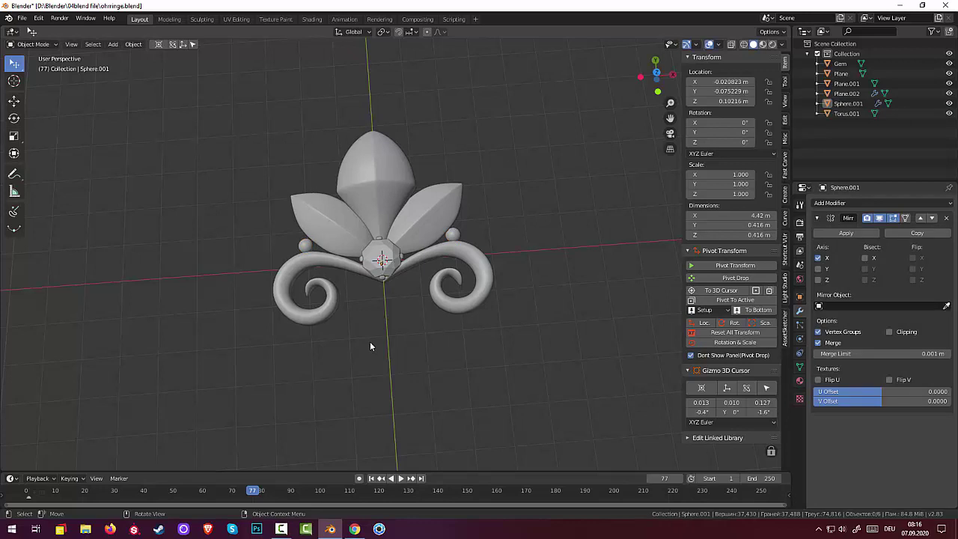
- Duplicate the gem with its setting, shrink the copy to 0.871 and place it below the main gem
{"action": "left_click", "coordinate": [389, 271]}
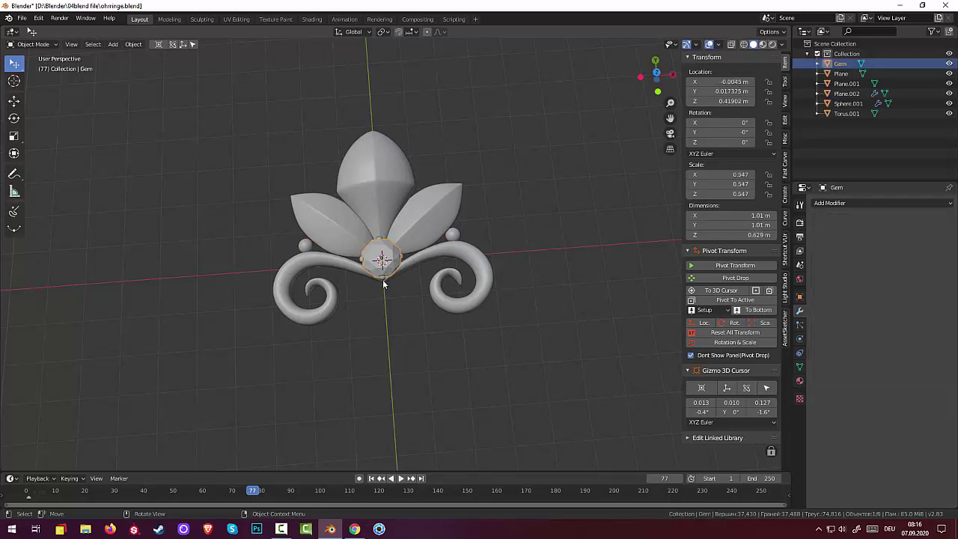
{"action": "left_click", "coordinate": [383, 281], "text": "shift"}
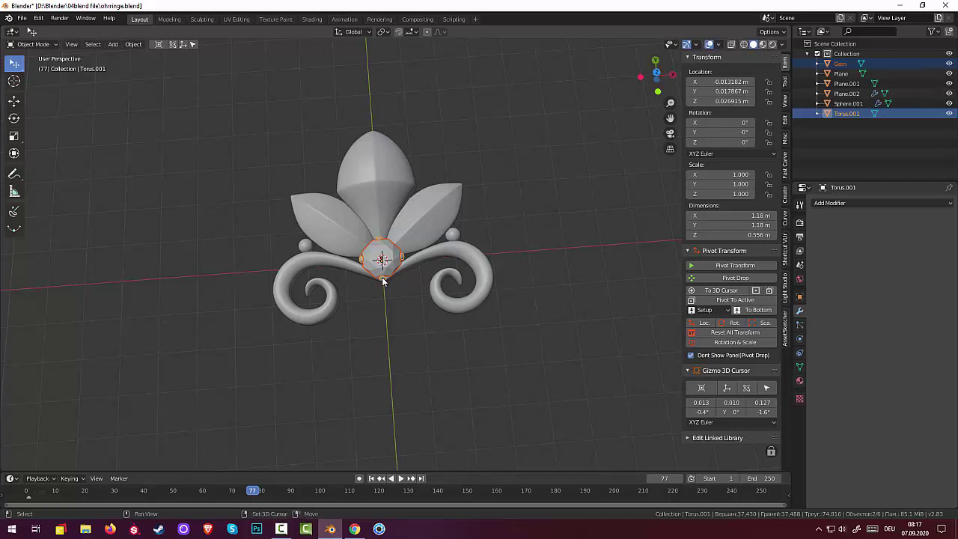
{"action": "key", "text": "shift+d"}
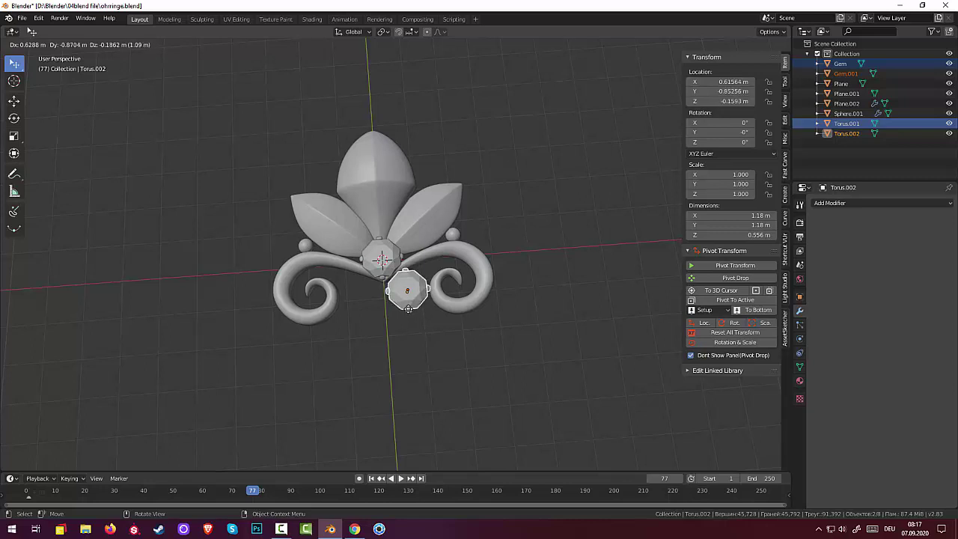
{"action": "left_click", "coordinate": [408, 309]}
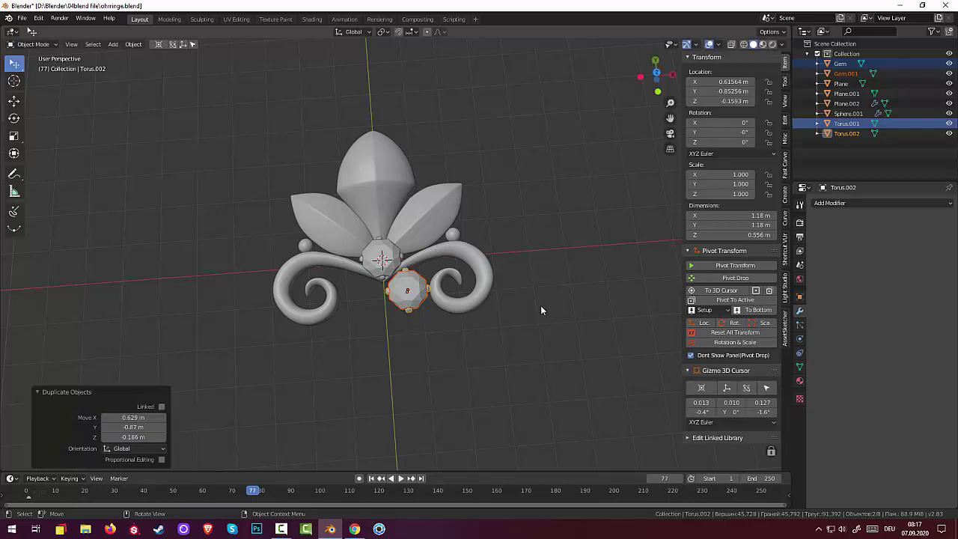
{"action": "key", "text": "s"}
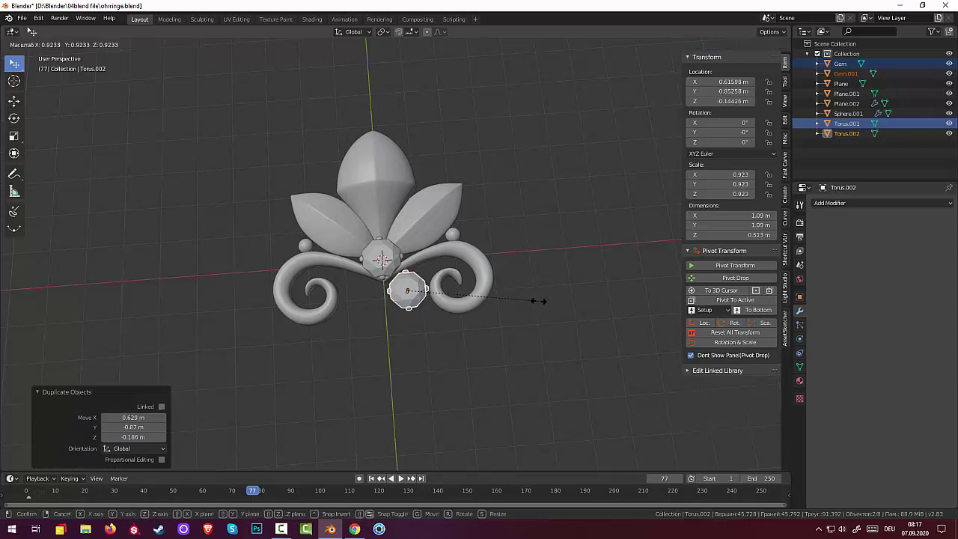
{"action": "left_click", "coordinate": [531, 300]}
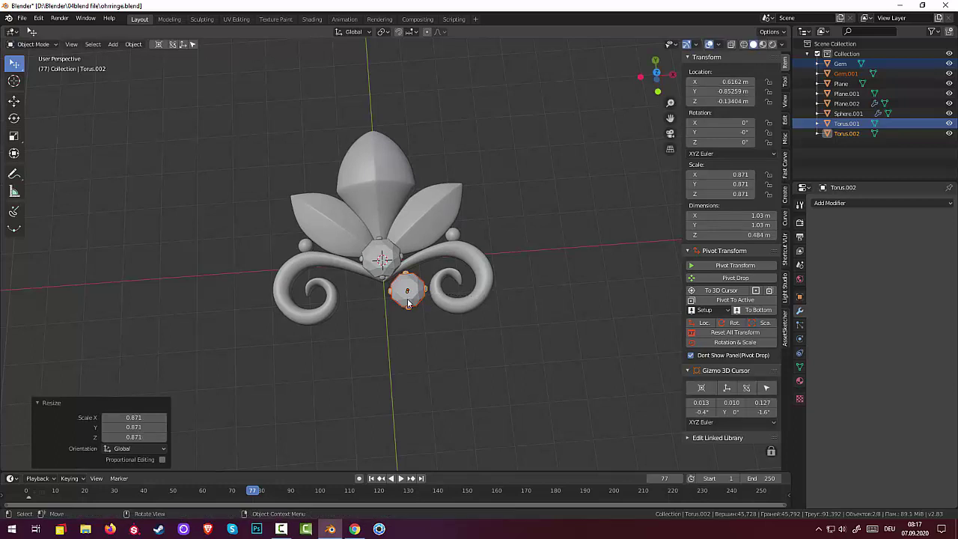
{"action": "key", "text": "g"}
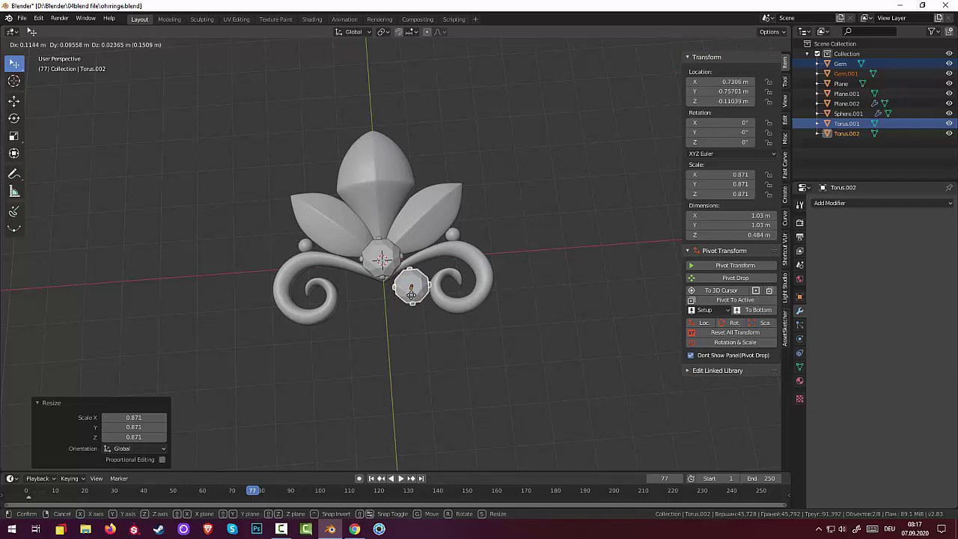
{"action": "left_click", "coordinate": [410, 294]}
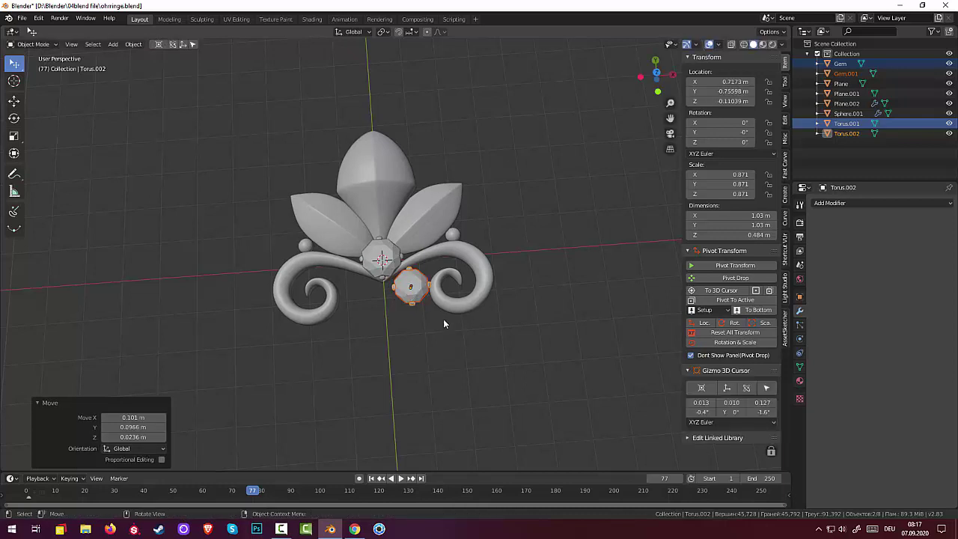
- In top view, duplicate the small gem setting to make a second copy beside it
{"action": "key", "text": "KP_7"}
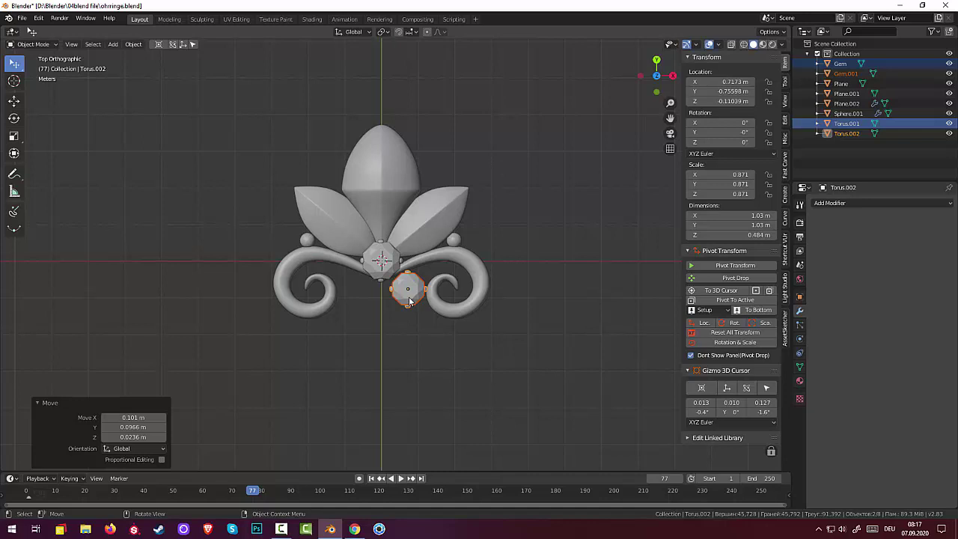
{"action": "key", "text": "shift+d"}
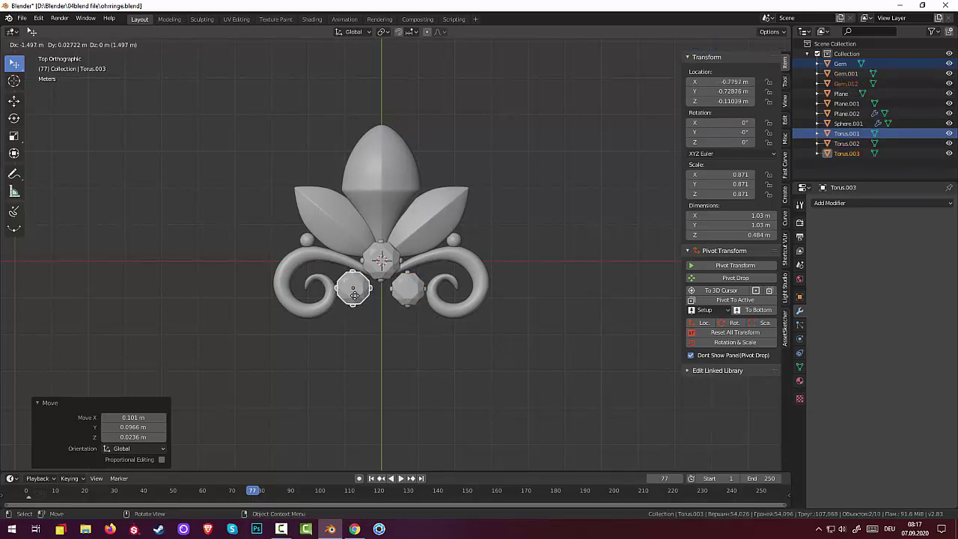
{"action": "key", "text": "x"}
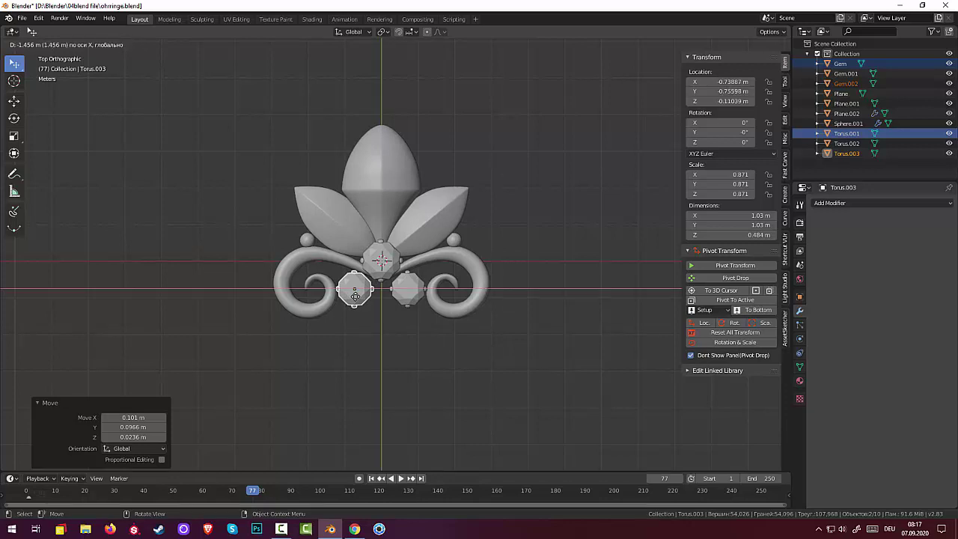
{"action": "right_click", "coordinate": [356, 295]}
{"action": "left_click", "coordinate": [536, 385]}
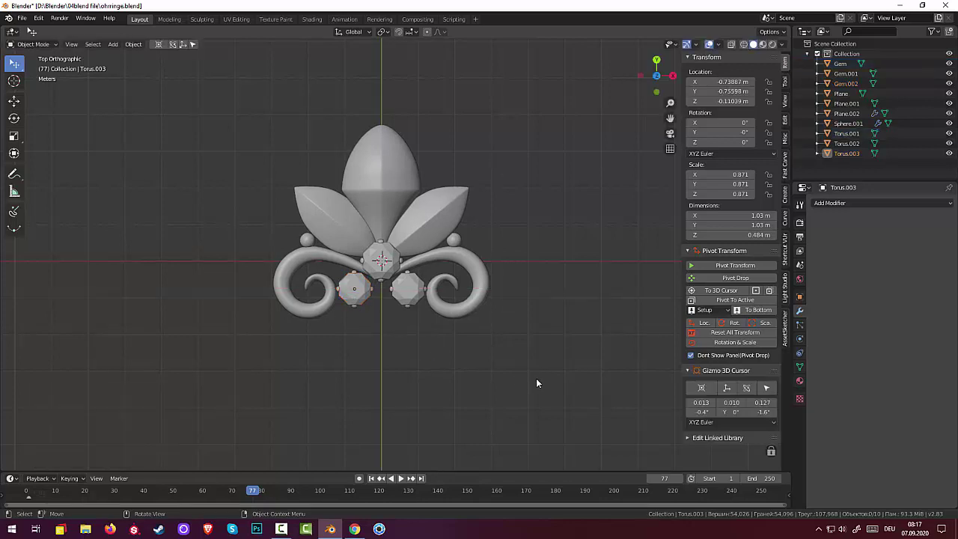
- Duplicate the small Sphere.001 balls and drop the copy between the two lower settings
{"action": "scroll", "coordinate": [536, 382], "scroll_direction": "up", "scroll_amount": 2}
{"action": "scroll", "coordinate": [536, 382], "scroll_direction": "up", "scroll_amount": 1}
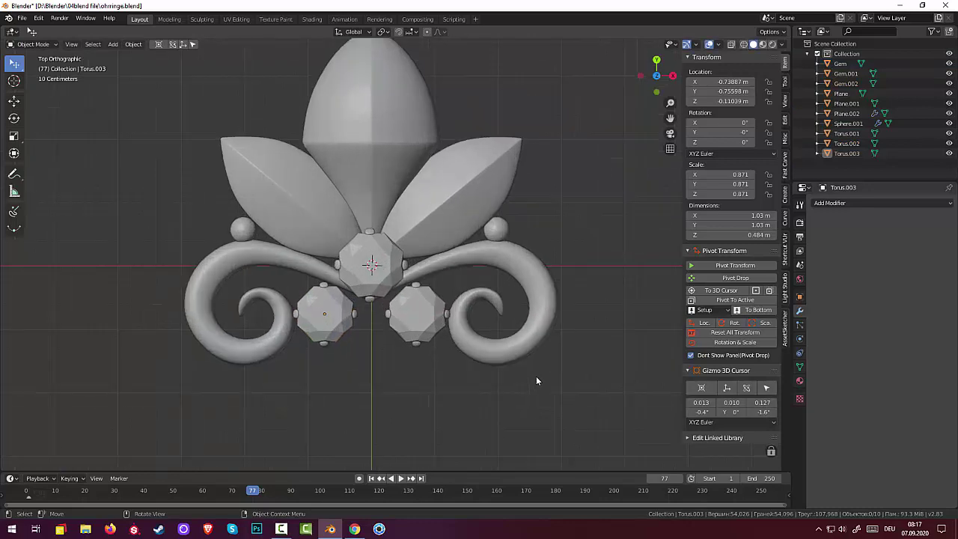
{"action": "scroll", "coordinate": [536, 382], "scroll_direction": "up", "scroll_amount": 1}
{"action": "left_click", "coordinate": [523, 229]}
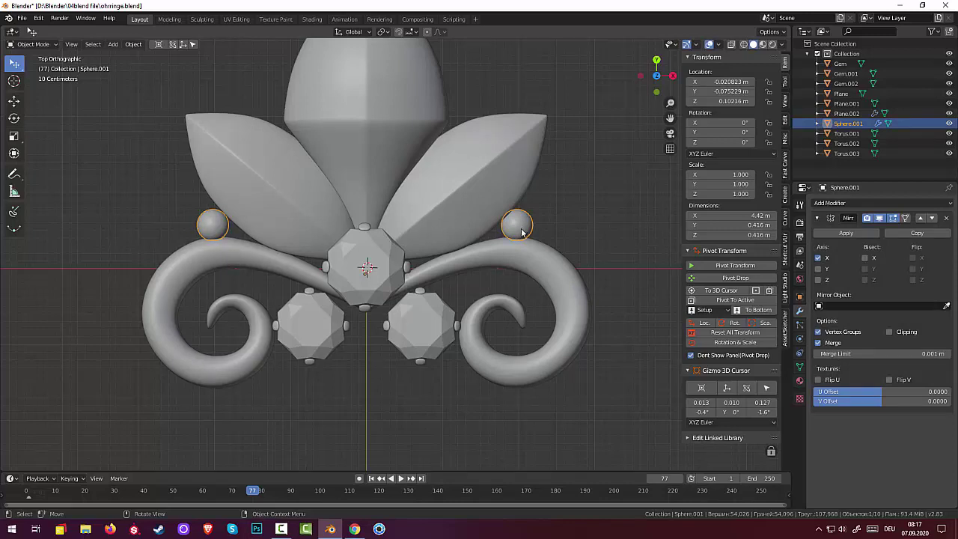
{"action": "key", "text": "shift+d"}
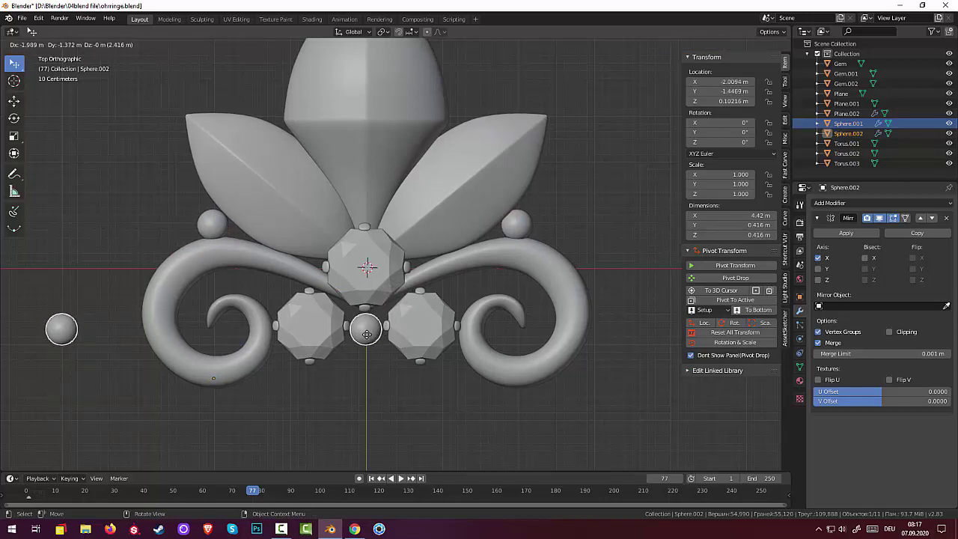
{"action": "left_click", "coordinate": [367, 334]}
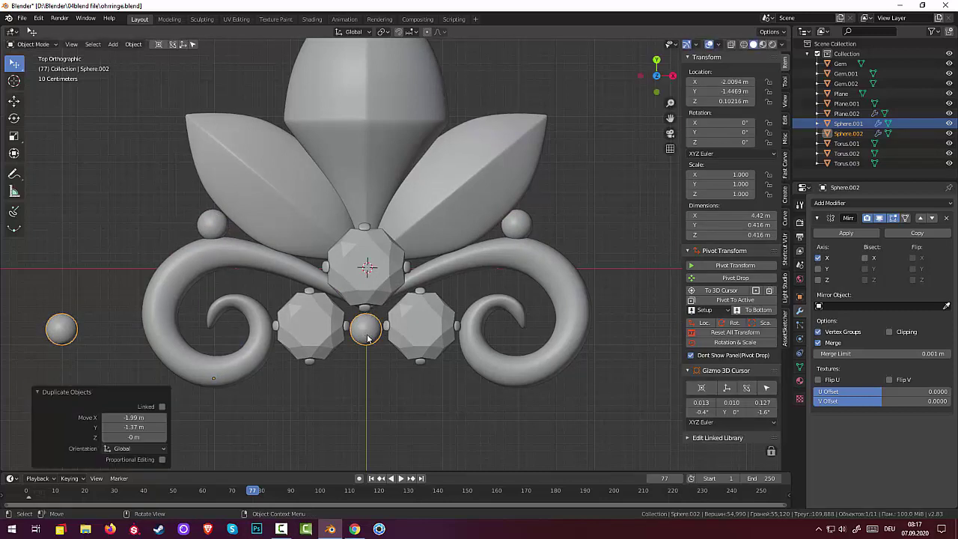
- Remove the bead's Mirror modifier in Edit Mode, leaving one bead, and return to Object Mode
{"action": "left_click", "coordinate": [33, 45]}
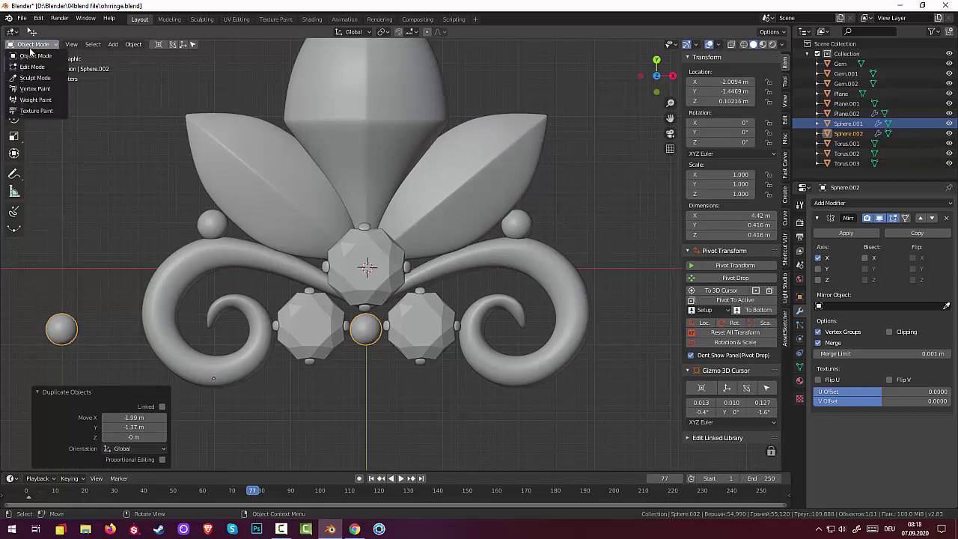
{"action": "left_click", "coordinate": [29, 67]}
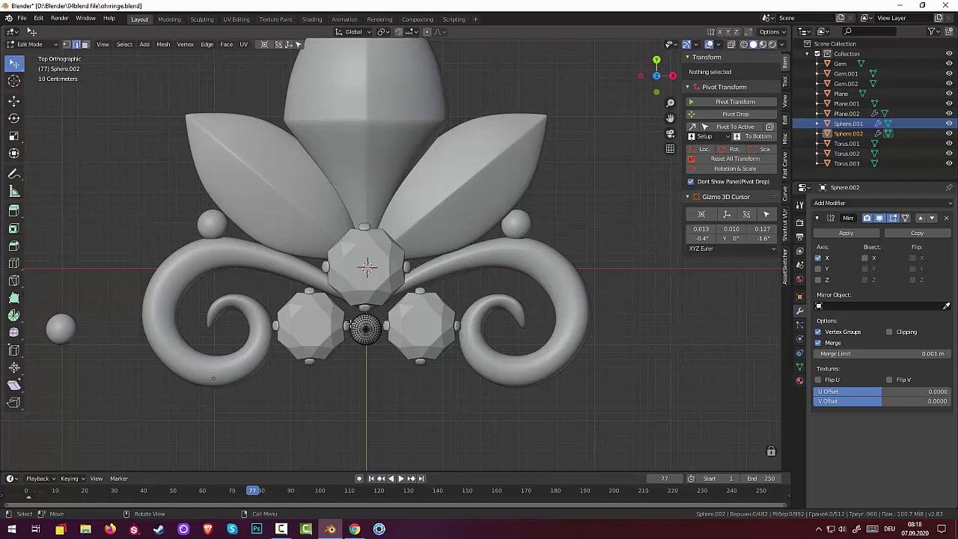
{"action": "left_click", "coordinate": [947, 218]}
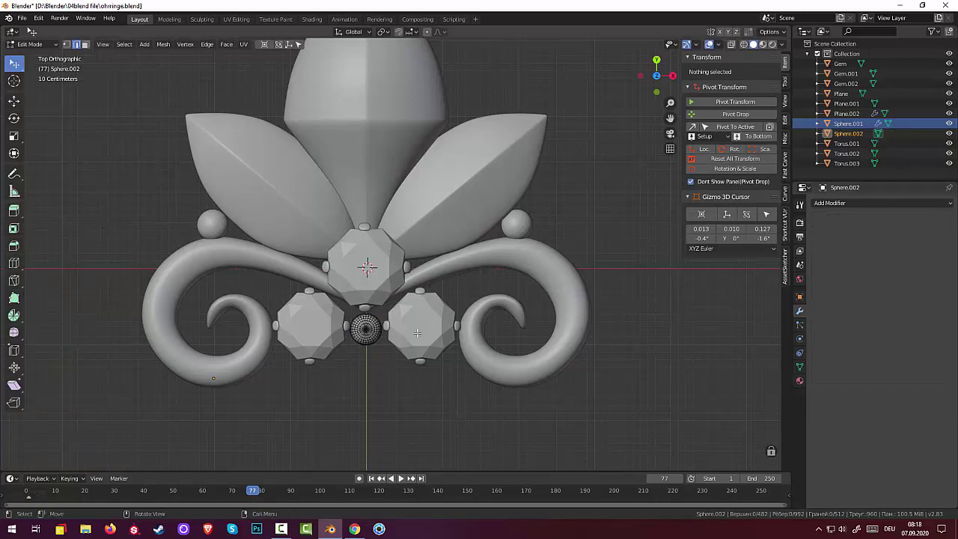
{"action": "left_click", "coordinate": [373, 334]}
{"action": "left_click", "coordinate": [31, 44]}
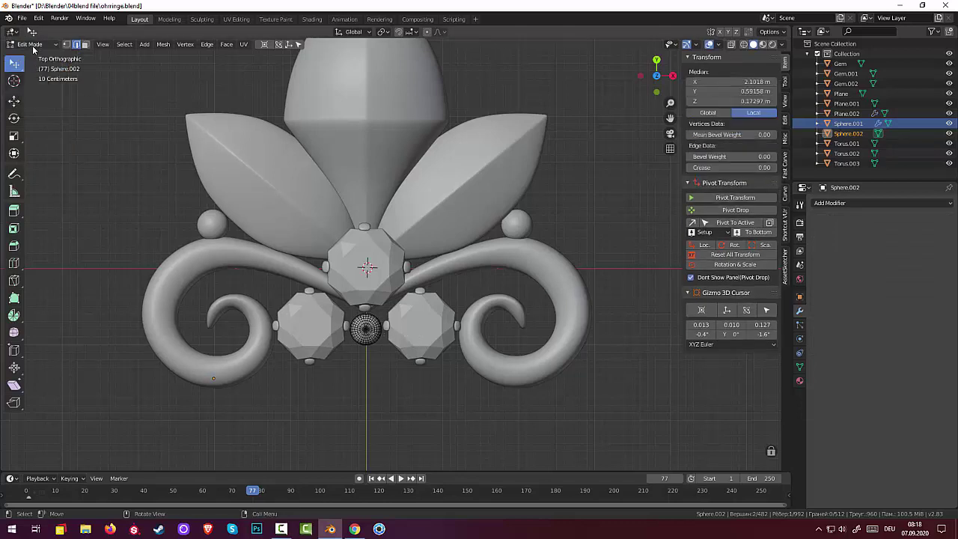
{"action": "left_click", "coordinate": [31, 44]}
{"action": "left_click", "coordinate": [35, 56]}
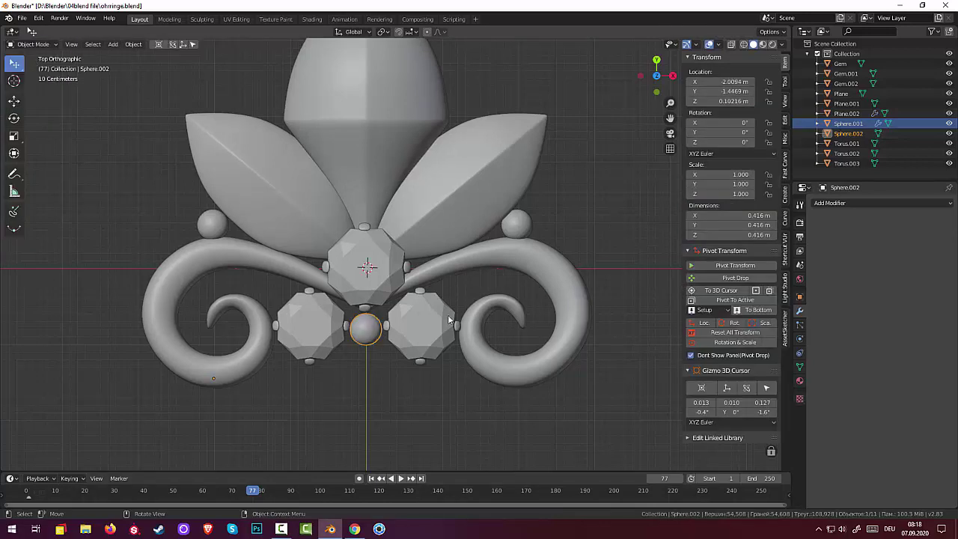
- Set the bead's origin to its geometry centre
{"action": "key", "text": "s"}
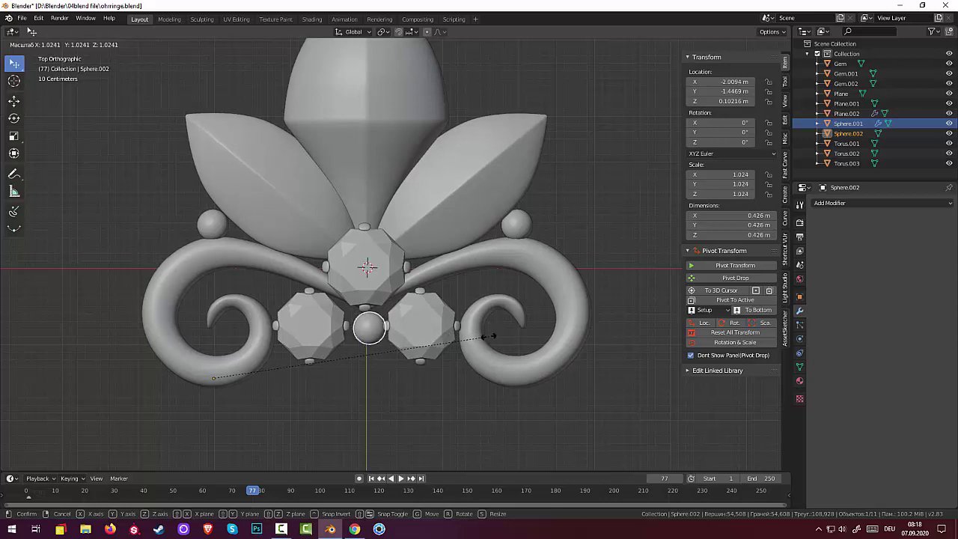
{"action": "key", "text": "Escape"}
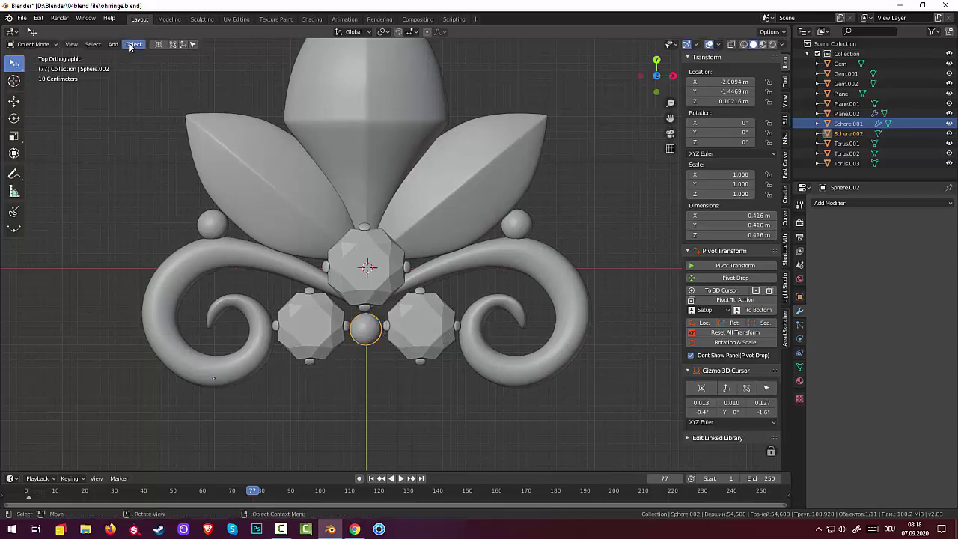
{"action": "left_click", "coordinate": [133, 44]}
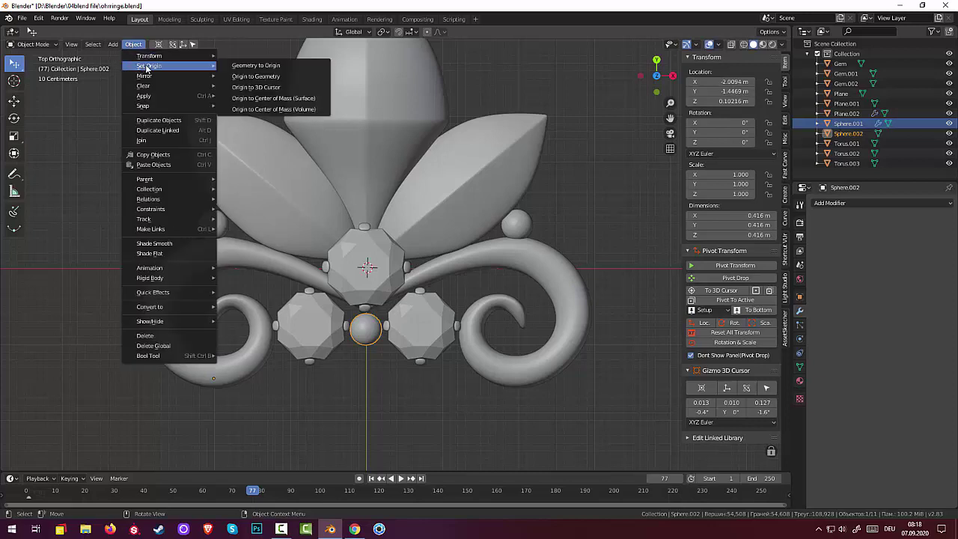
{"action": "left_click", "coordinate": [253, 80]}
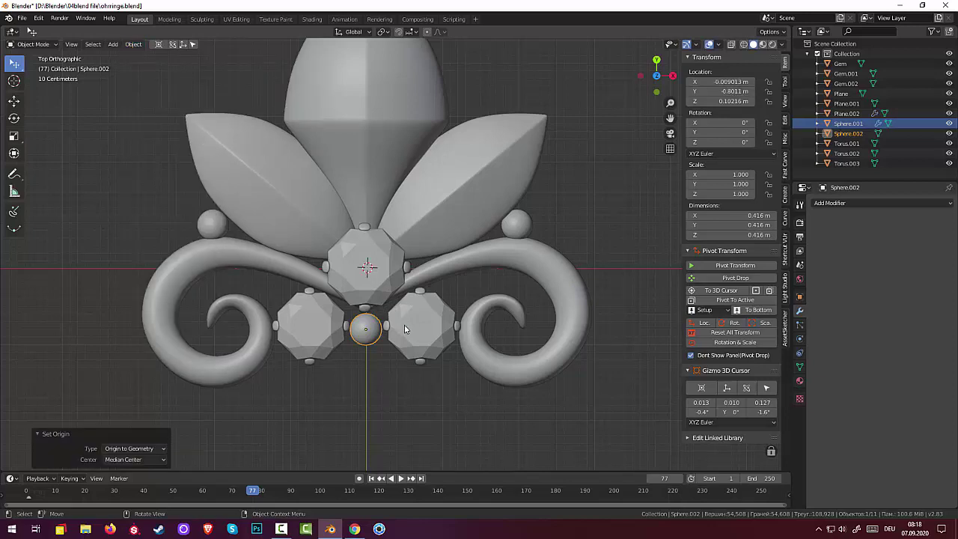
- Scale the bead to 1.047 and nudge it into place between the settings
{"action": "key", "text": "s"}
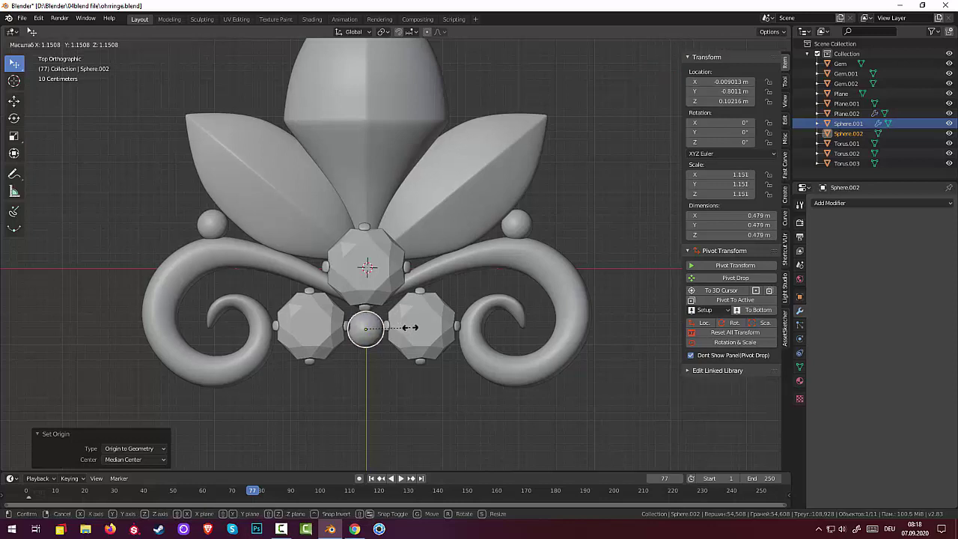
{"action": "left_click", "coordinate": [405, 329]}
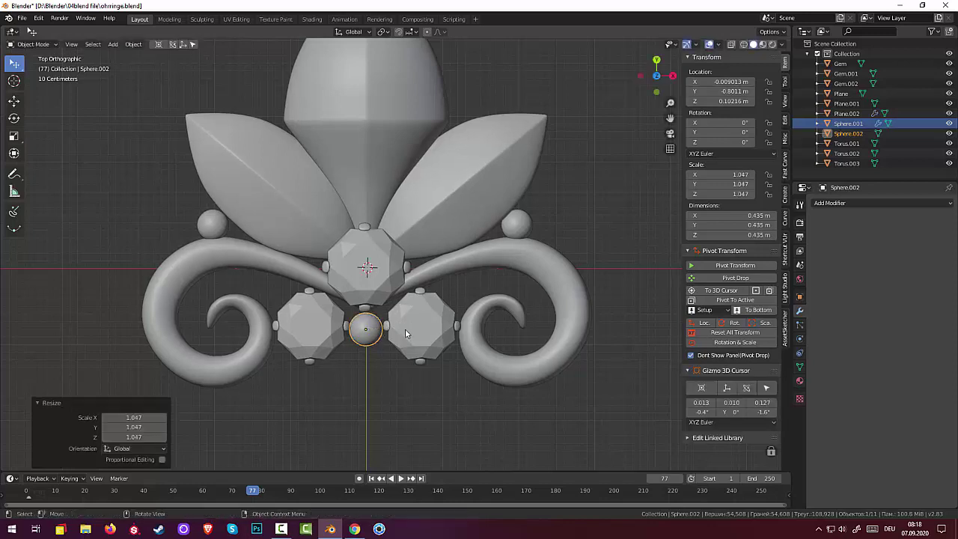
{"action": "key", "text": "g"}
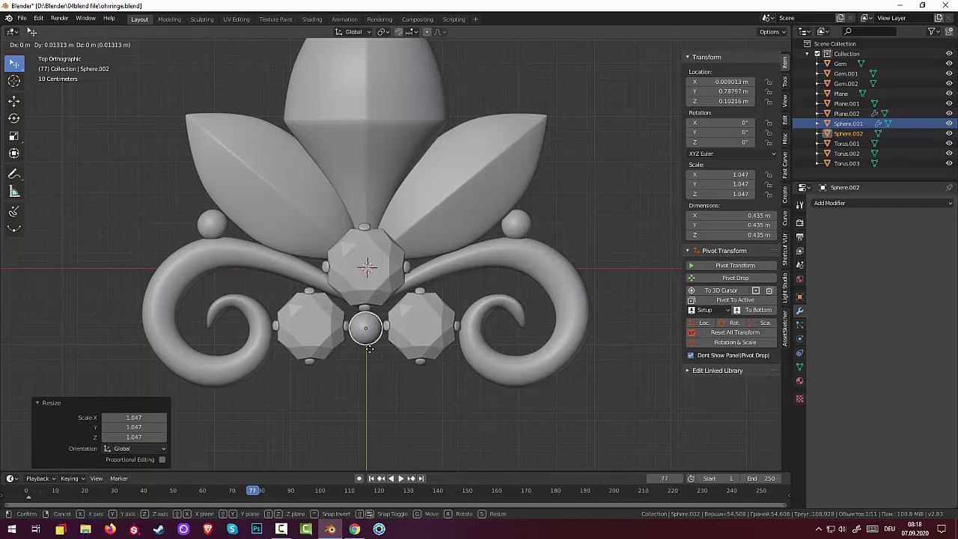
{"action": "left_click", "coordinate": [369, 349]}
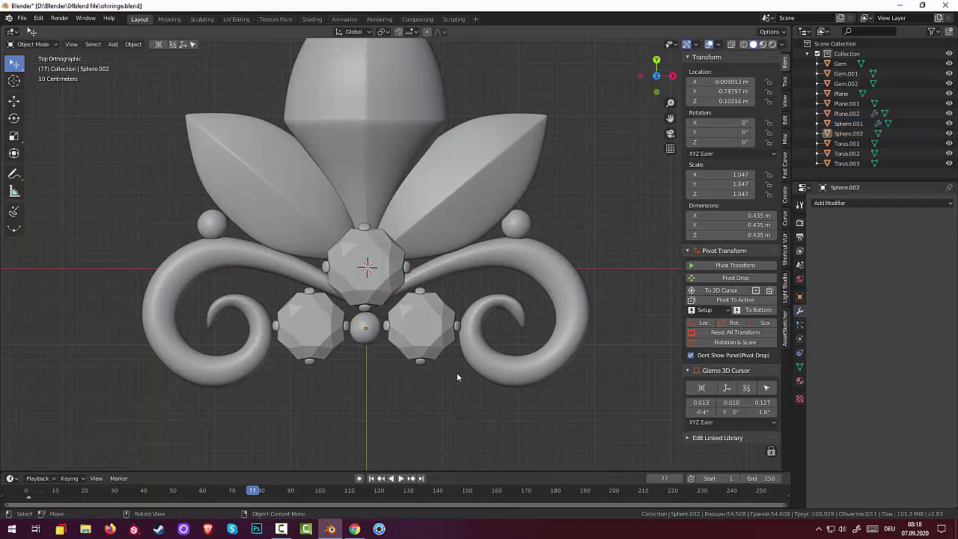
{"action": "scroll", "coordinate": [457, 372], "scroll_direction": "down", "scroll_amount": 5}
{"action": "scroll", "coordinate": [455, 372], "scroll_direction": "down", "scroll_amount": 1}
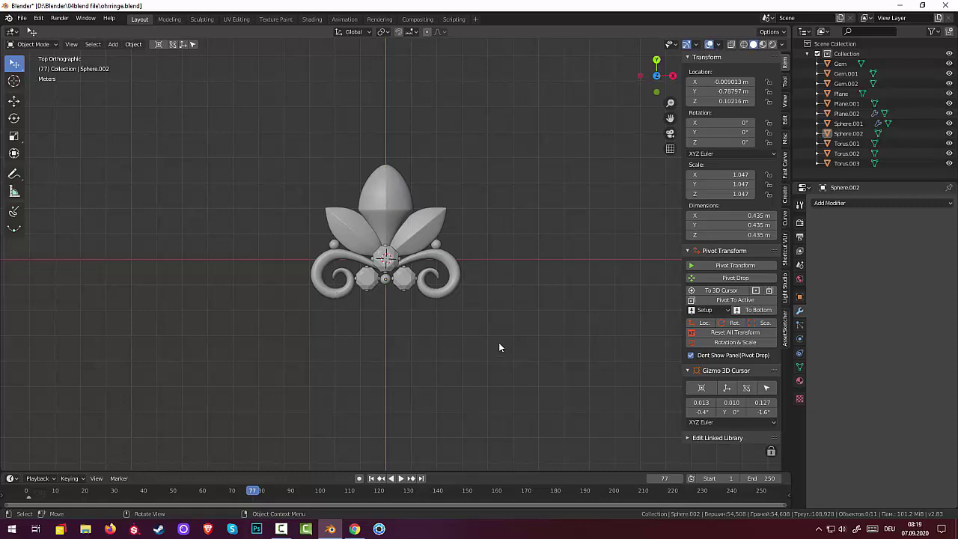
{"action": "scroll", "coordinate": [499, 344], "scroll_direction": "up", "scroll_amount": 3}
{"action": "scroll", "coordinate": [499, 345], "scroll_direction": "up", "scroll_amount": 3}
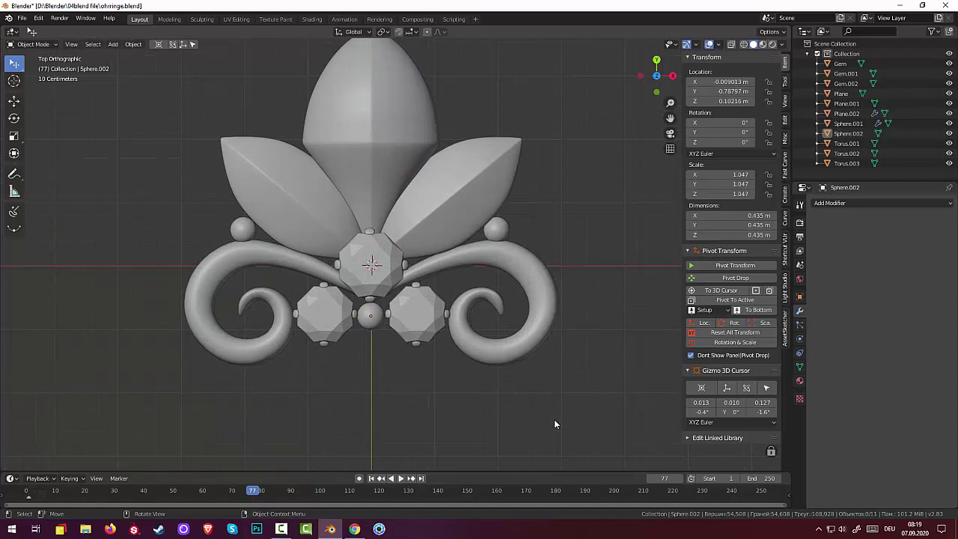
{"action": "scroll", "coordinate": [554, 425], "scroll_direction": "up", "scroll_amount": 3, "text": "shift"}
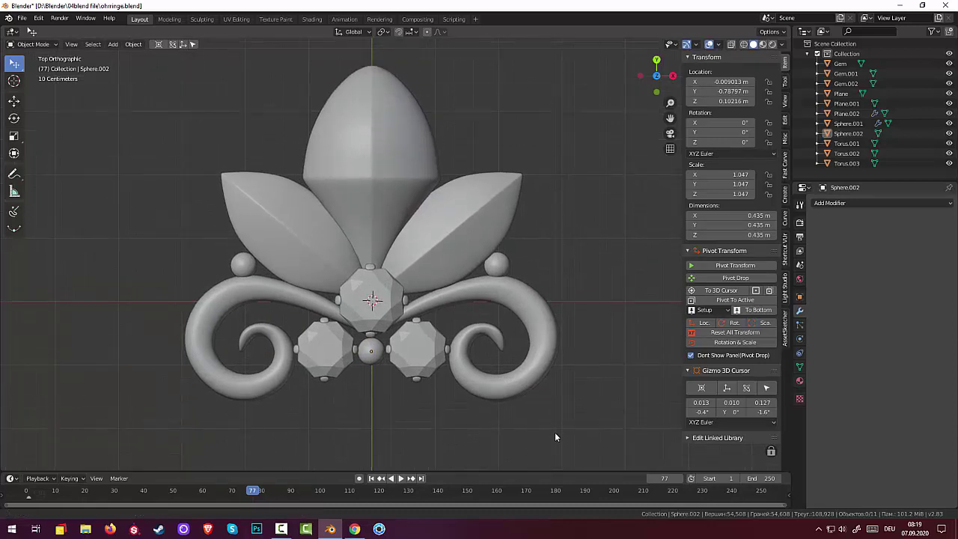